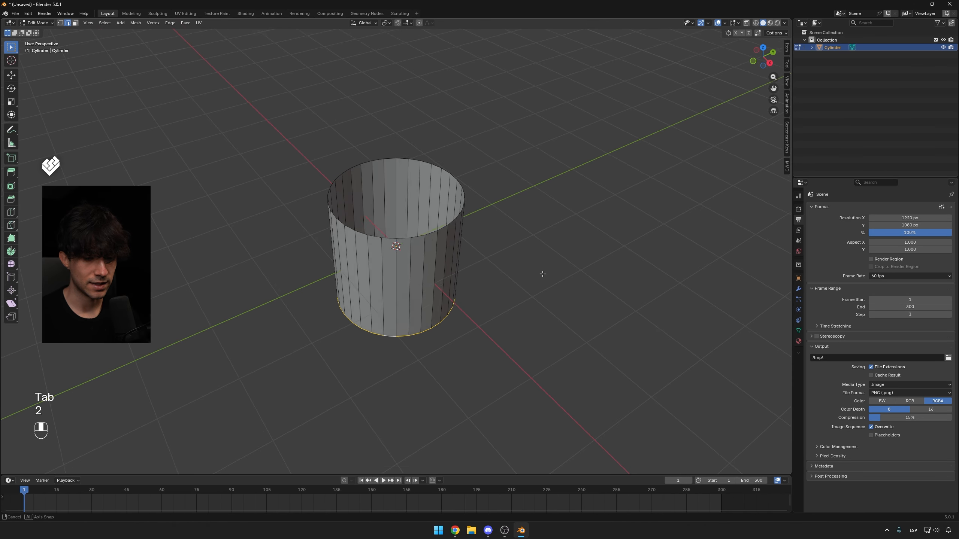
# Move the selected bottom edge loop of the cylinder up 1 m along Z.
pyautogui.press('g')
pyautogui.press('z')
pyautogui.press('KP_1')
pyautogui.press('KP_Enter')
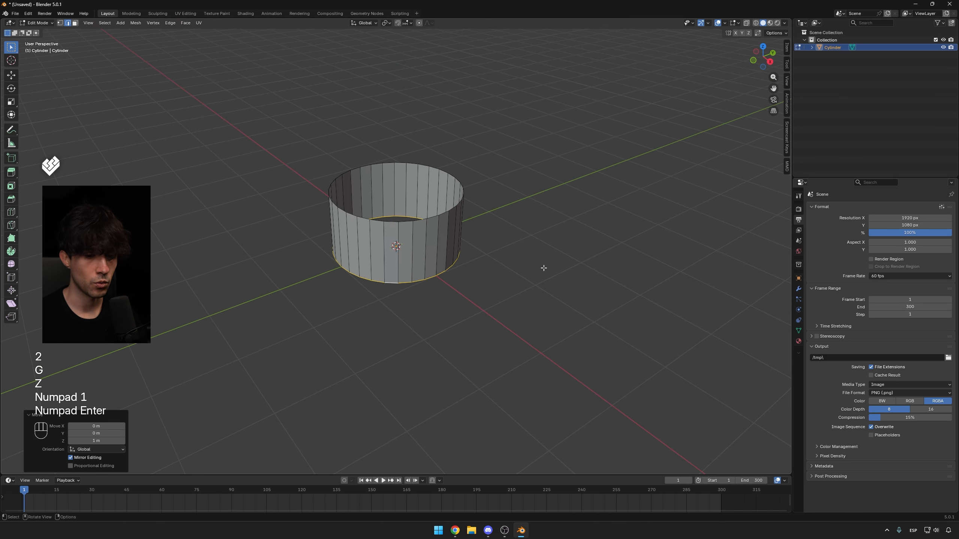
# Scale the moved edge loop down to 0.1.
pyautogui.moveTo(541, 268)
pyautogui.mouseDown(button='middle')
pyautogui.moveTo(543, 224)
pyautogui.moveTo(531, 274)
pyautogui.mouseUp(button='middle')
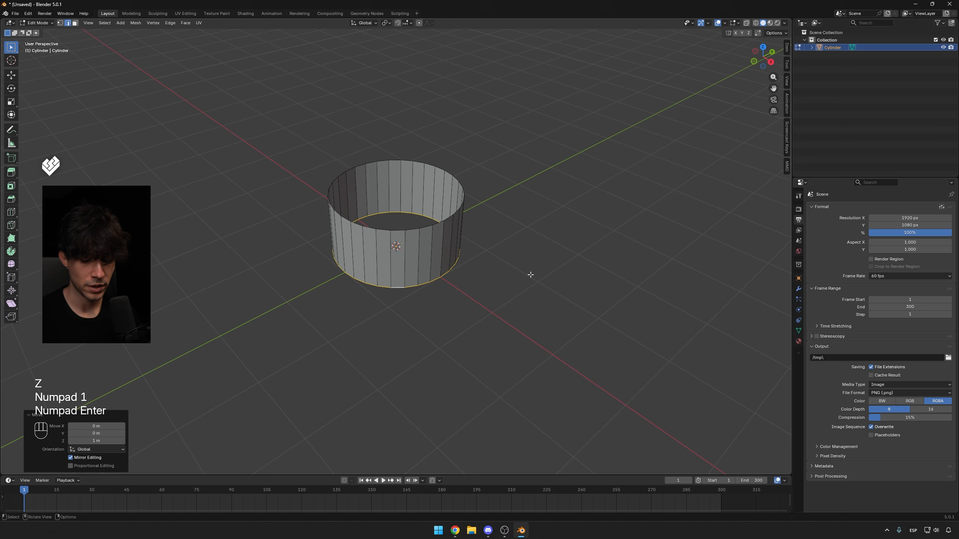
pyautogui.press('KP_7')
pyautogui.press('s')
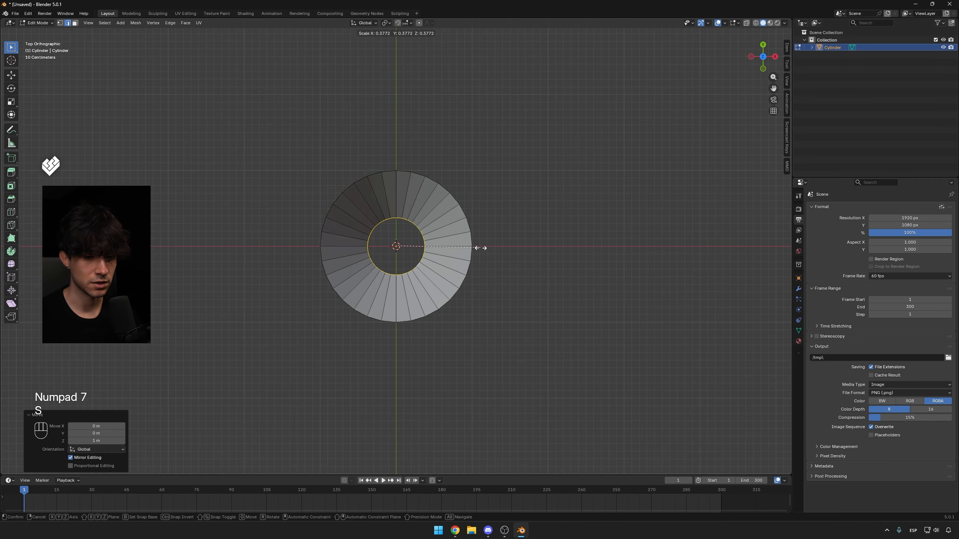
pyautogui.press('KP_Decimal')
pyautogui.press('KP_1')
pyautogui.press('KP_Enter')
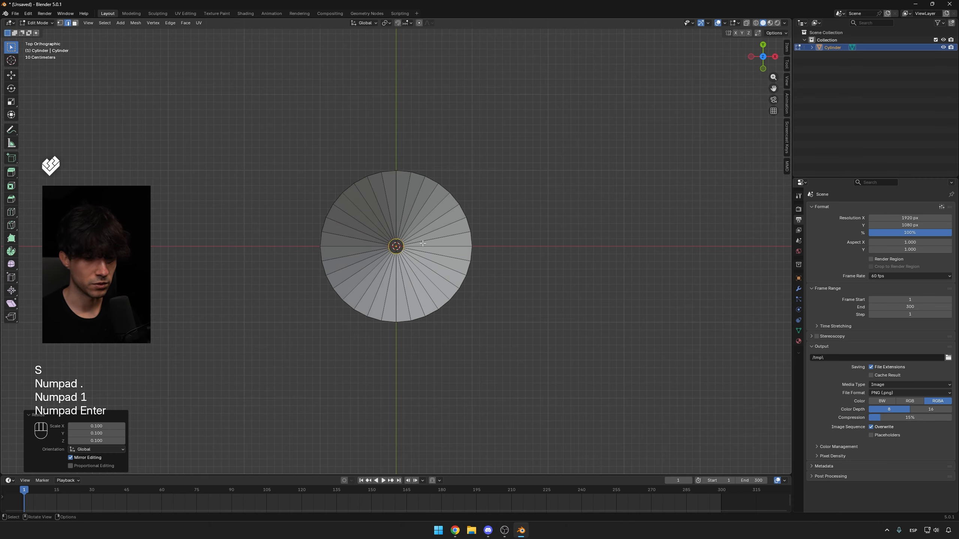
# Move the scaled edge loop back down 1 m along Z.
pyautogui.moveTo(423, 243); pyautogui.dragTo(465, 151, button='middle')
pyautogui.keyDown('alt'); pyautogui.click(464, 151); pyautogui.keyUp('alt')
pyautogui.press('g')
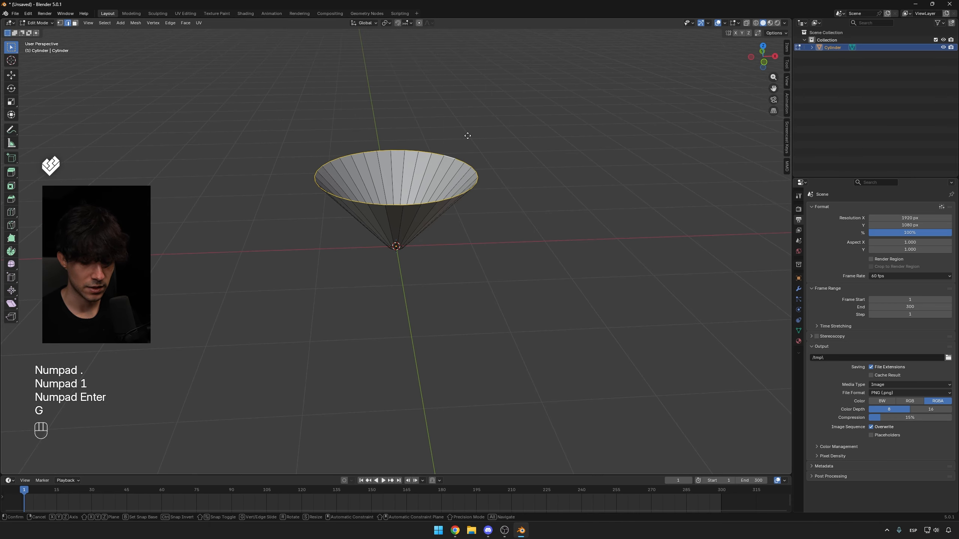
pyautogui.press('z')
pyautogui.press('KP_Subtract')
pyautogui.press('KP_1')
pyautogui.press('KP_Enter')
# Insert three concentric loop cuts across the disc's radial faces.
pyautogui.press('KP_7')
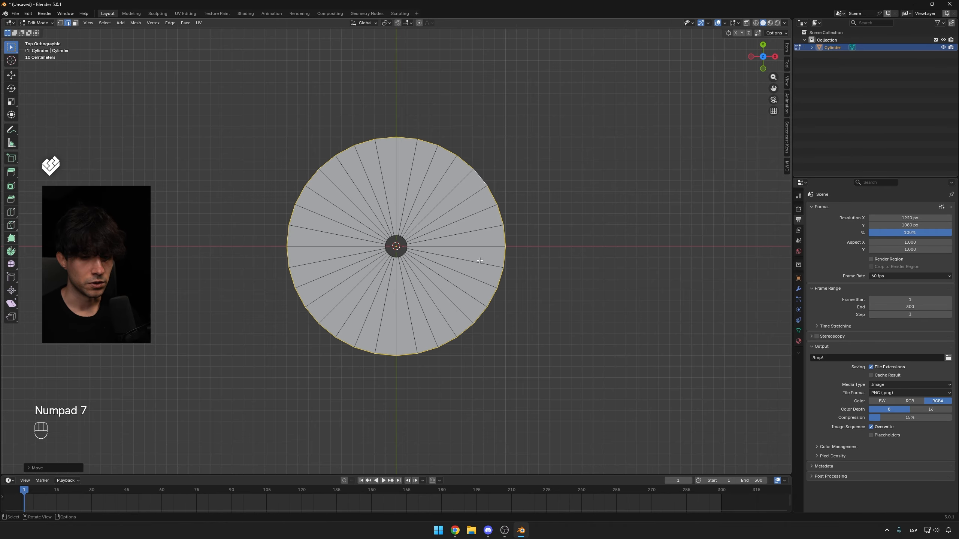
pyautogui.hotkey('ctrl', 'r')
pyautogui.scroll(2, 461, 222)
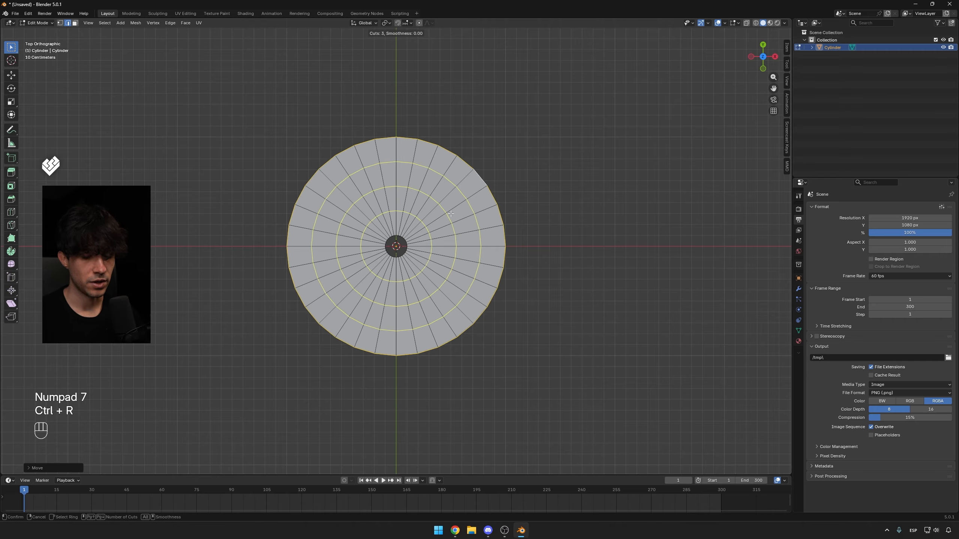
pyautogui.click(449, 214)
pyautogui.rightClick(451, 214)
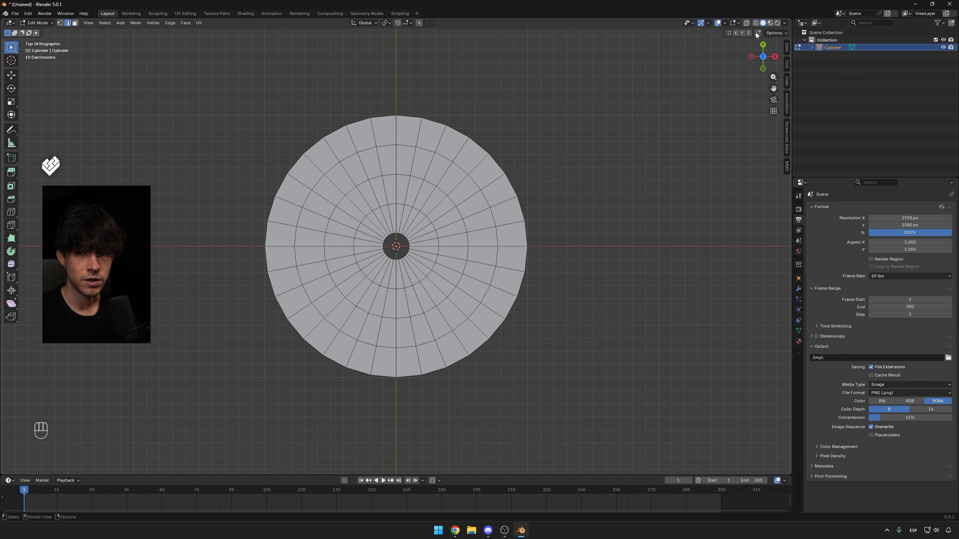
# Split the viewport into a second area set to the UV Editor and resize it.
pyautogui.moveTo(788, 20); pyautogui.dragTo(581, 32)
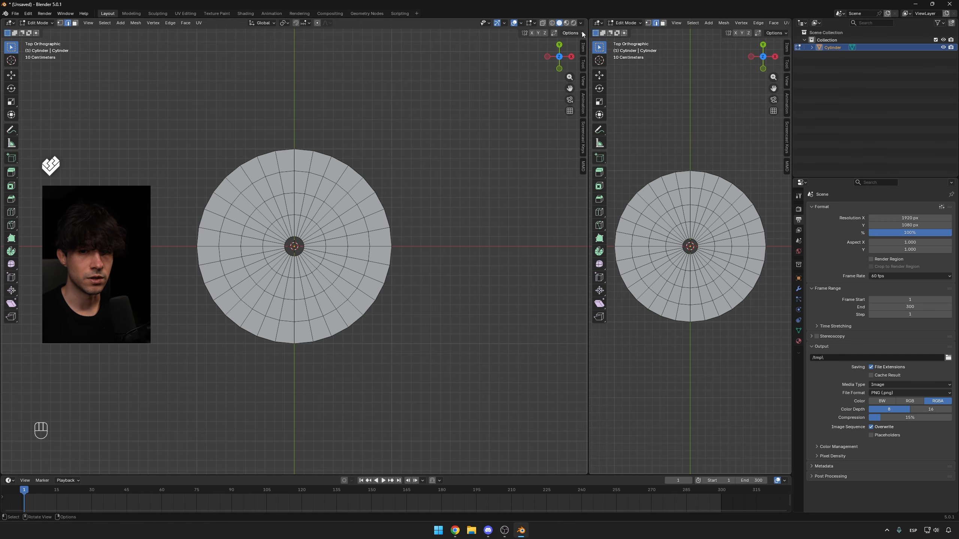
pyautogui.click(598, 23)
pyautogui.click(616, 60)
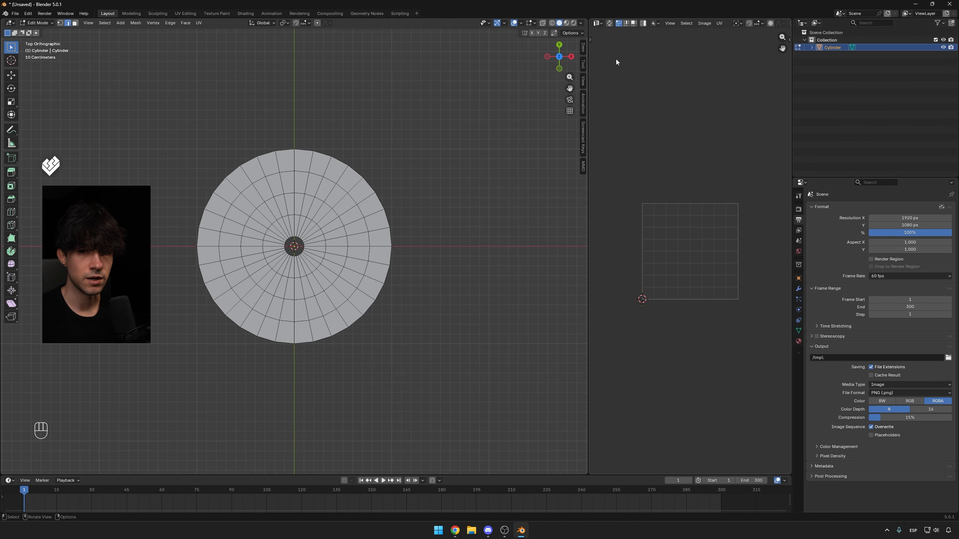
pyautogui.click(610, 23)
pyautogui.press('Home')
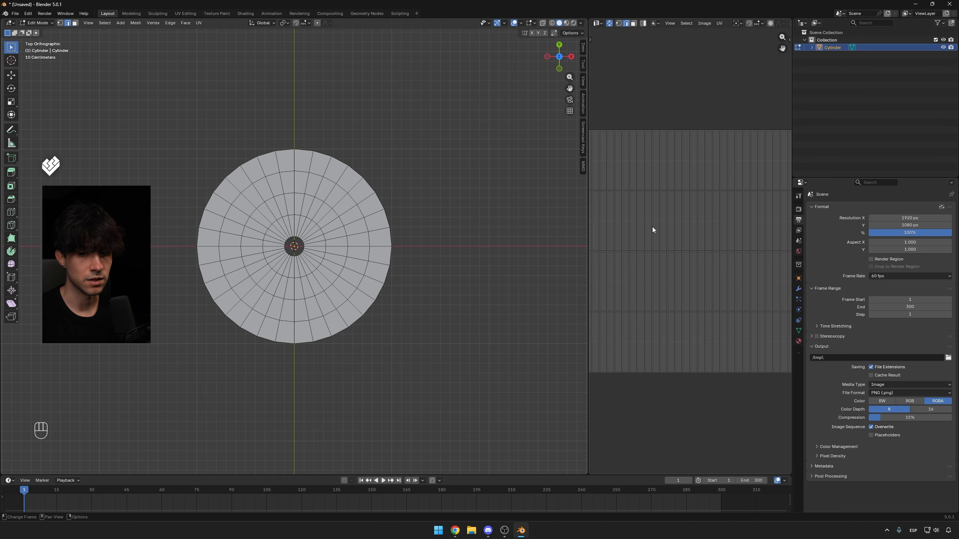
pyautogui.scroll(-1, 652, 229)
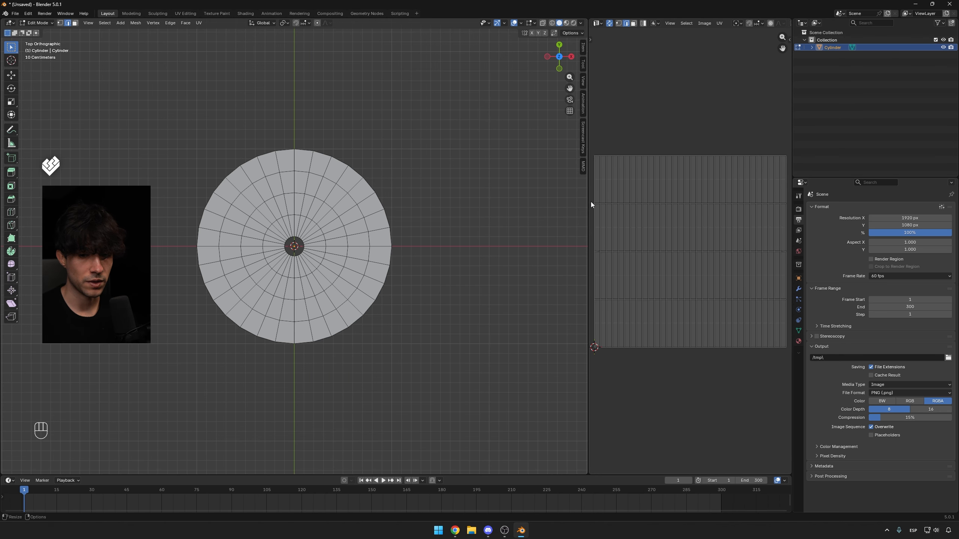
pyautogui.moveTo(588, 202); pyautogui.dragTo(507, 204)
# Inspect how individual faces and edges of the disc map in the UV Editor.
pyautogui.keyDown('shift'); pyautogui.moveTo(382, 240); pyautogui.dragTo(461, 245, button='middle'); pyautogui.keyUp('shift')
pyautogui.scroll(2, 405, 234)
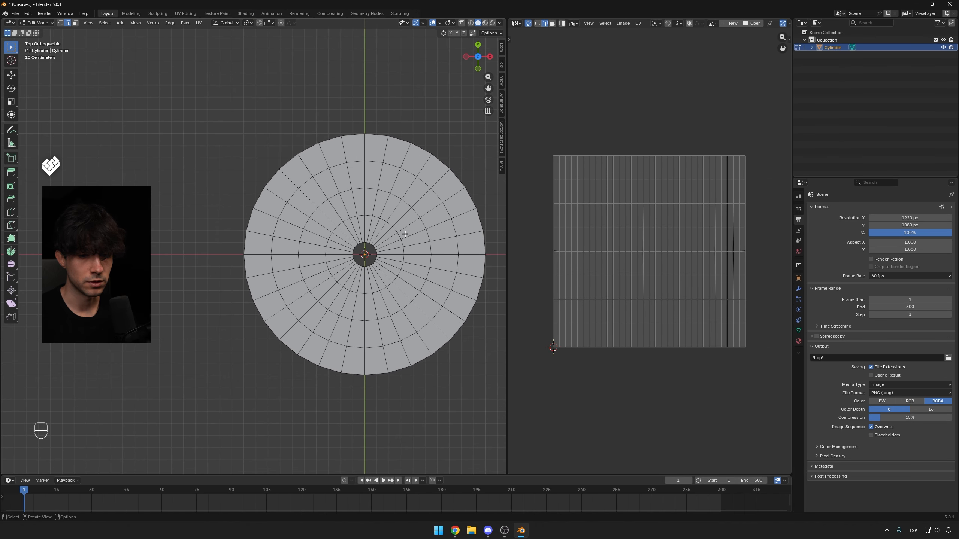
pyautogui.press('3')
pyautogui.click(429, 172)
pyautogui.click(399, 214)
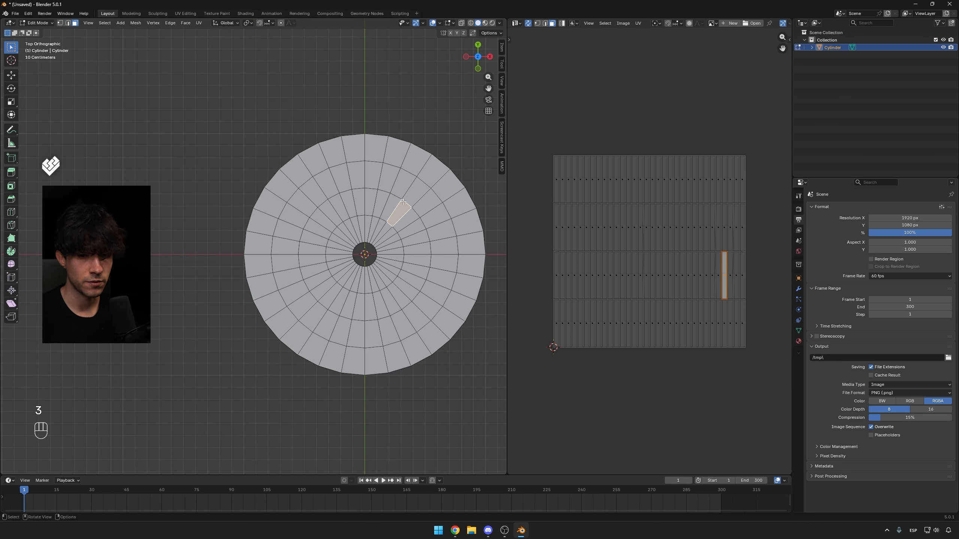
pyautogui.click(402, 183)
pyautogui.press('2')
pyautogui.click(370, 150)
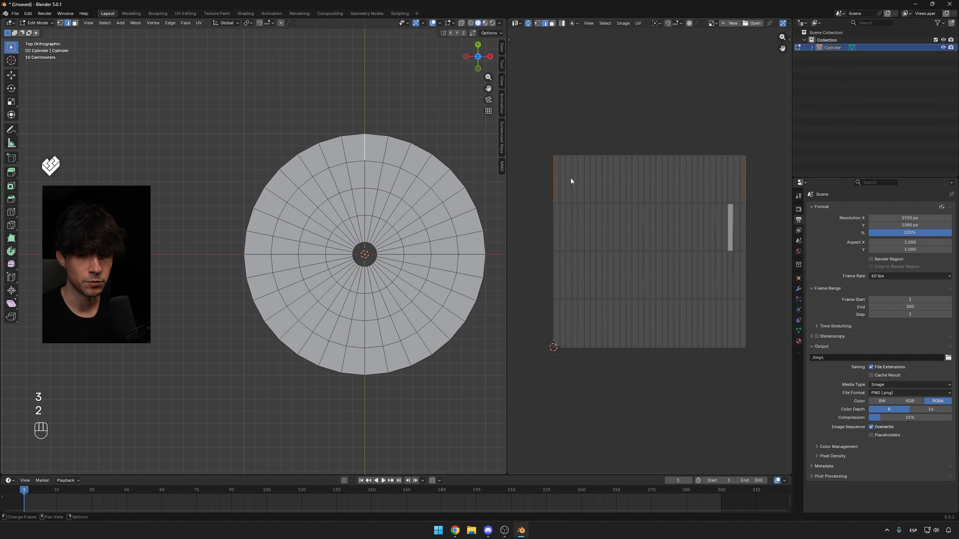
pyautogui.press('3')
pyautogui.click(379, 150)
# Select the radial edge running from the rim to the centre at the top and mark it as a seam.
pyautogui.press('a')
pyautogui.press('2')
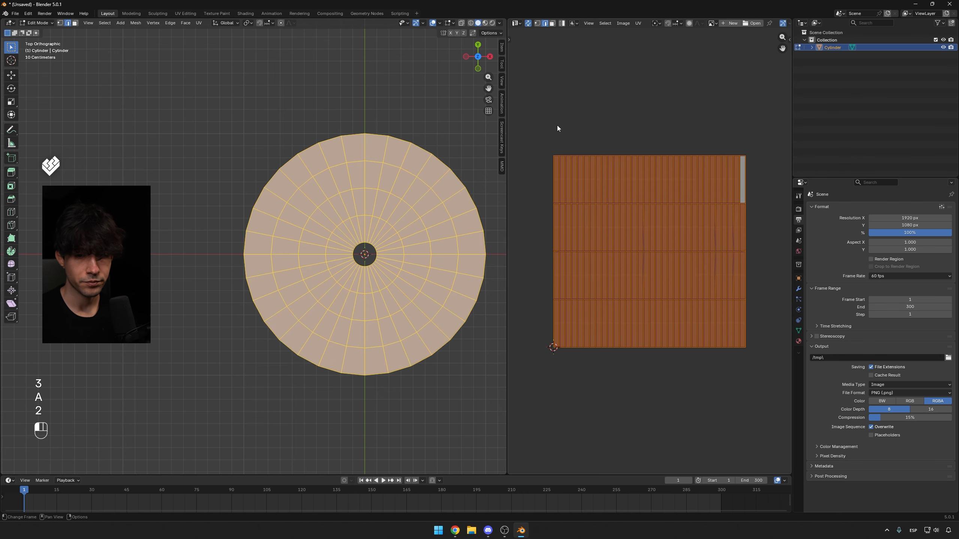
pyautogui.keyDown('alt'); pyautogui.click(554, 175); pyautogui.keyUp('alt')
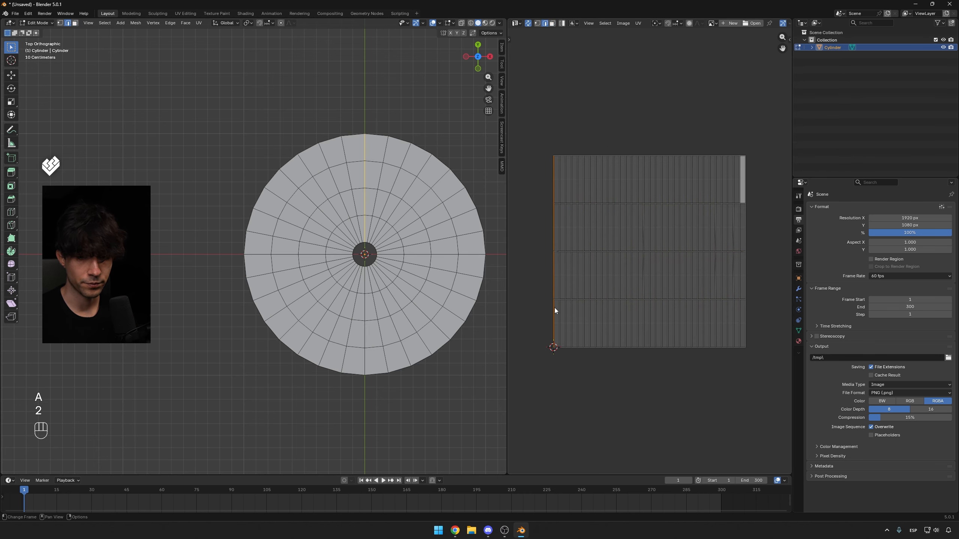
pyautogui.scroll(2, 328, 146)
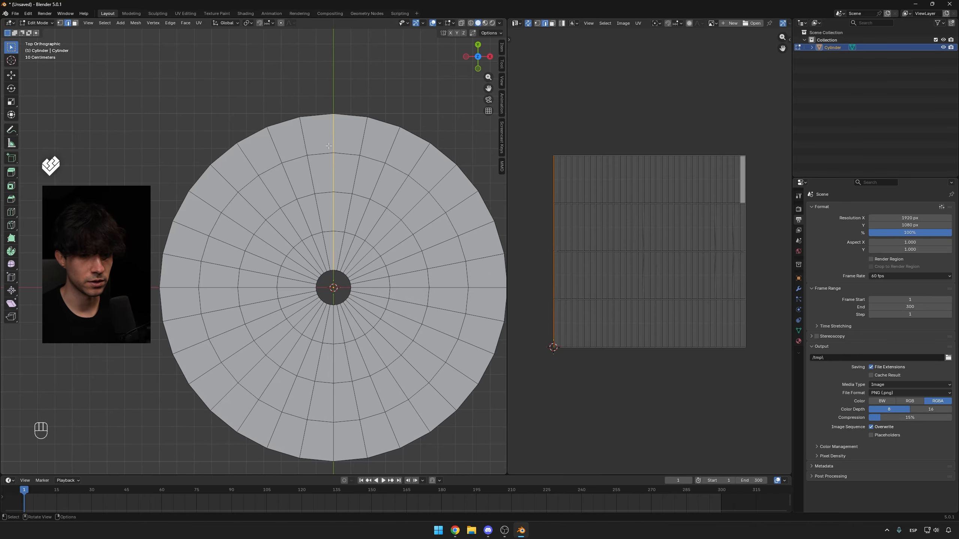
pyautogui.keyDown('shift'); pyautogui.moveTo(340, 207); pyautogui.dragTo(325, 194, button='middle'); pyautogui.keyUp('shift')
pyautogui.scroll(-1, 325, 193)
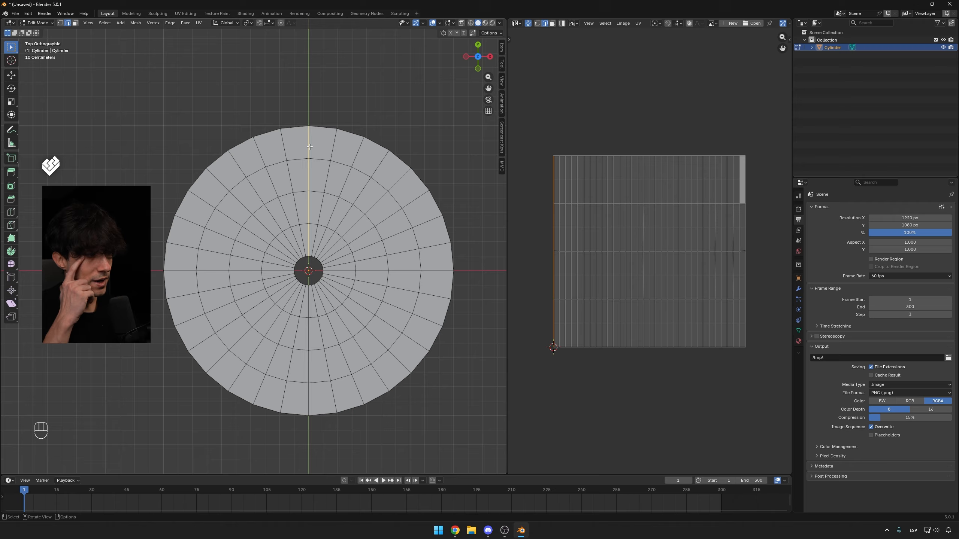
pyautogui.hotkey('ctrl', 'e')
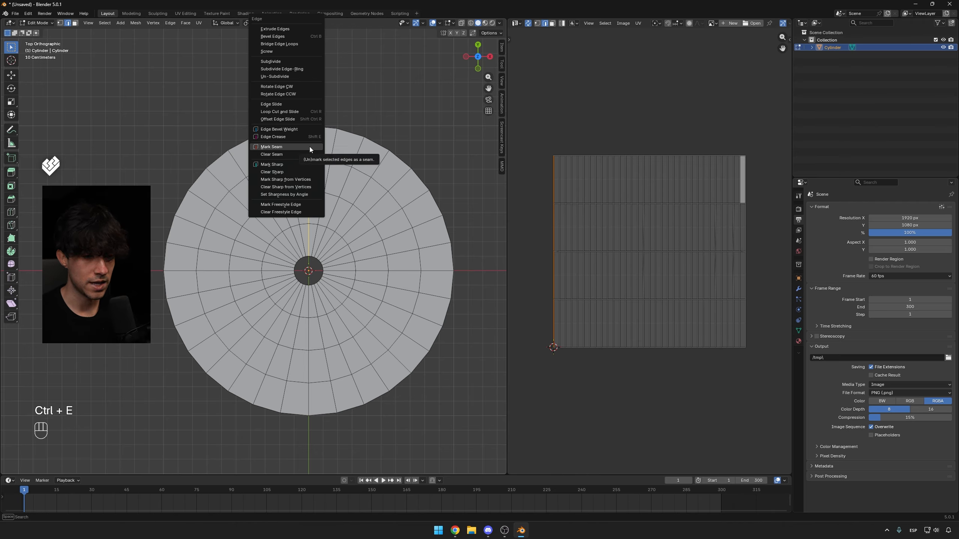
pyautogui.click(310, 147)
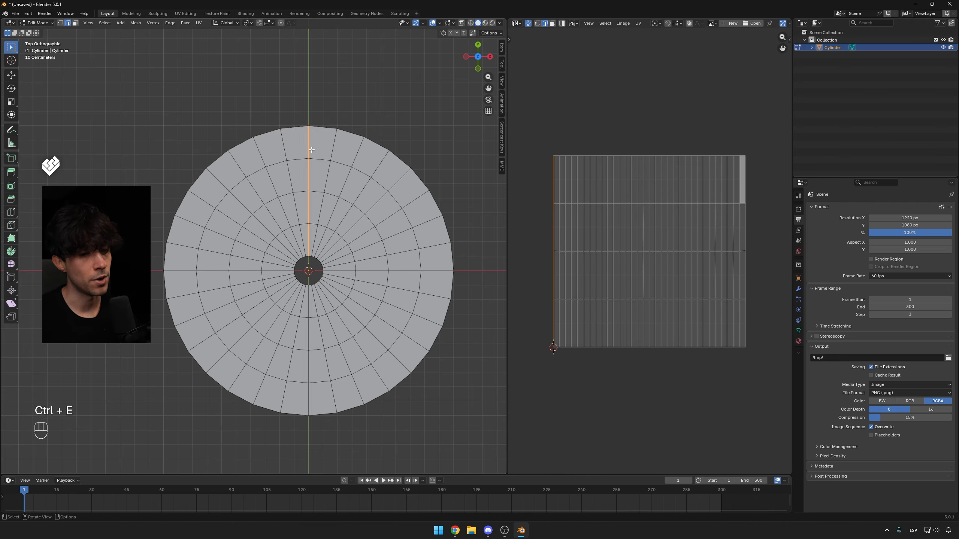
# Select the outer rim and the concentric edge loops and mark them as seams.
pyautogui.keyDown('alt'); pyautogui.click(323, 127); pyautogui.keyUp('alt')
pyautogui.keyDown('alt'); pyautogui.keyDown('shift'); pyautogui.click(318, 167); pyautogui.keyUp('shift'); pyautogui.keyUp('alt')
pyautogui.keyDown('alt'); pyautogui.keyDown('shift'); pyautogui.click(317, 192); pyautogui.keyUp('shift'); pyautogui.keyUp('alt')
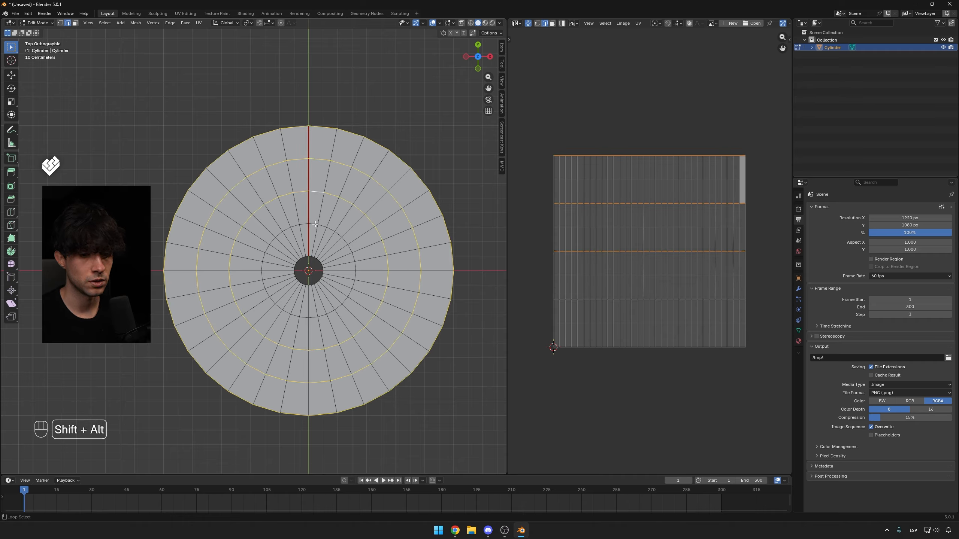
pyautogui.keyDown('alt'); pyautogui.keyDown('shift'); pyautogui.click(317, 224); pyautogui.keyUp('shift'); pyautogui.keyUp('alt')
pyautogui.hotkey('ctrl', 'e')
pyautogui.click(315, 263)
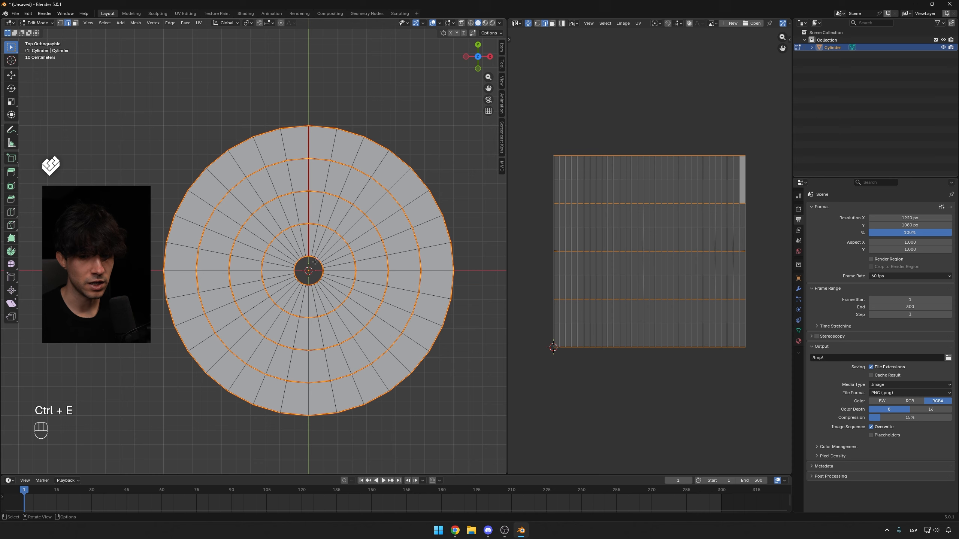
# Select the whole mesh and unwrap it with Unwrap Minimum Stretch.
pyautogui.press('a')
pyautogui.press('a')
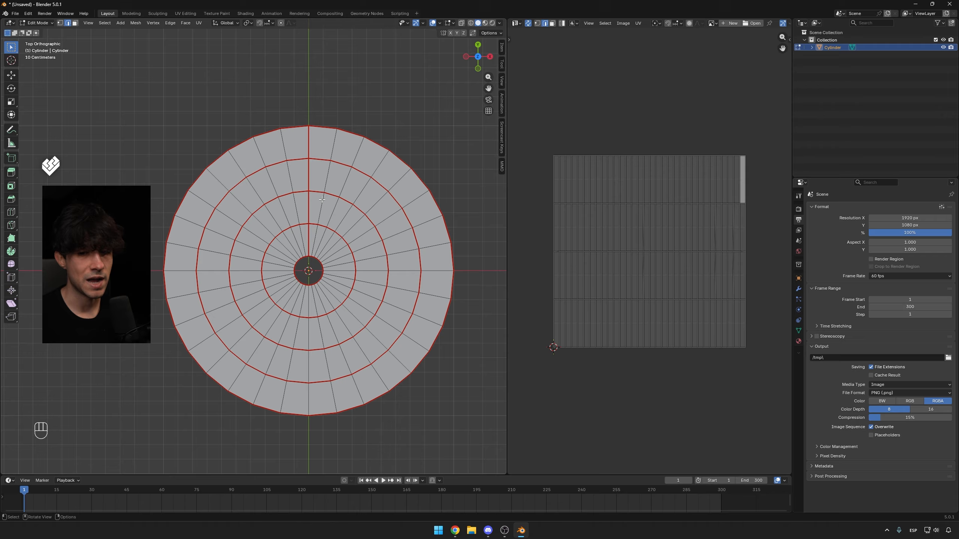
pyautogui.press('a')
pyautogui.press('a')
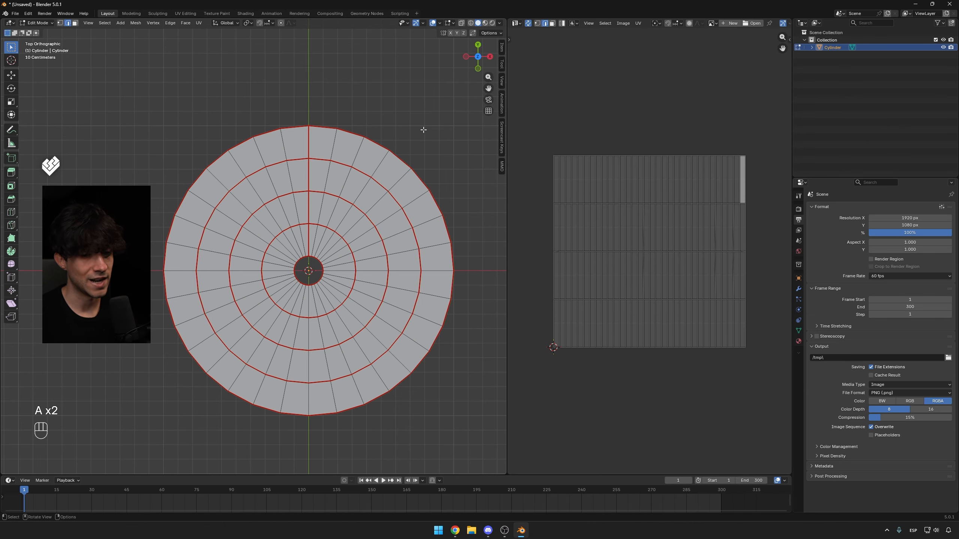
pyautogui.press('a')
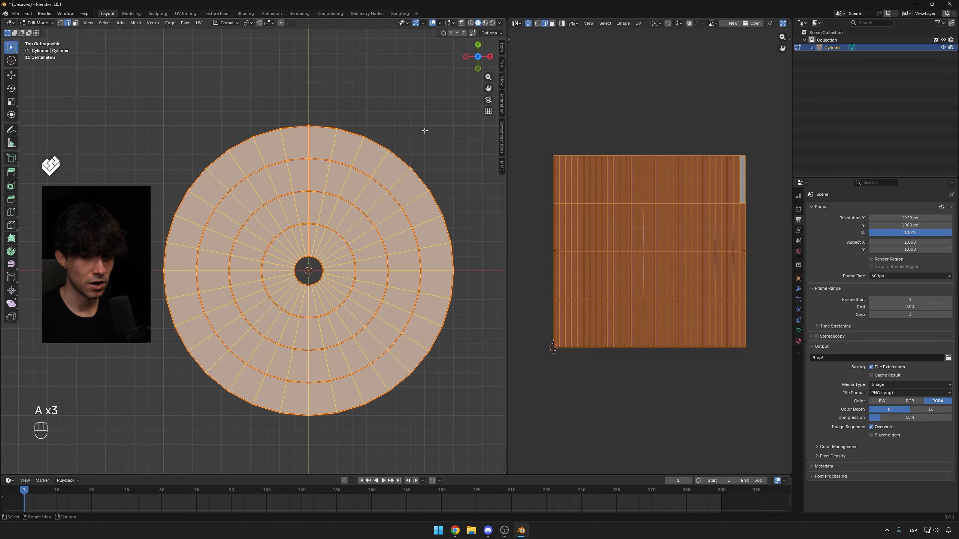
pyautogui.press('u')
pyautogui.keyDown('shift'); pyautogui.moveTo(426, 200); pyautogui.dragTo(441, 186, button='middle'); pyautogui.keyUp('shift')
pyautogui.press('u')
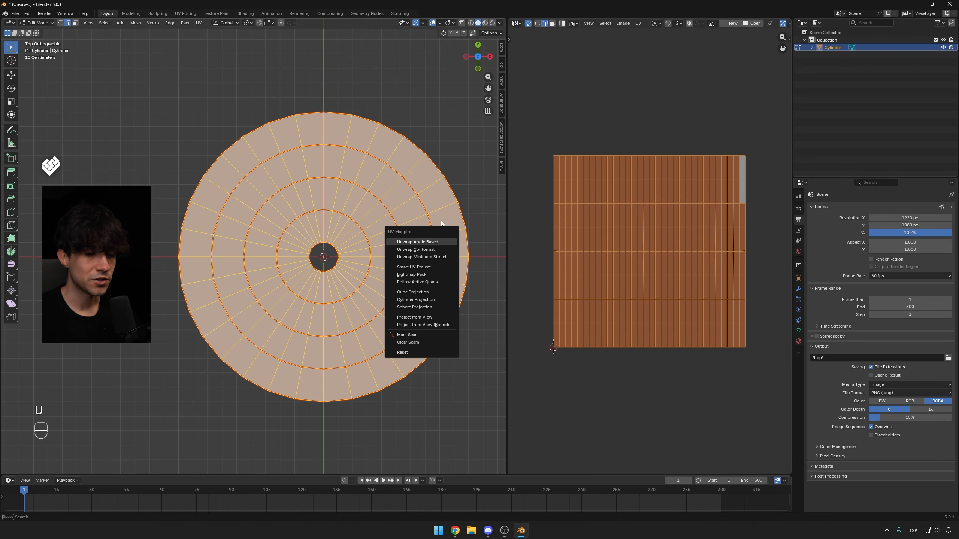
pyautogui.click(422, 257)
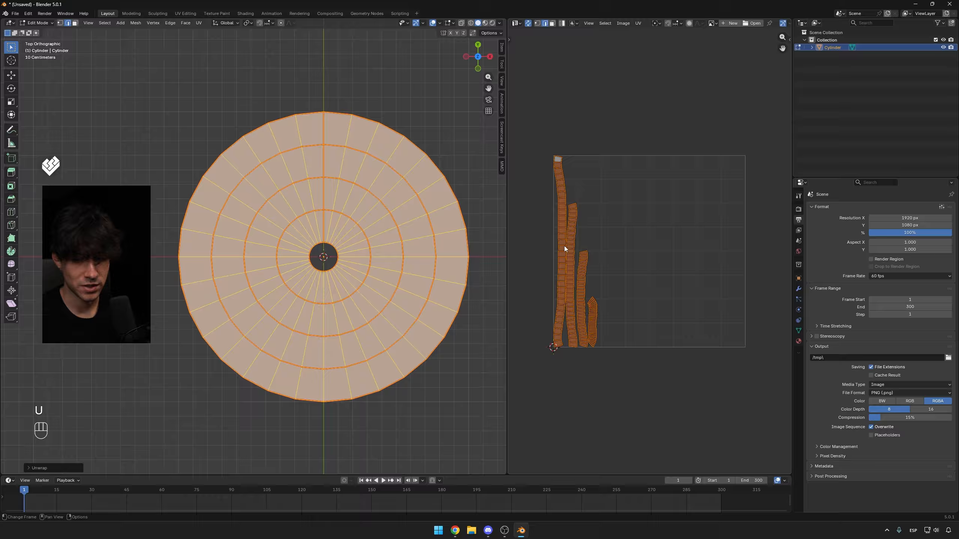
# Examine the unwrapped UV strips, selecting UV faces to locate them on the disc.
pyautogui.keyDown('shift'); pyautogui.moveTo(564, 245); pyautogui.dragTo(592, 270, button='middle'); pyautogui.keyUp('shift')
pyautogui.scroll(1, 539, 272)
pyautogui.scroll(1, 592, 270)
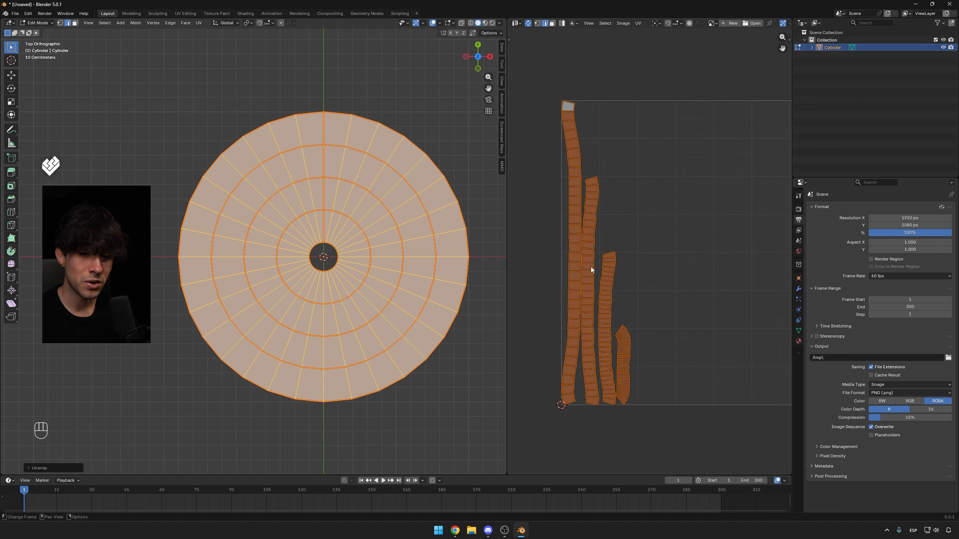
pyautogui.hotkey('alt', 'a')
pyautogui.press('3')
pyautogui.scroll(2, 571, 251)
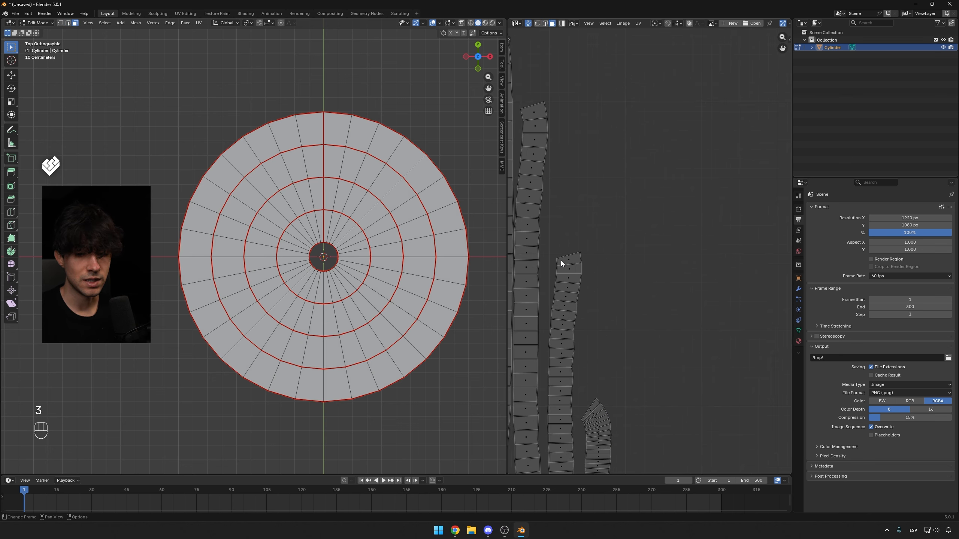
pyautogui.keyDown('shift'); pyautogui.moveTo(560, 261); pyautogui.dragTo(705, 244, button='middle'); pyautogui.keyUp('shift')
pyautogui.click(645, 229)
pyautogui.scroll(-4, 643, 243)
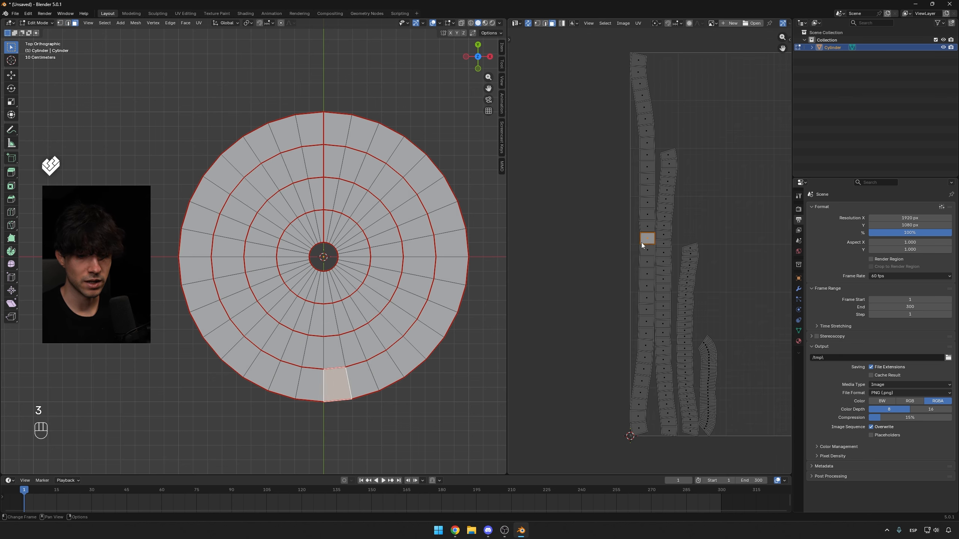
pyautogui.keyDown('shift'); pyautogui.moveTo(661, 398); pyautogui.dragTo(665, 381, button='middle'); pyautogui.keyUp('shift')
pyautogui.scroll(2, 666, 381)
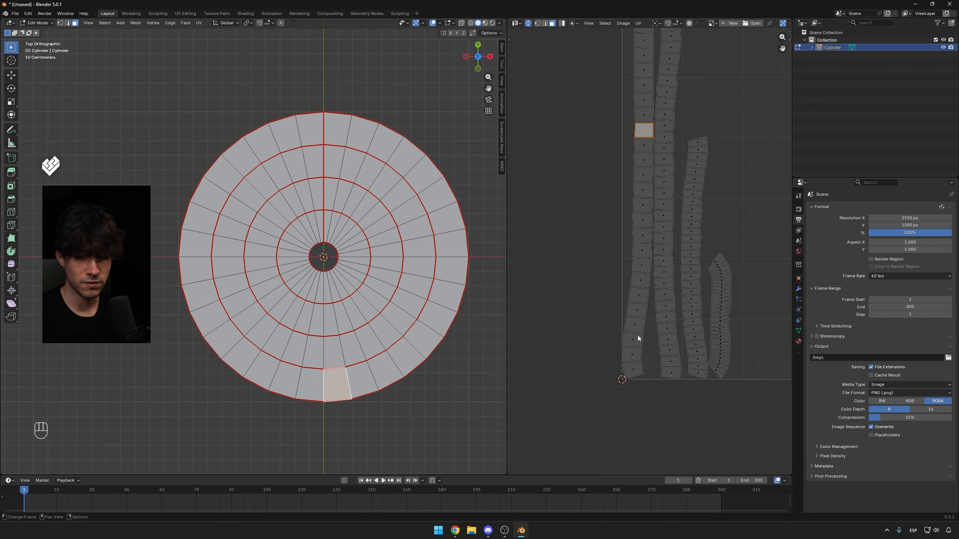
# Select the top edge of the outermost UV strip and scale it to 0 along Y to straighten it.
pyautogui.click(633, 371)
pyautogui.keyDown('shift'); pyautogui.moveTo(681, 115); pyautogui.dragTo(678, 302, button='middle'); pyautogui.keyUp('shift')
pyautogui.click(634, 91)
pyautogui.scroll(5, 634, 93)
pyautogui.moveTo(713, 426)
pyautogui.keyDown('shift'); pyautogui.mouseDown(button='middle')
pyautogui.moveTo(690, 164)
pyautogui.moveTo(716, 348)
pyautogui.mouseUp(button='middle'); pyautogui.keyUp('shift')
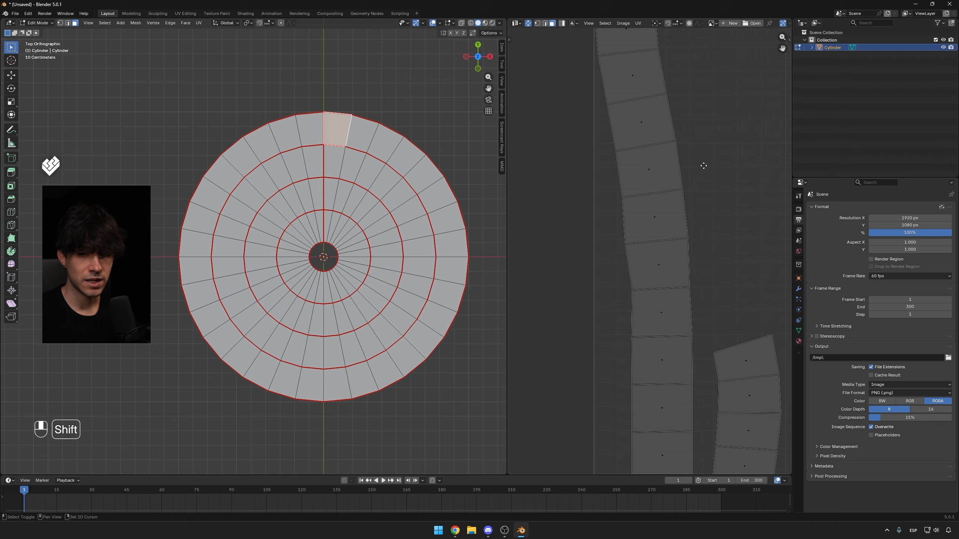
pyautogui.keyDown('shift'); pyautogui.moveTo(687, 54); pyautogui.dragTo(687, 269, button='middle'); pyautogui.keyUp('shift')
pyautogui.press('2')
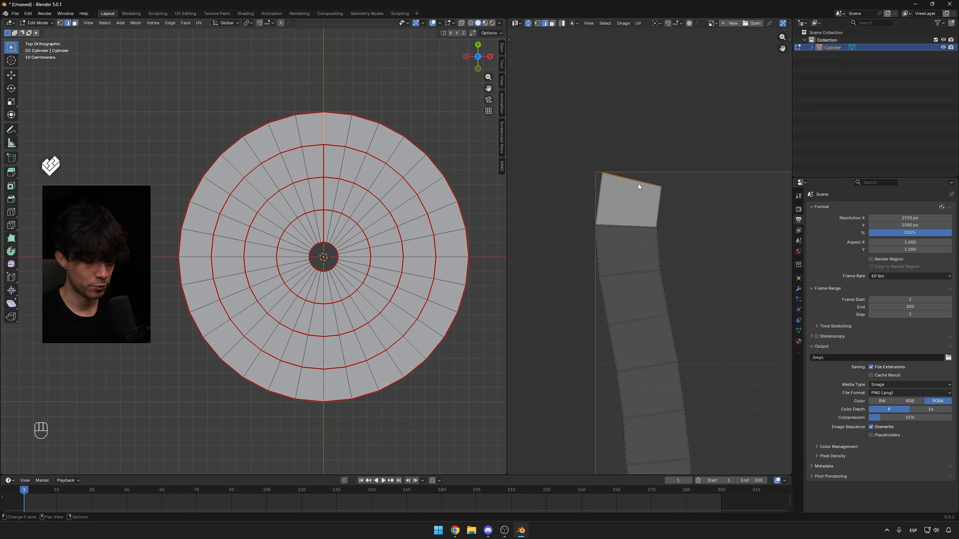
pyautogui.press('s')
pyautogui.press('y')
pyautogui.press('KP_0')
pyautogui.press('KP_Enter')
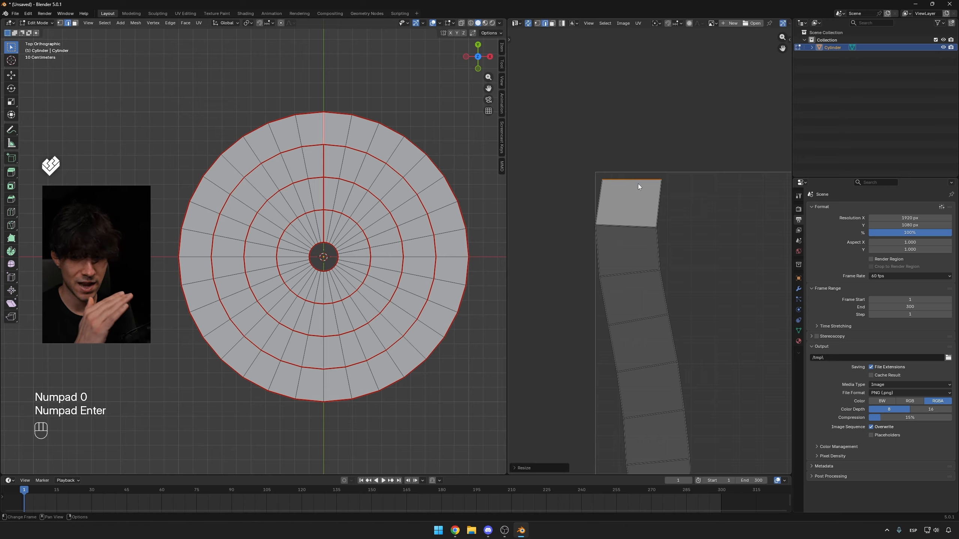
# Flatten the bottom edge of the outer strip's top UV face by scaling it to 0 along Y.
pyautogui.click(644, 227)
pyautogui.press('s')
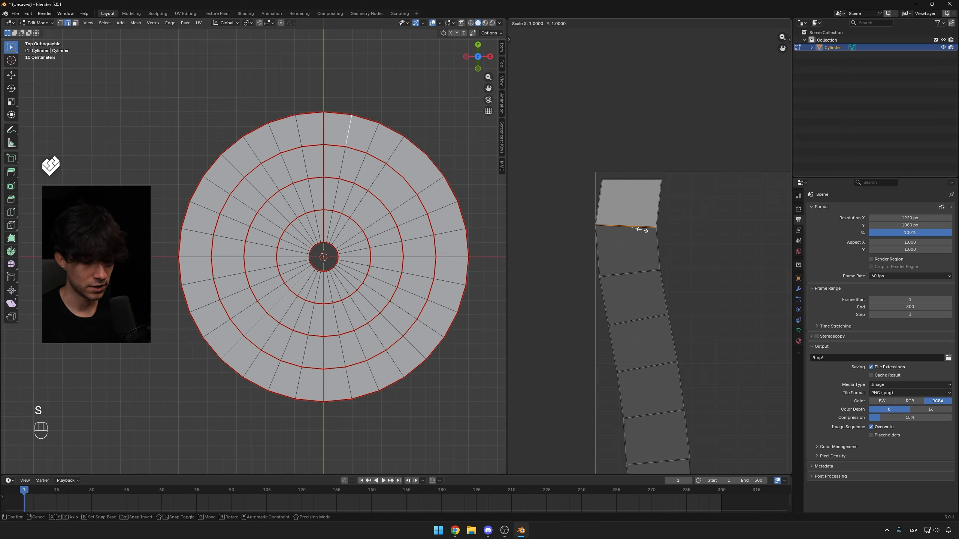
pyautogui.press('y')
pyautogui.press('KP_0')
pyautogui.press('KP_Enter')
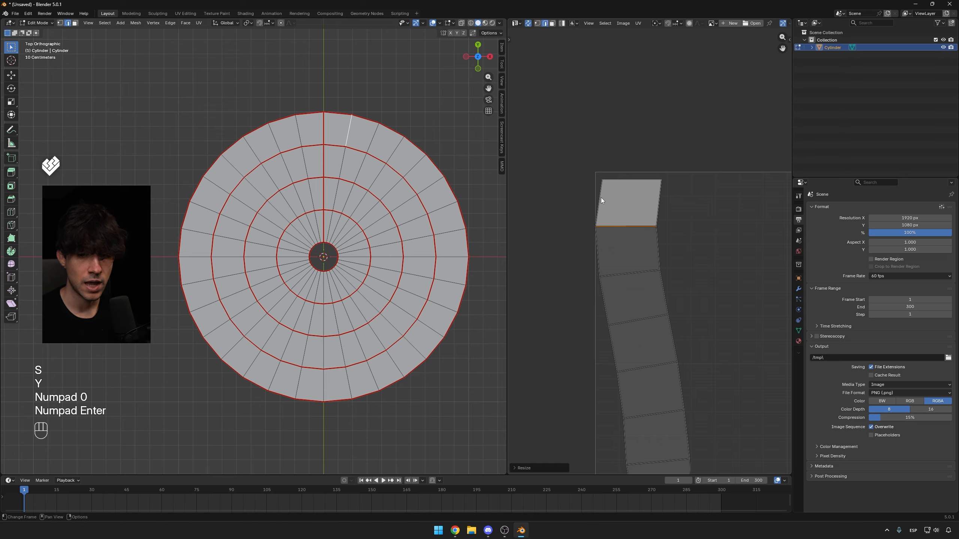
# Scale the left and right edges of that top UV face to 0 along X to make it rectangular.
pyautogui.click(604, 220)
pyautogui.press('s')
pyautogui.press('x')
pyautogui.press('KP_0')
pyautogui.press('KP_Enter')
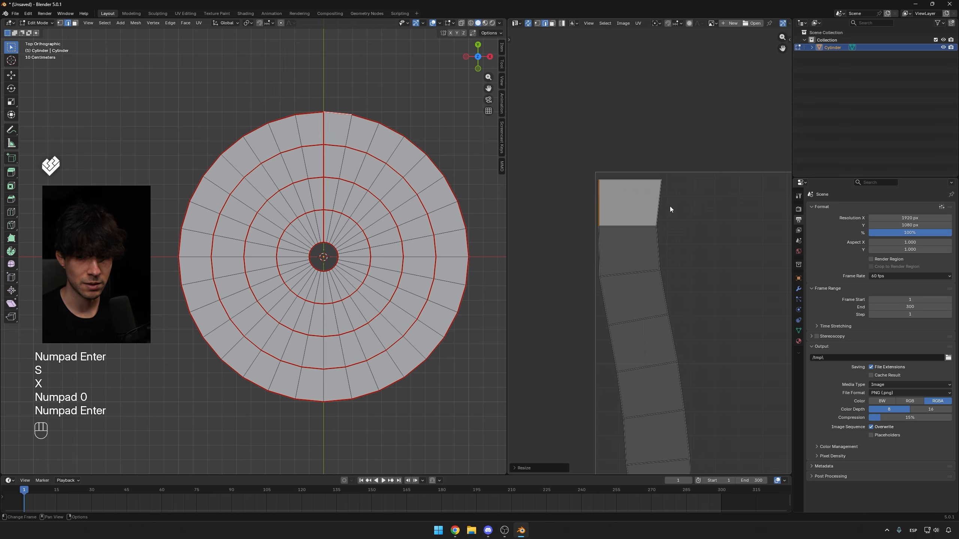
pyautogui.click(657, 208)
pyautogui.press('s')
pyautogui.press('x')
pyautogui.press('KP_0')
pyautogui.press('KP_Enter')
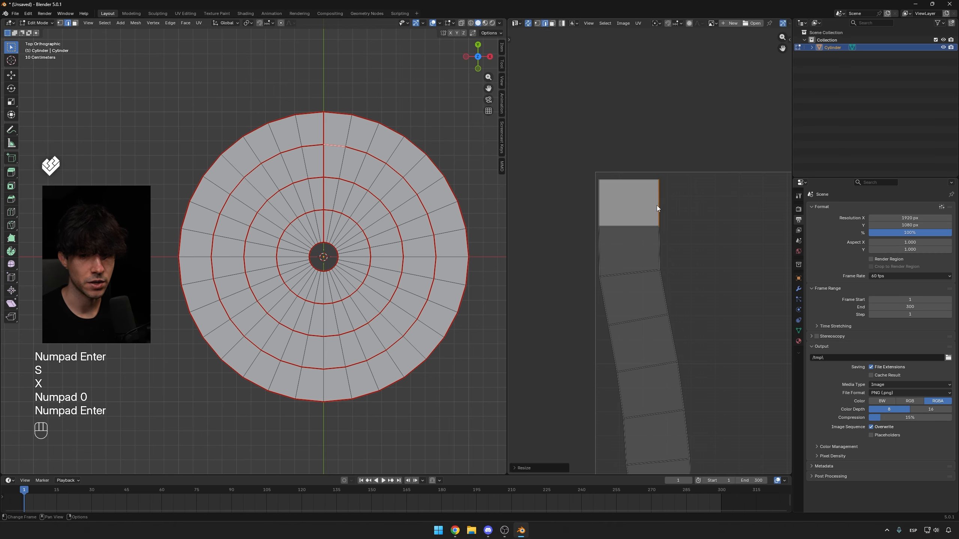
# Select the outer ring's faces and unwrap them with Follow Active Quads using Length Average edge length mode.
pyautogui.press('3')
pyautogui.click(644, 221)
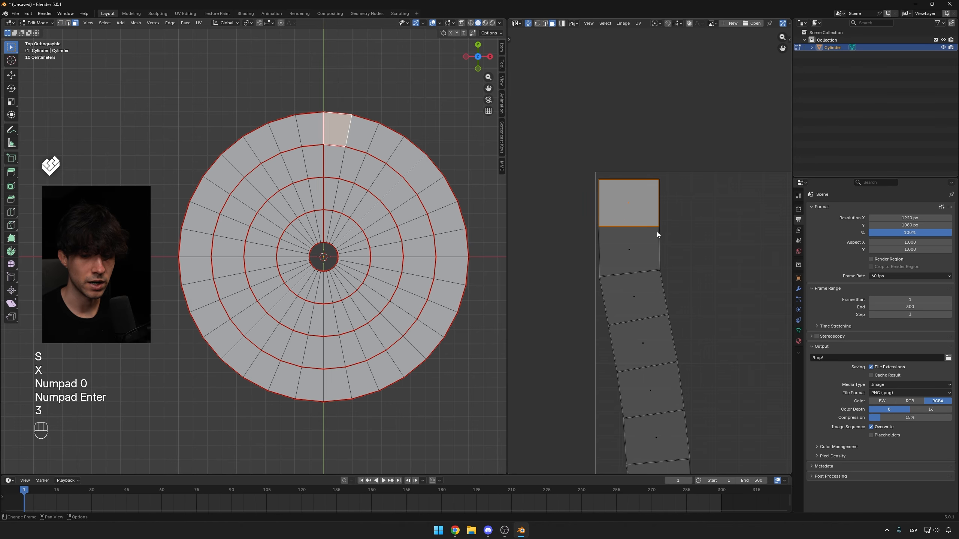
pyautogui.keyDown('shift'); pyautogui.moveTo(656, 231); pyautogui.dragTo(604, 166, button='middle'); pyautogui.keyUp('shift')
pyautogui.scroll(-5, 598, 171)
pyautogui.keyDown('shift'); pyautogui.moveTo(621, 219); pyautogui.dragTo(607, 198, button='middle'); pyautogui.keyUp('shift')
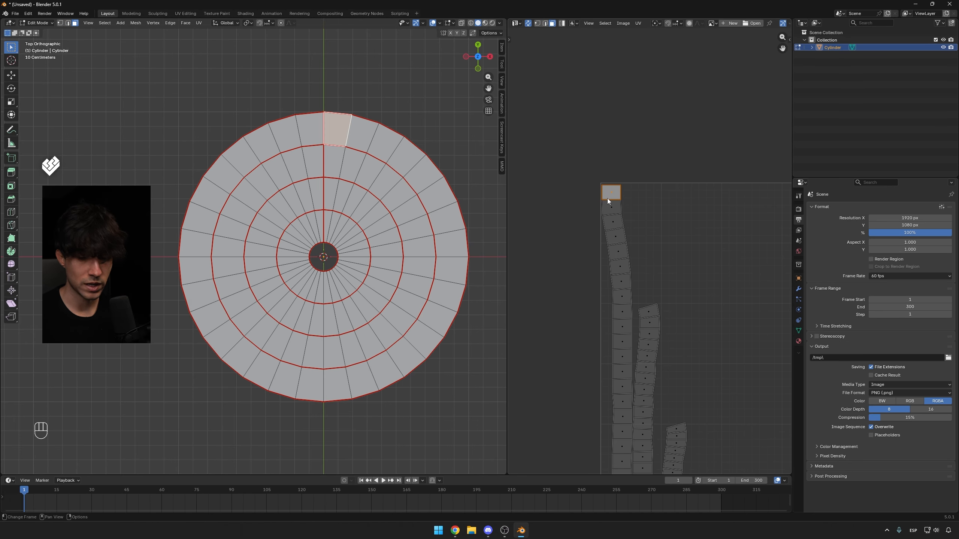
pyautogui.scroll(1, 621, 217)
pyautogui.press('l')
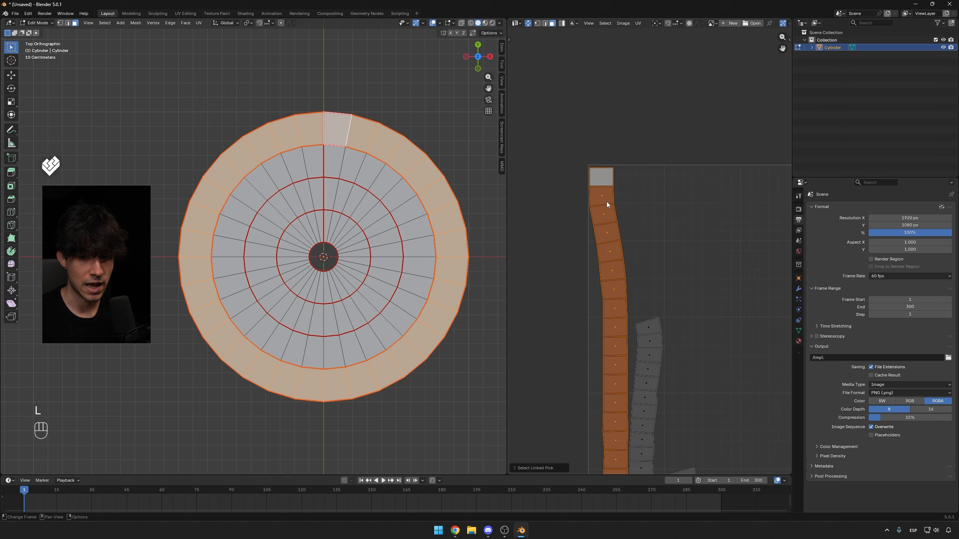
pyautogui.scroll(2, 603, 162)
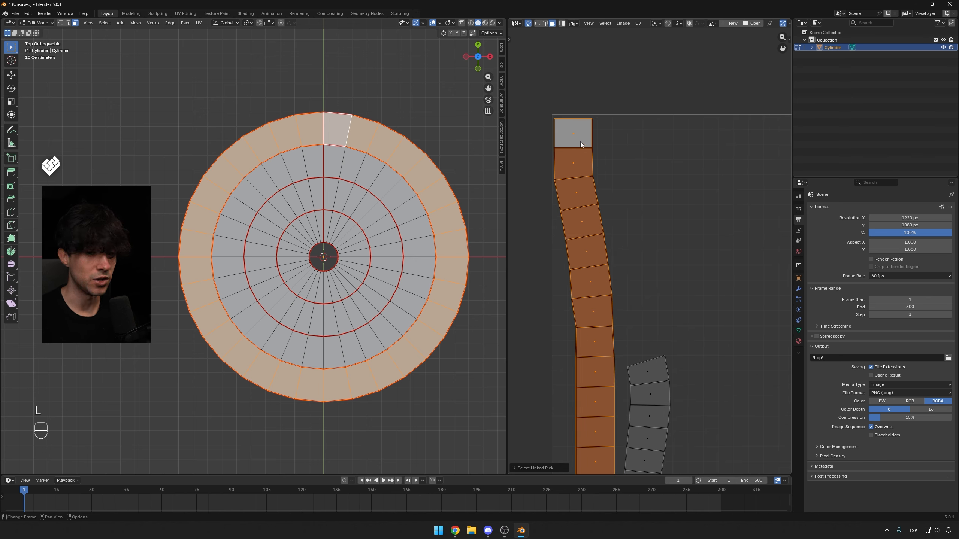
pyautogui.press('u')
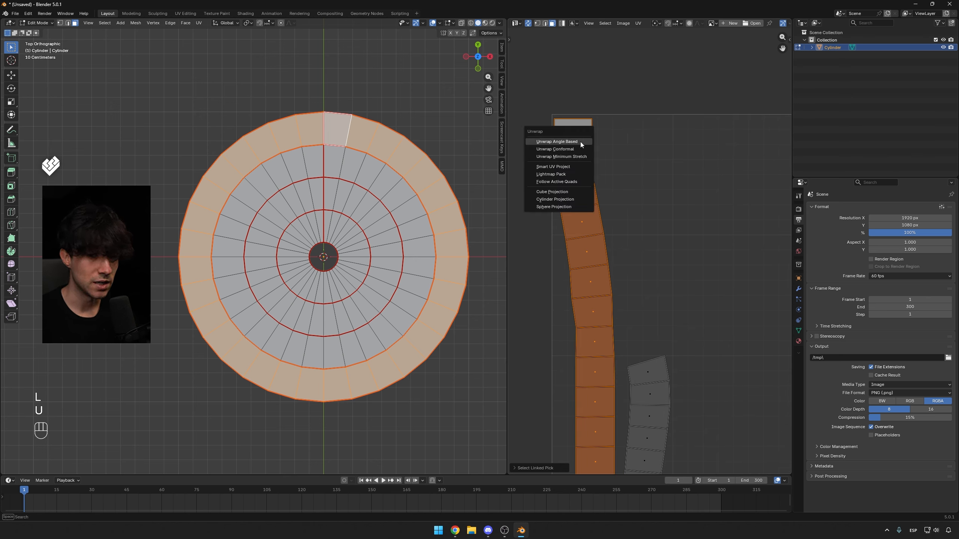
pyautogui.click(553, 182)
pyautogui.click(573, 184)
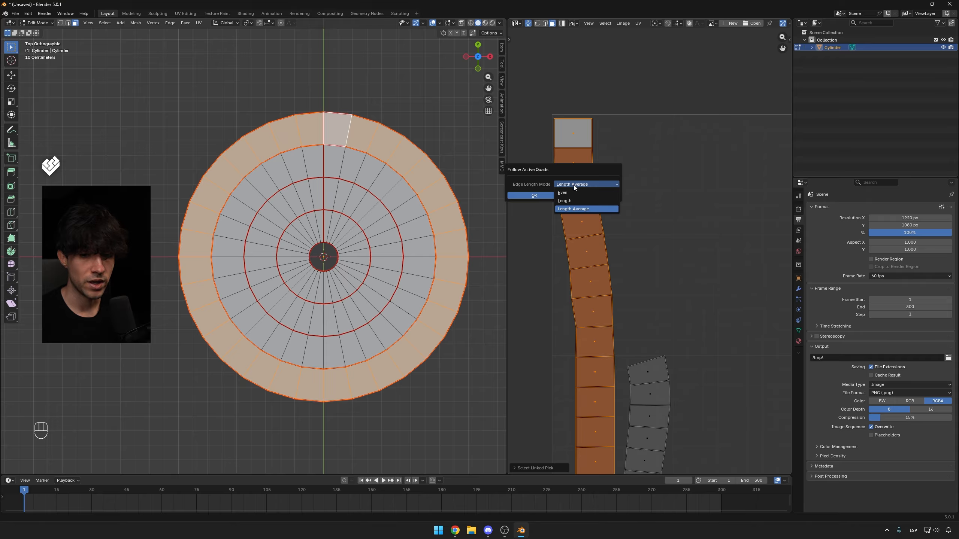
pyautogui.click(573, 208)
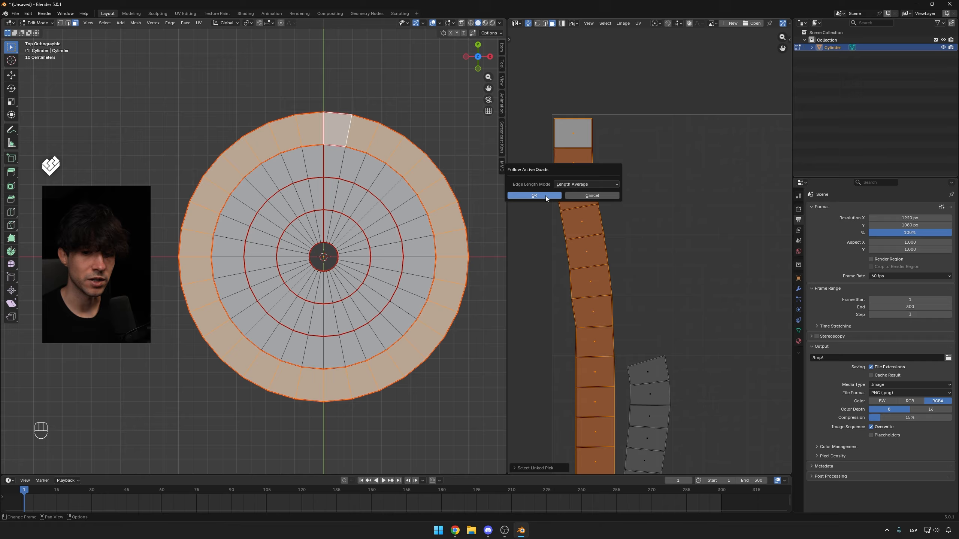
pyautogui.click(546, 195)
# Navigate the UV editor to examine the straightened outer strip and locate the second ring's strip.
pyautogui.scroll(-2, 621, 299)
pyautogui.moveTo(621, 298); pyautogui.dragTo(598, 168, button='middle')
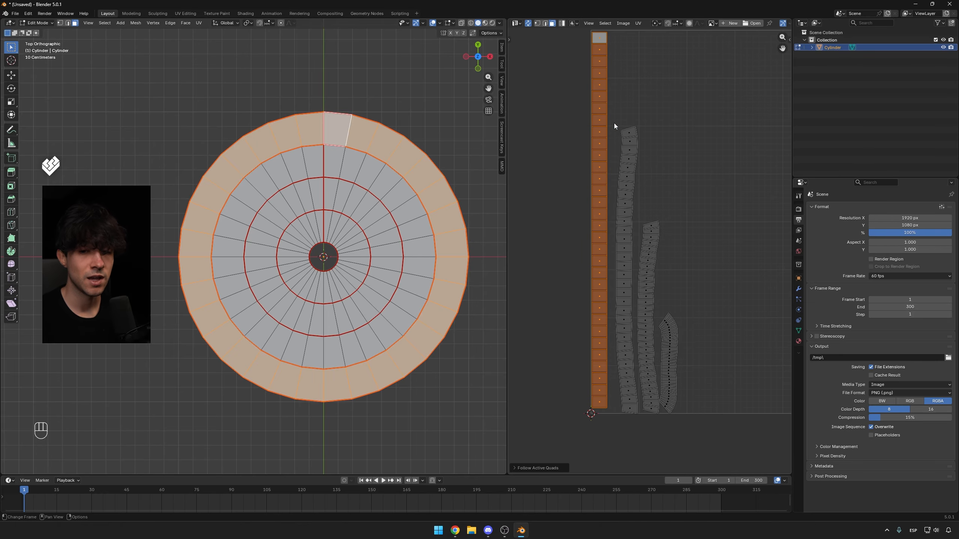
pyautogui.scroll(-2, 614, 125)
pyautogui.keyDown('shift'); pyautogui.moveTo(656, 153); pyautogui.dragTo(626, 200, button='middle'); pyautogui.keyUp('shift')
pyautogui.click(564, 139)
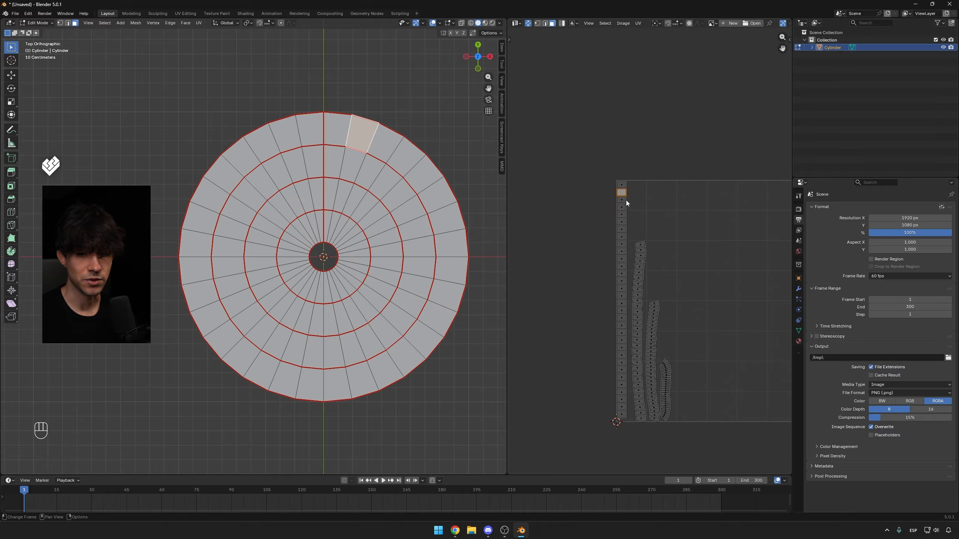
pyautogui.scroll(6, 651, 249)
pyautogui.keyDown('shift'); pyautogui.moveTo(561, 78); pyautogui.dragTo(651, 201, button='middle'); pyautogui.keyUp('shift')
pyautogui.scroll(-5, 640, 332)
pyautogui.keyDown('shift'); pyautogui.moveTo(643, 340); pyautogui.dragTo(632, 197, button='middle'); pyautogui.keyUp('shift')
pyautogui.scroll(6, 632, 196)
pyautogui.keyDown('shift'); pyautogui.moveTo(583, 72); pyautogui.dragTo(644, 230, button='middle'); pyautogui.keyUp('shift')
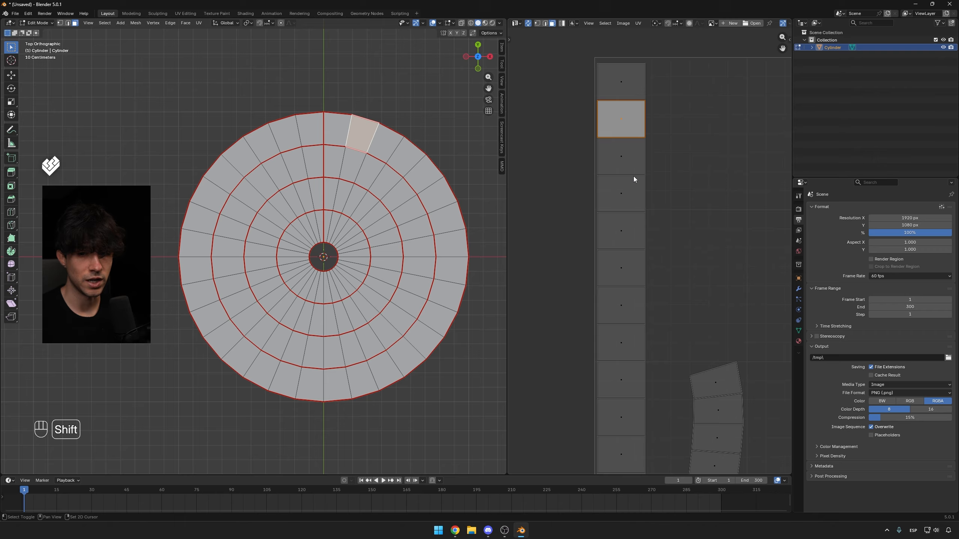
pyautogui.scroll(-5, 631, 179)
pyautogui.press('l')
pyautogui.keyDown('shift'); pyautogui.moveTo(676, 320); pyautogui.dragTo(618, 229, button='middle'); pyautogui.keyUp('shift')
pyautogui.scroll(2, 618, 229)
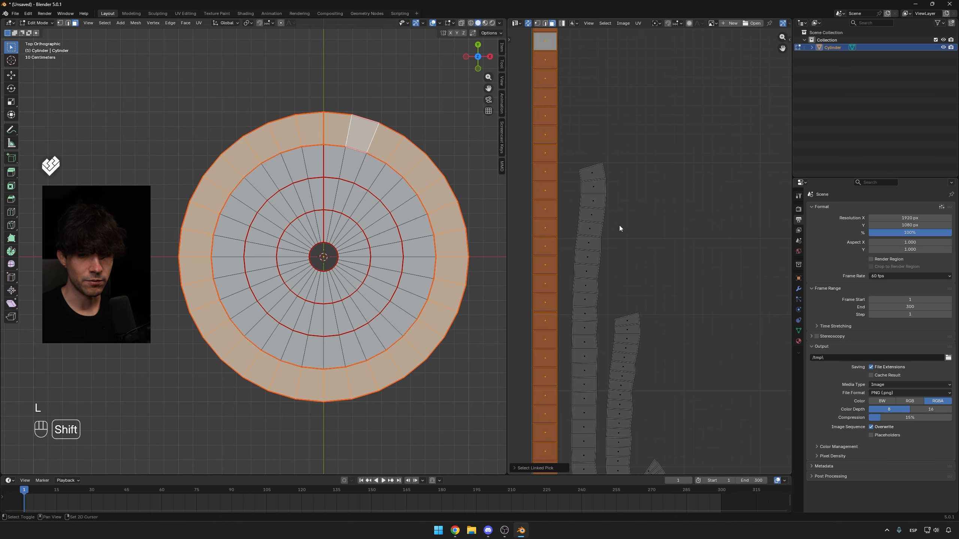
pyautogui.keyDown('shift'); pyautogui.moveTo(654, 321); pyautogui.dragTo(653, 264, button='middle'); pyautogui.keyUp('shift')
pyautogui.scroll(2, 635, 145)
# Scale the top and bottom edges of the second ring strip's first UV face to 0 along Y.
pyautogui.press('s')
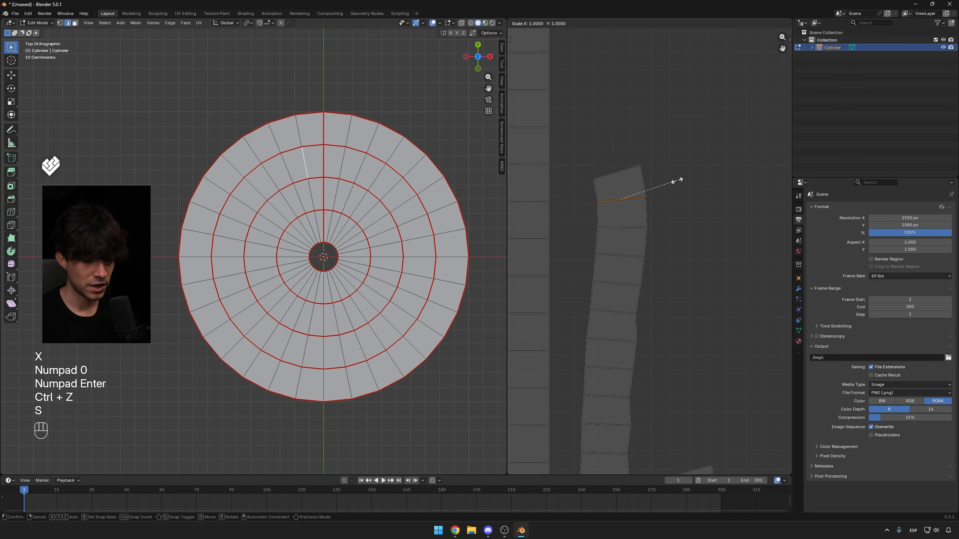
pyautogui.press('y')
pyautogui.press('KP_0')
pyautogui.press('KP_Enter')
pyautogui.click(608, 175)
pyautogui.press('s')
pyautogui.press('y')
pyautogui.press('KP_0')
pyautogui.press('KP_Enter')
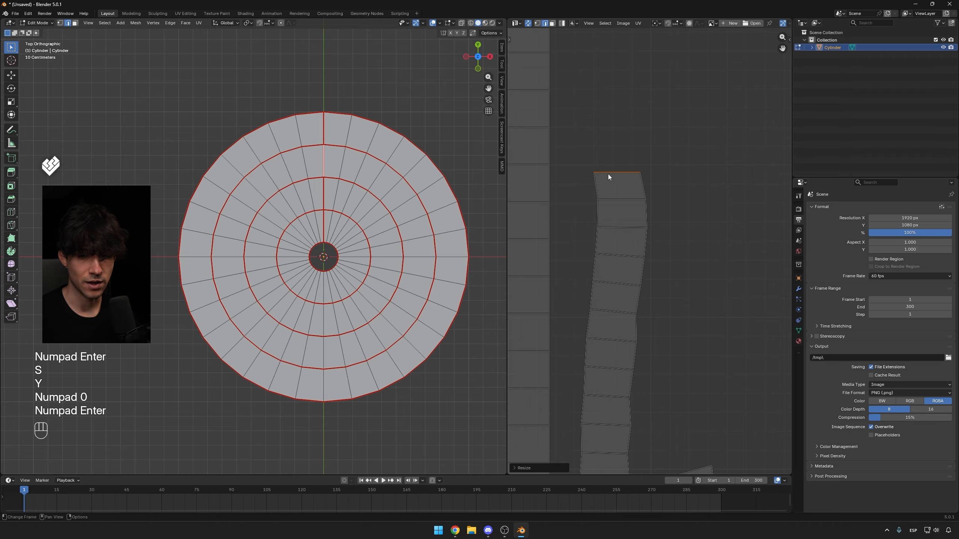
# Scale the left and right edges of the second ring strip's first UV face to 0 along X.
pyautogui.click(597, 187)
pyautogui.press('s')
pyautogui.press('x')
pyautogui.press('KP_0')
pyautogui.press('KP_Enter')
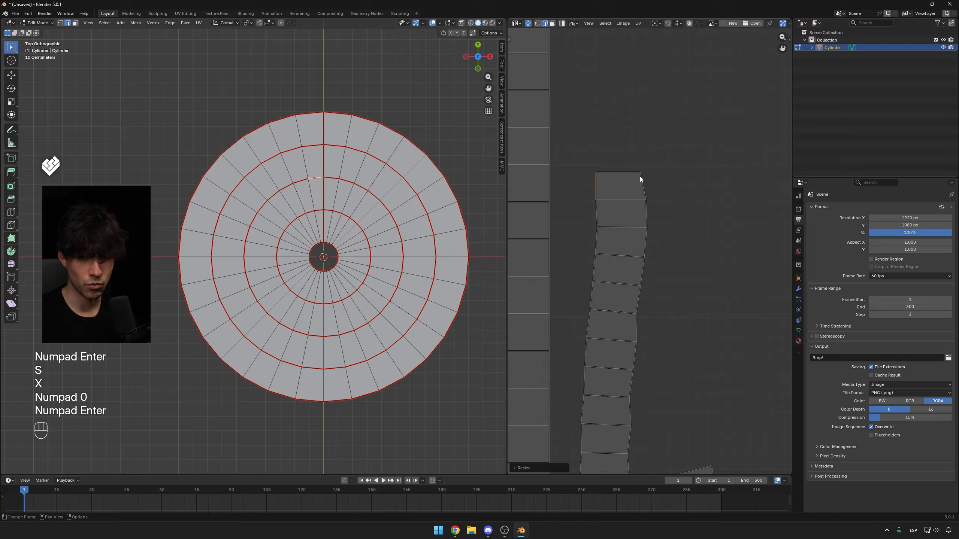
pyautogui.click(640, 179)
pyautogui.press('s')
pyautogui.press('x')
pyautogui.press('KP_0')
pyautogui.press('KP_Enter')
# Select the second ring's faces and unwrap them with Follow Active Quads.
pyautogui.press('3')
pyautogui.click(610, 192)
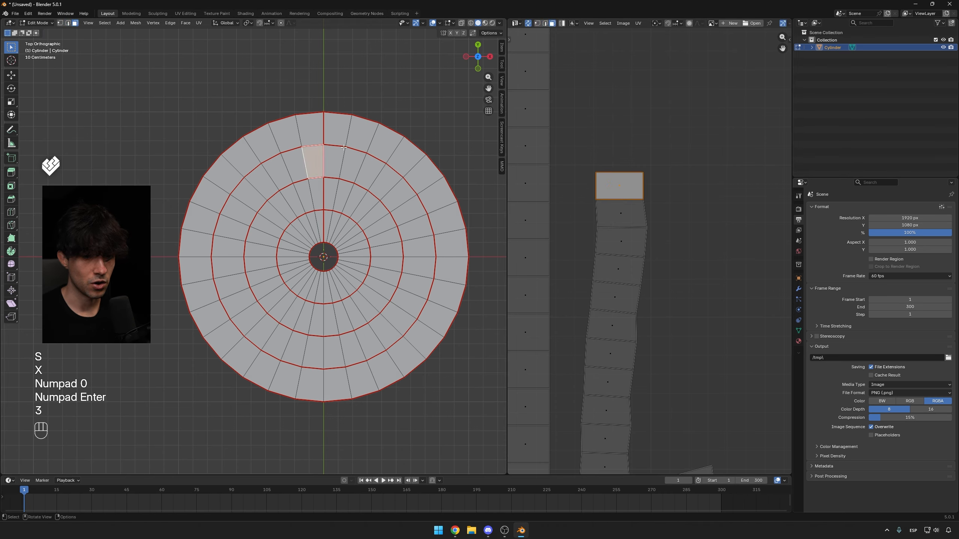
pyautogui.press('l')
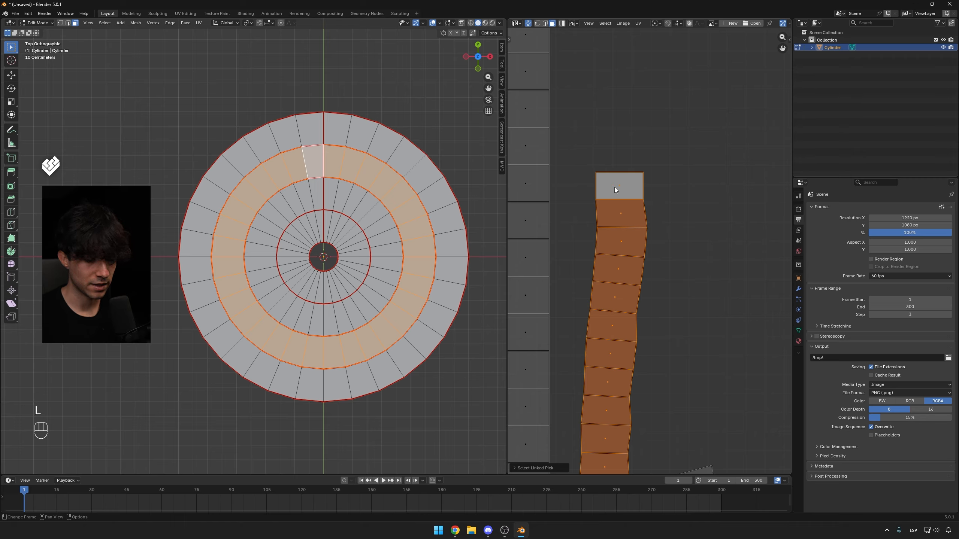
pyautogui.press('u')
pyautogui.click(616, 188)
pyautogui.click(610, 204)
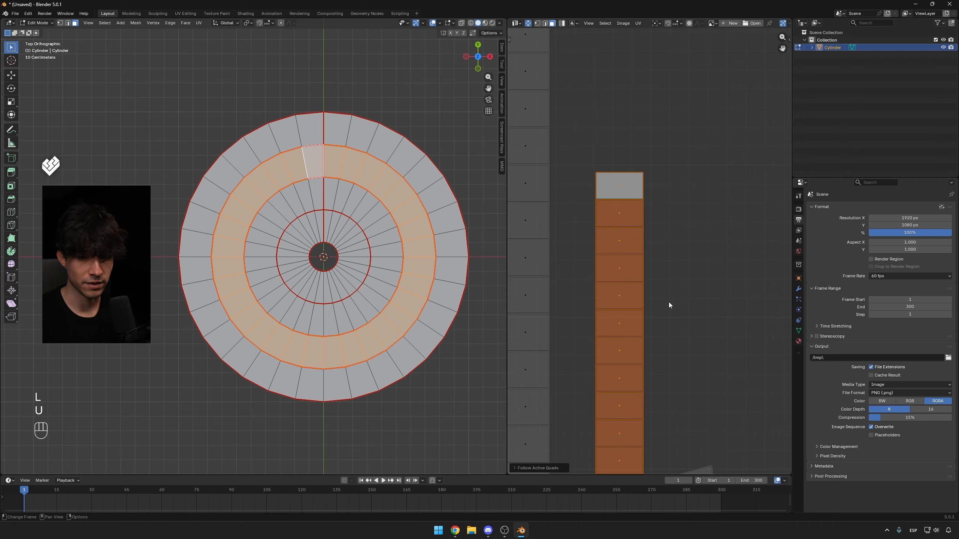
# Scale the top and bottom edges of the third ring strip's first UV face to 0 along Y.
pyautogui.keyDown('shift'); pyautogui.moveTo(664, 339); pyautogui.dragTo(589, 68, button='middle'); pyautogui.keyUp('shift')
pyautogui.scroll(2, 585, 196)
pyautogui.press('2')
pyautogui.click(662, 175)
pyautogui.press('s')
pyautogui.press('y')
pyautogui.press('KP_0')
pyautogui.press('KP_Enter')
pyautogui.click(677, 202)
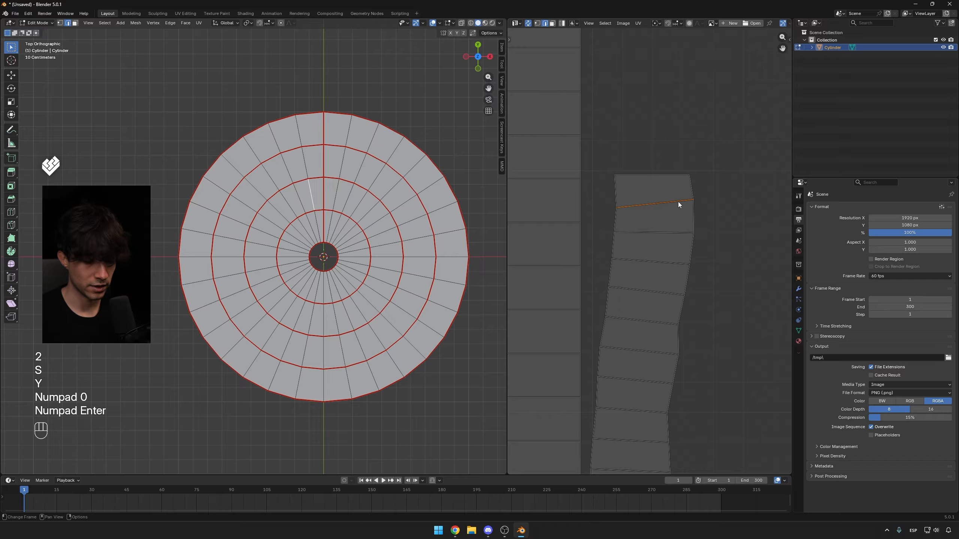
pyautogui.press('s')
pyautogui.press('y')
pyautogui.press('KP_0')
pyautogui.press('KP_Enter')
# Select the third ring's faces and unwrap them with Follow Active Quads.
pyautogui.press('3')
pyautogui.press('l')
pyautogui.press('u')
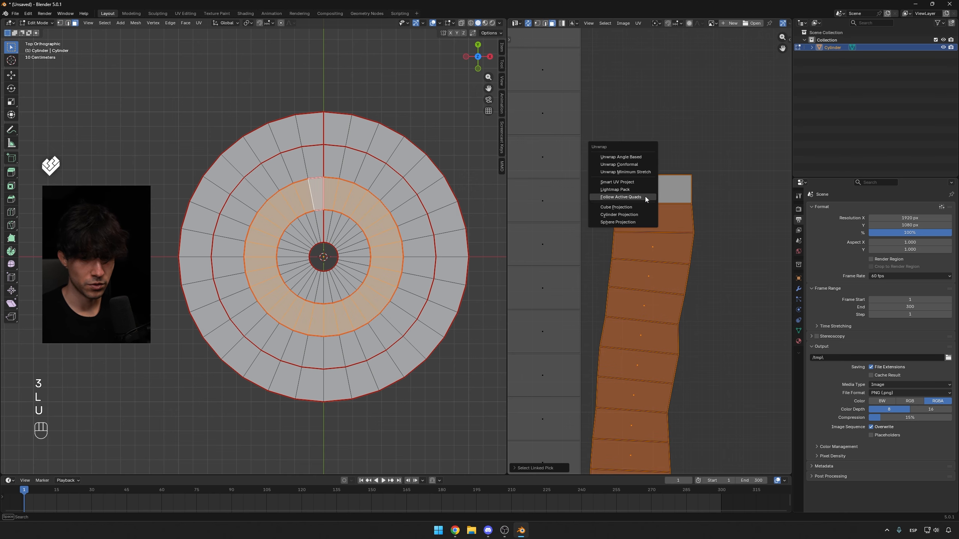
pyautogui.click(644, 196)
pyautogui.click(652, 214)
# Scale the two horizontal edges of the innermost ring strip's first UV face to 0 along Y.
pyautogui.scroll(-5, 699, 306)
pyautogui.keyDown('shift'); pyautogui.moveTo(717, 321); pyautogui.dragTo(640, 169, button='middle'); pyautogui.keyUp('shift')
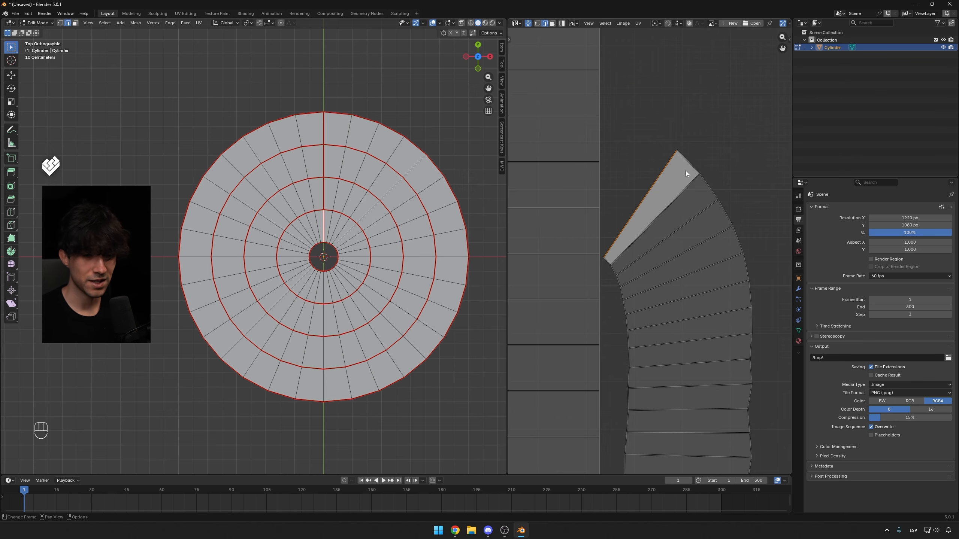
pyautogui.press('s')
pyautogui.press('y')
pyautogui.press('KP_0')
pyautogui.press('KP_Enter')
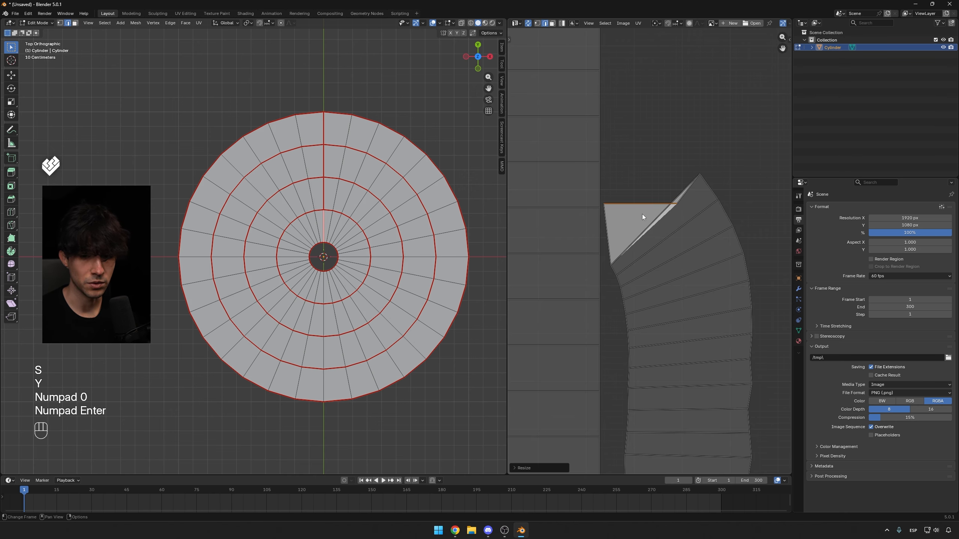
pyautogui.click(651, 220)
pyautogui.press('s')
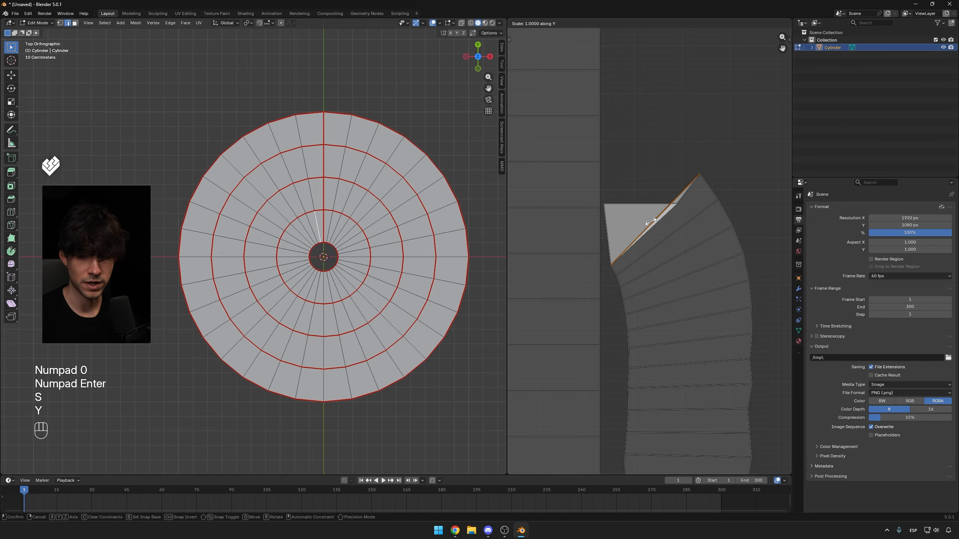
pyautogui.press('y')
pyautogui.press('KP_0')
pyautogui.press('KP_Enter')
# Scale the side edges of the innermost ring strip's first UV face to 0 along X.
pyautogui.click(689, 213)
pyautogui.press('s')
pyautogui.press('x')
pyautogui.press('KP_0')
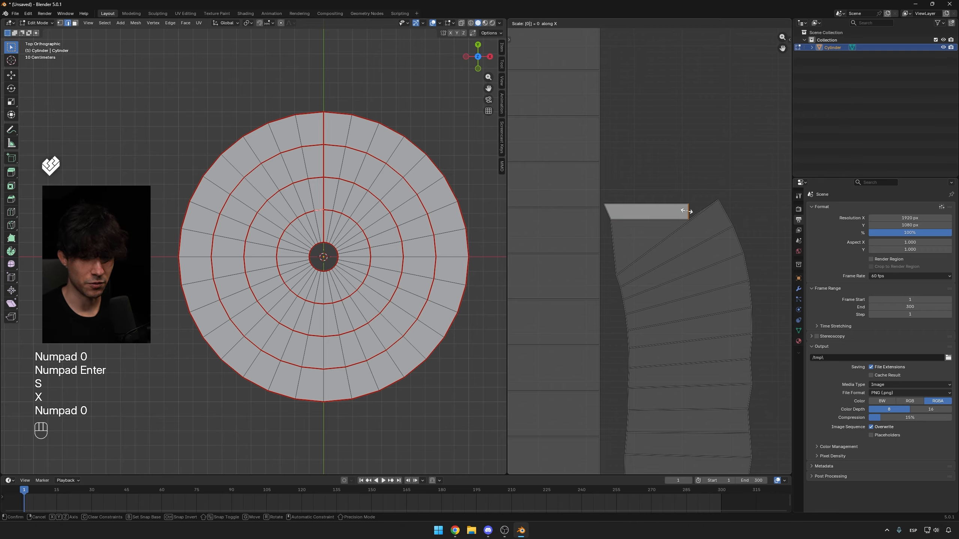
pyautogui.press('KP_Enter')
pyautogui.click(613, 213)
pyautogui.press('s')
pyautogui.press('x')
pyautogui.press('KP_0')
pyautogui.press('KP_Enter')
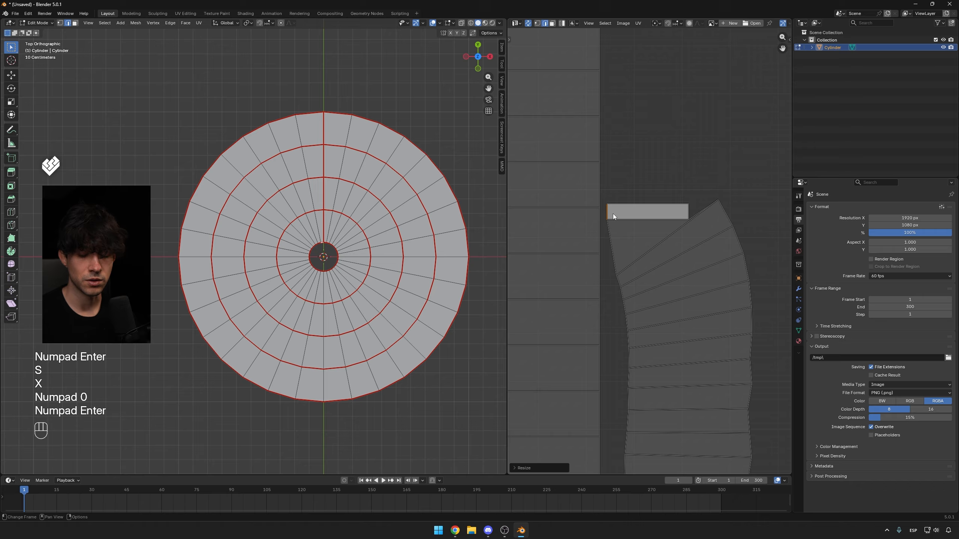
# Select the innermost ring's faces and unwrap them with Follow Active Quads.
pyautogui.press('3')
pyautogui.click(645, 210)
pyautogui.press('l')
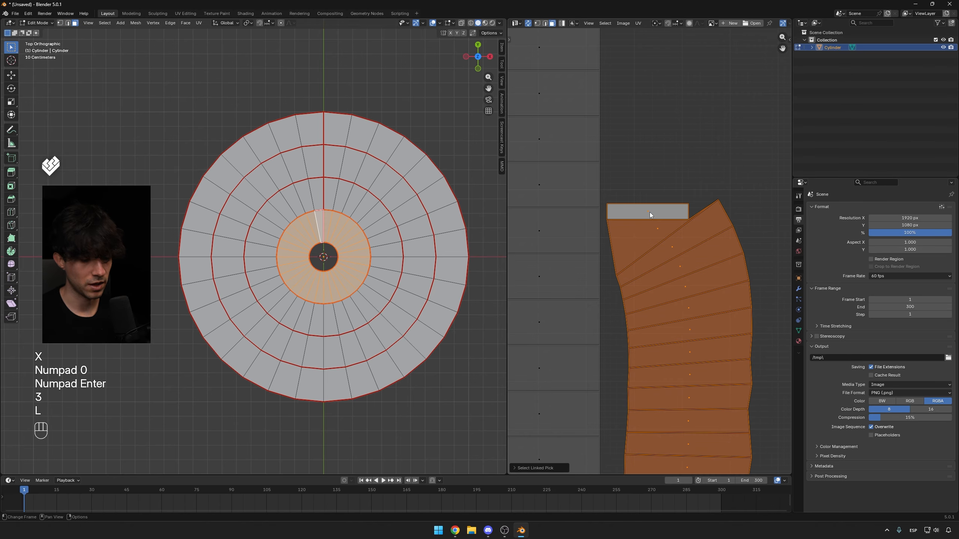
pyautogui.press('u')
pyautogui.click(649, 212)
pyautogui.click(637, 226)
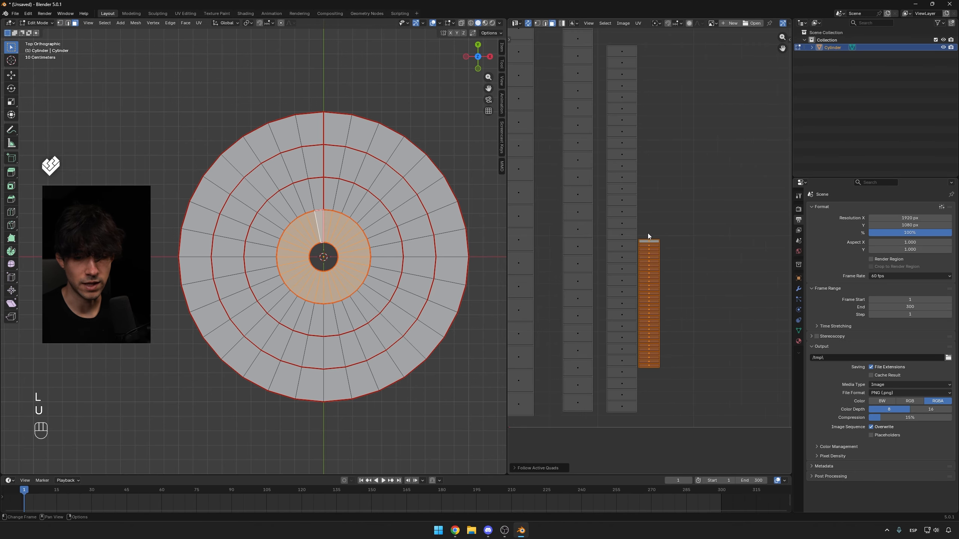
# Zoom out to examine all the straightened UV strips, selecting UV faces to check them.
pyautogui.scroll(-3, 658, 303)
pyautogui.scroll(-1, 658, 291)
pyautogui.scroll(-3, 658, 290)
pyautogui.scroll(5, 656, 279)
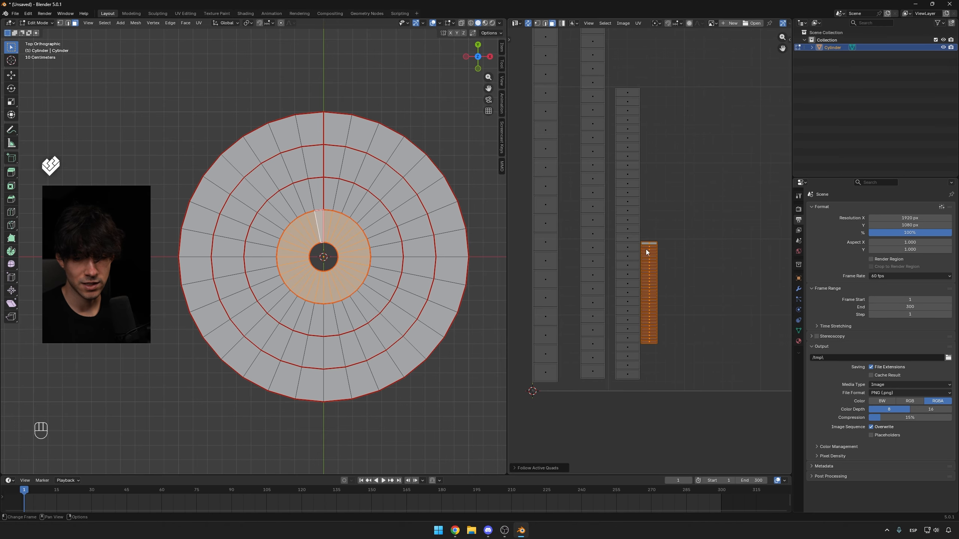
pyautogui.scroll(-3, 649, 261)
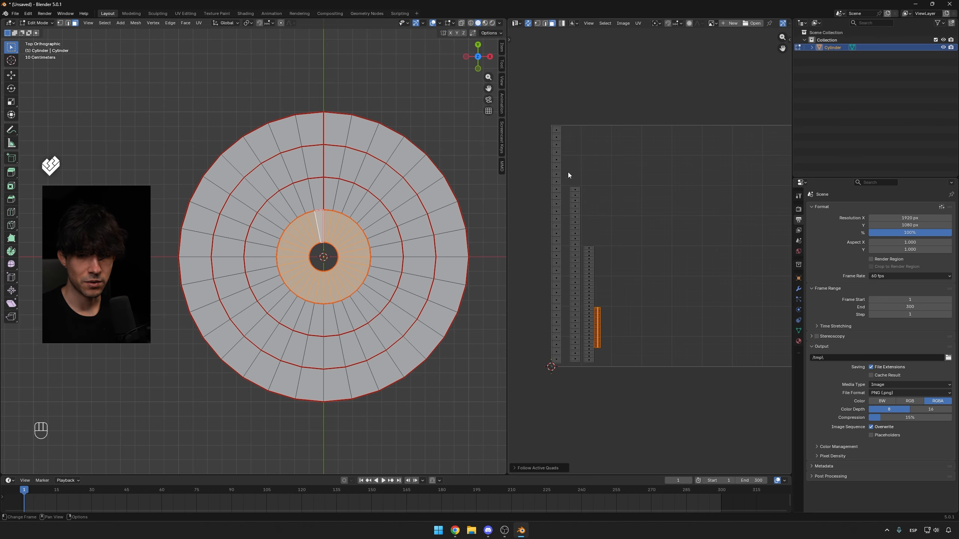
pyautogui.click(637, 23)
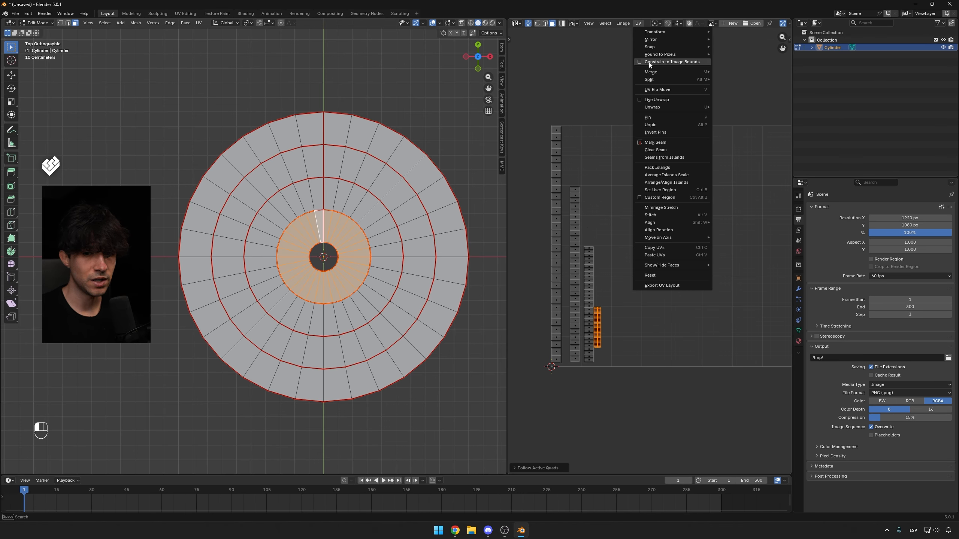
pyautogui.click(556, 132)
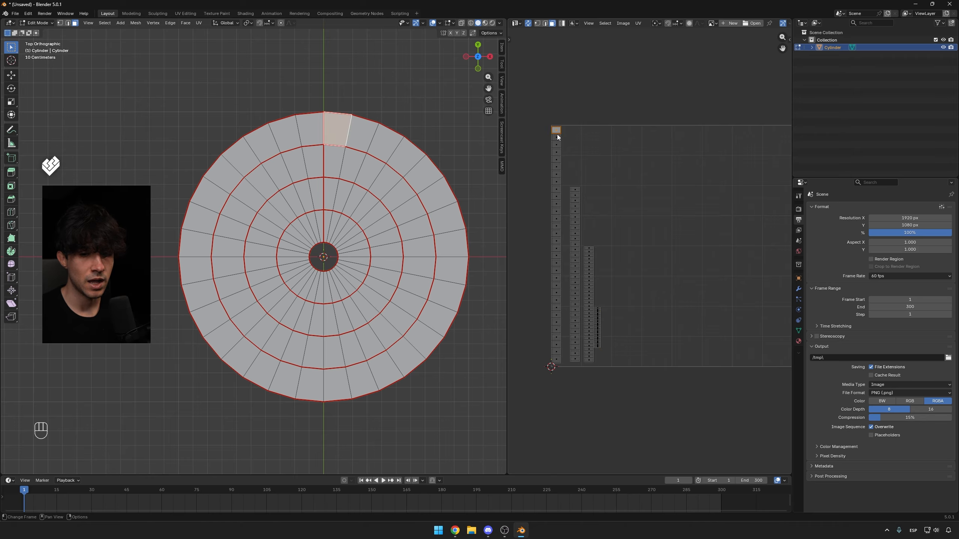
pyautogui.click(557, 137)
pyautogui.click(557, 131)
pyautogui.click(557, 137)
pyautogui.click(557, 131)
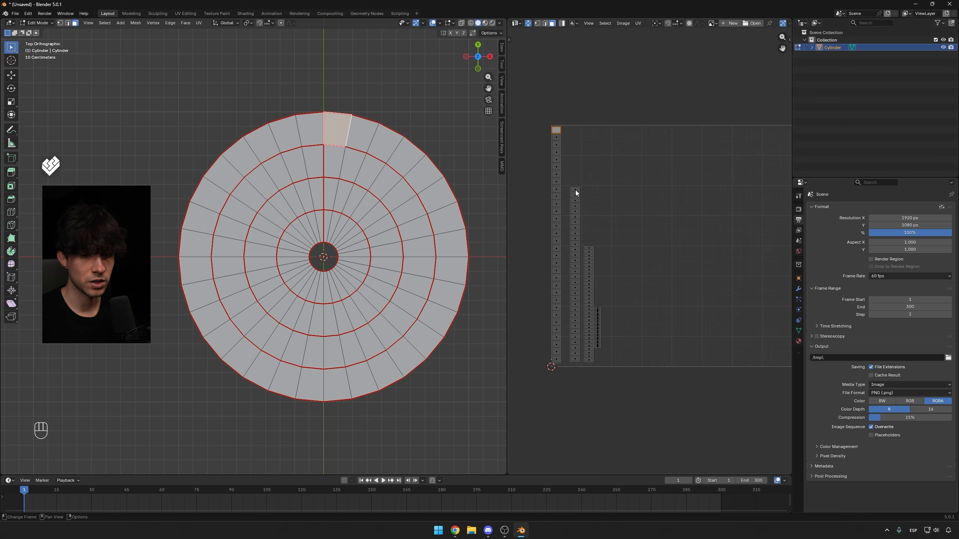
# Select the three inner rings' UV strips and rotate them 180 degrees.
pyautogui.click(333, 157)
pyautogui.click(331, 204)
pyautogui.click(330, 220)
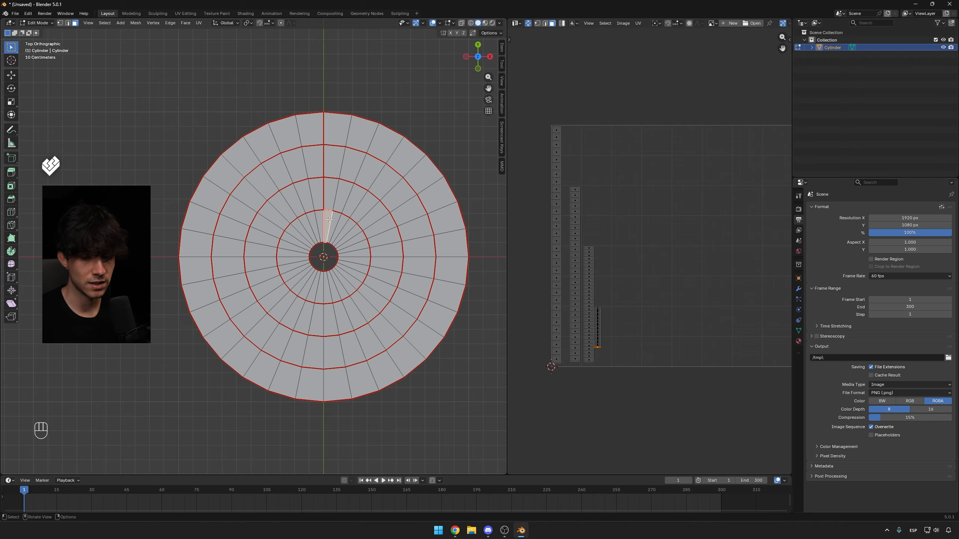
pyautogui.moveTo(622, 375); pyautogui.dragTo(571, 176)
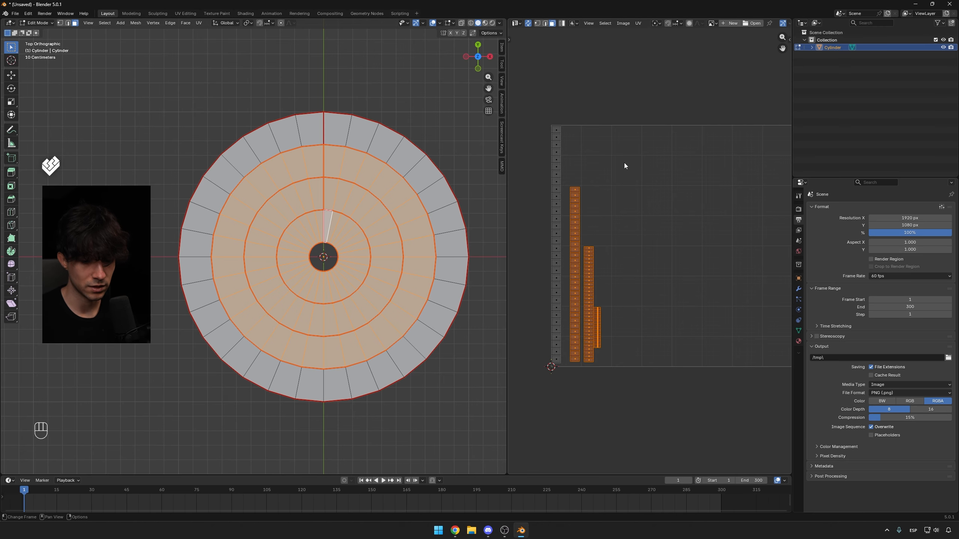
pyautogui.write('r180')
pyautogui.press('KP_Enter')
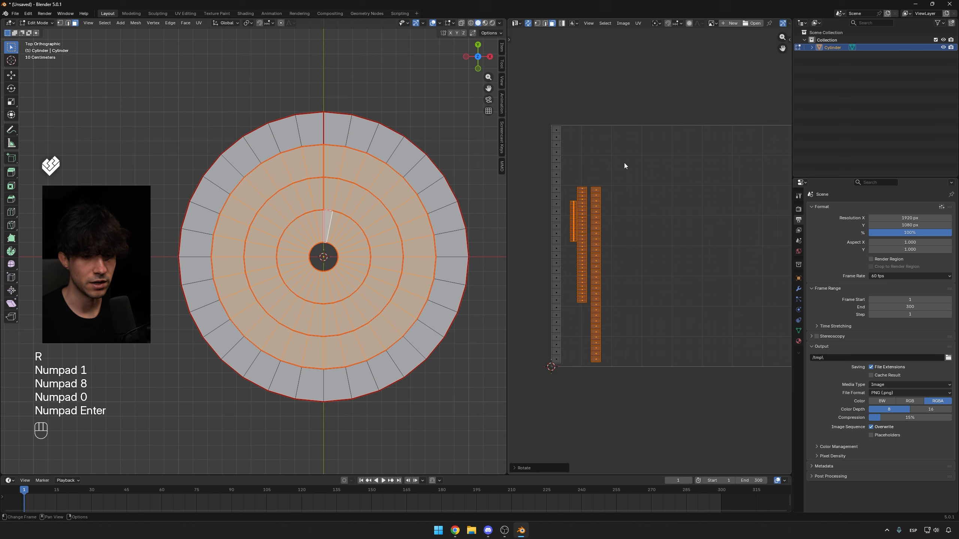
# Select the outermost ring's UV strip and move it to the lower-left corner of the UV space.
pyautogui.click(336, 145)
pyautogui.click(335, 125)
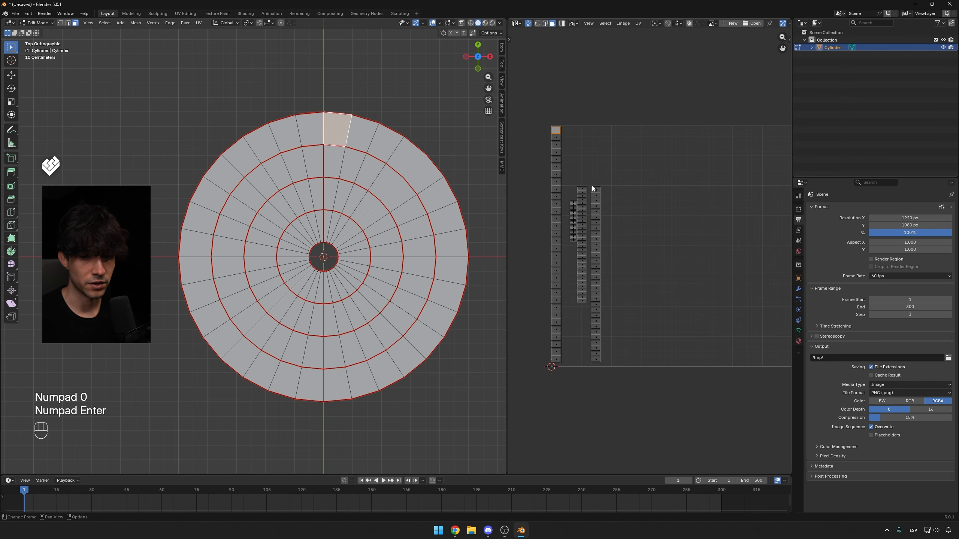
pyautogui.click(338, 198)
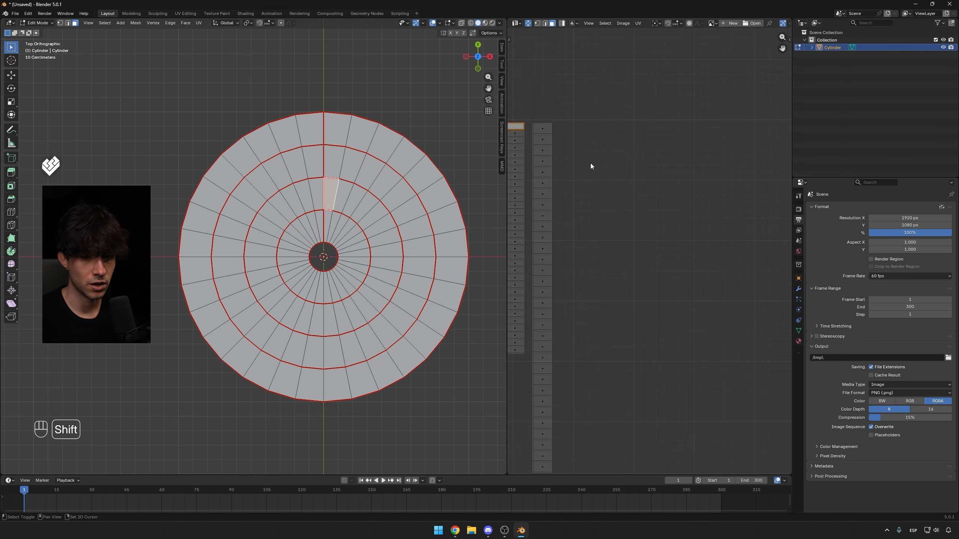
pyautogui.keyDown('shift'); pyautogui.moveTo(590, 164); pyautogui.dragTo(645, 166, button='middle'); pyautogui.keyUp('shift')
pyautogui.click(551, 155)
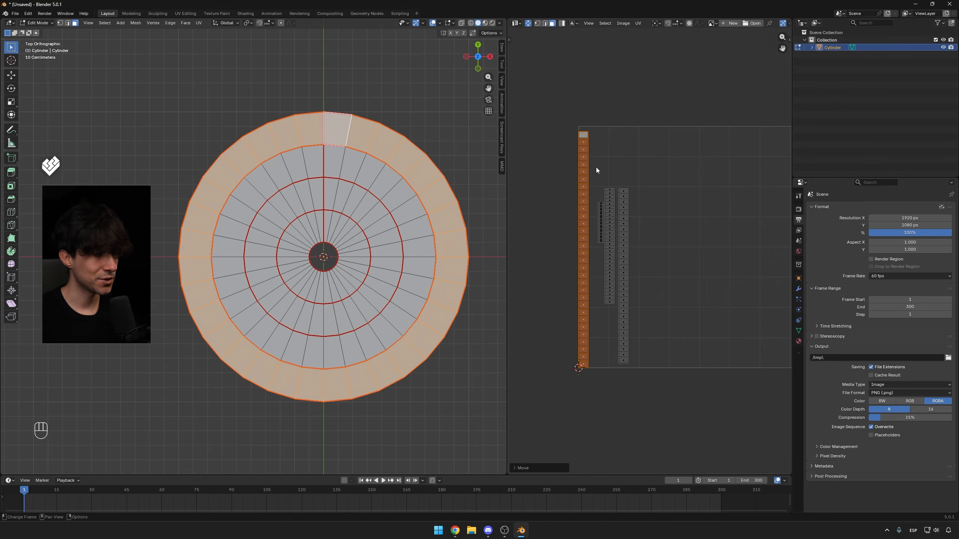
pyautogui.click(638, 23)
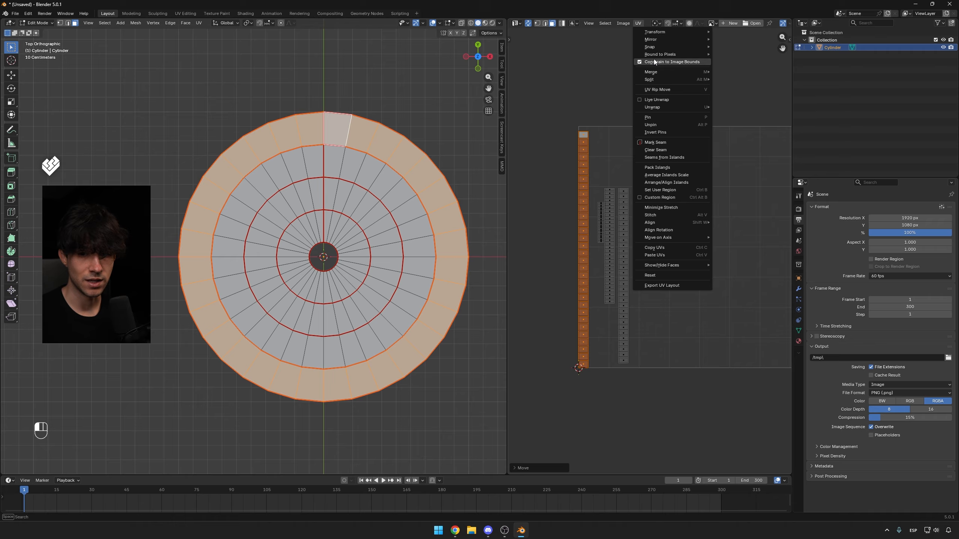
pyautogui.press('g')
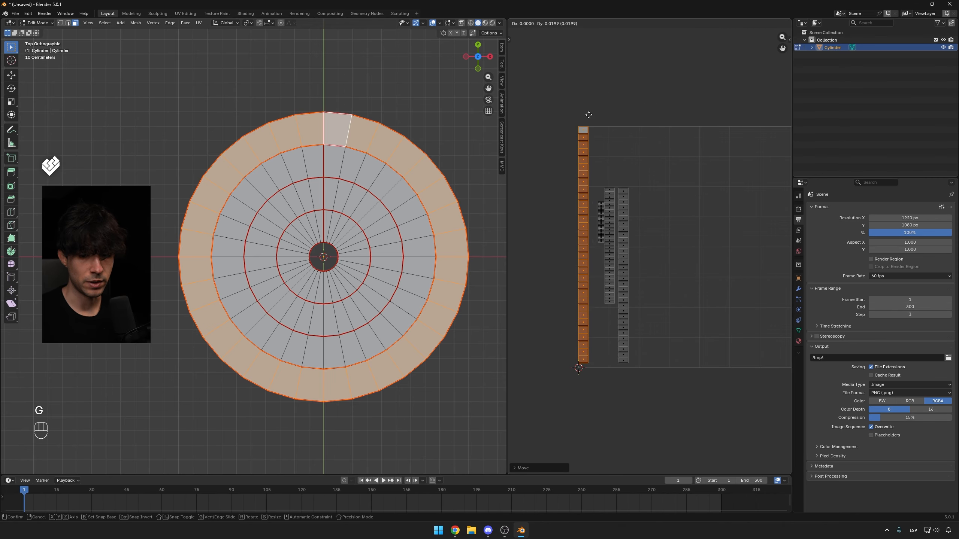
pyautogui.click(590, 114)
# Toggle Constrain to Image Bounds off and back on while repositioning the outer strip inside the UV bounds.
pyautogui.click(636, 24)
pyautogui.click(656, 62)
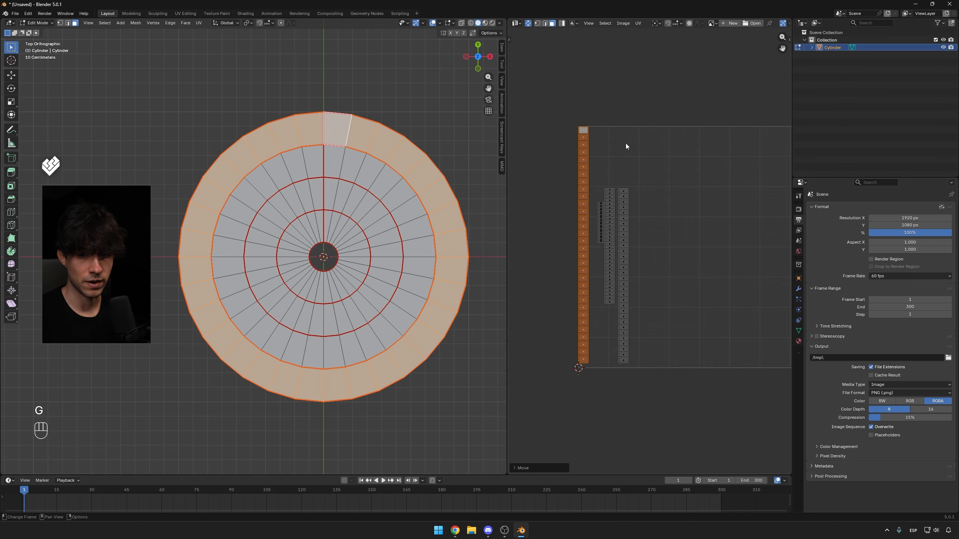
pyautogui.press('g')
pyautogui.rightClick(624, 146)
pyautogui.press('g')
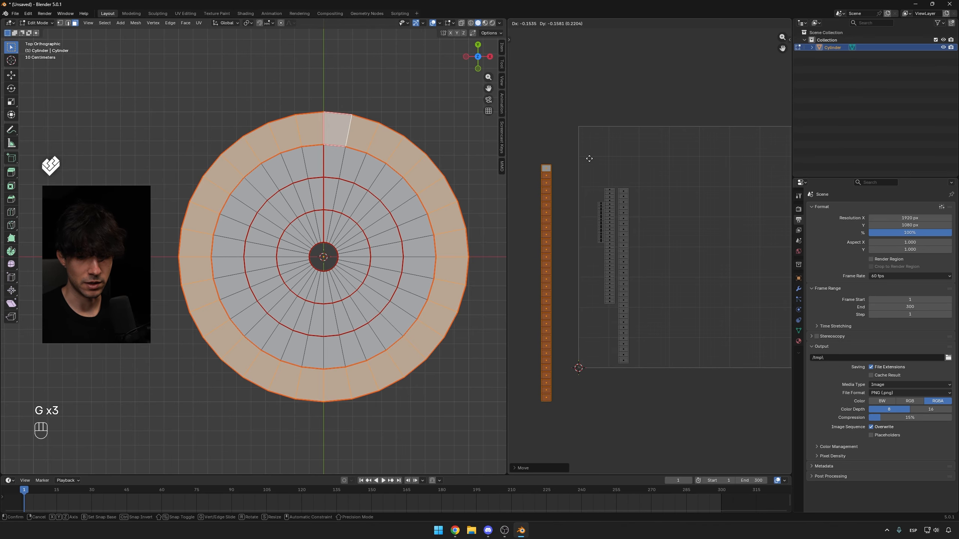
pyautogui.rightClick(588, 125)
pyautogui.click(637, 23)
pyautogui.click(648, 61)
pyautogui.press('g')
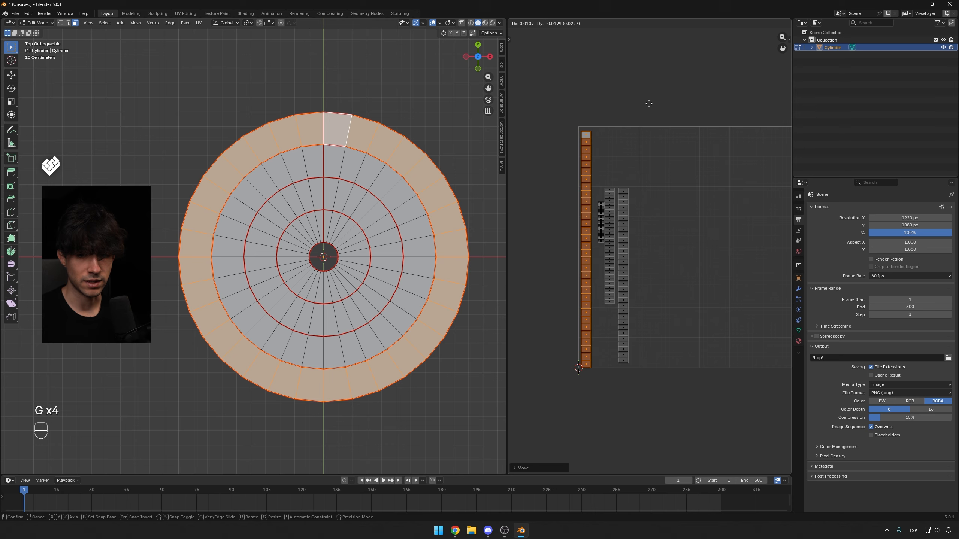
pyautogui.click(602, 193)
# Set the pivot to the 2D Cursor and scale the outer strip up, then along X to fill the UV square.
pyautogui.click(656, 23)
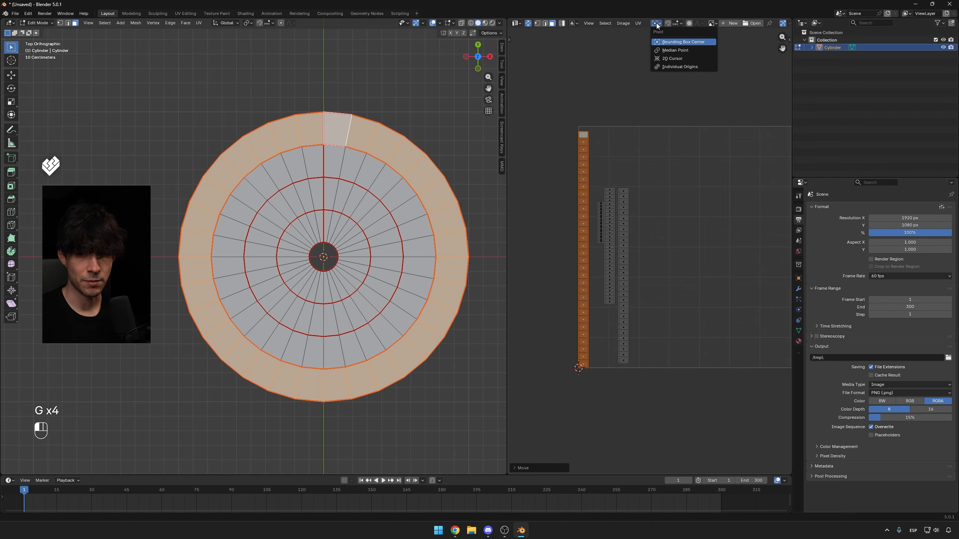
pyautogui.click(664, 53)
pyautogui.scroll(-2, 668, 194)
pyautogui.moveTo(669, 195); pyautogui.dragTo(625, 205, button='middle')
pyautogui.press('s')
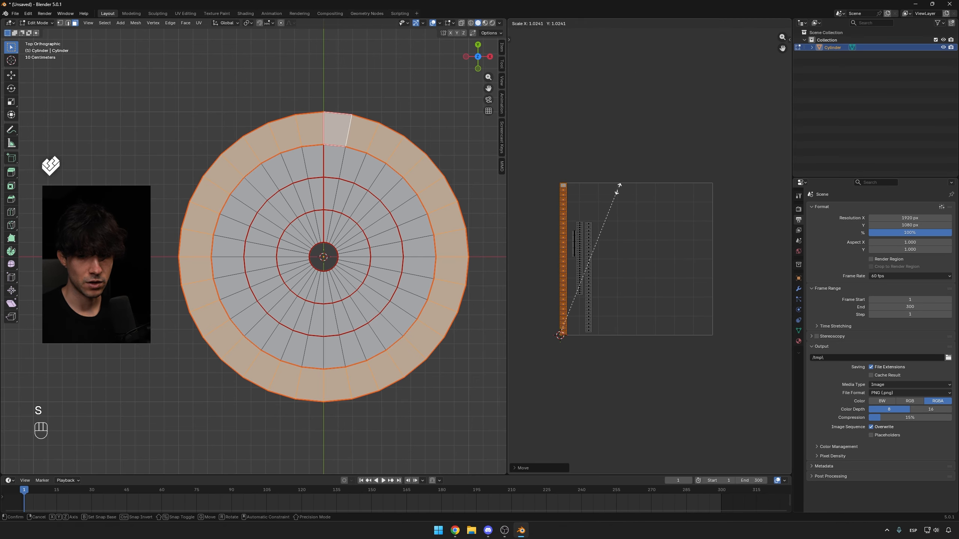
pyautogui.click(677, 153)
pyautogui.press('s')
pyautogui.press('x')
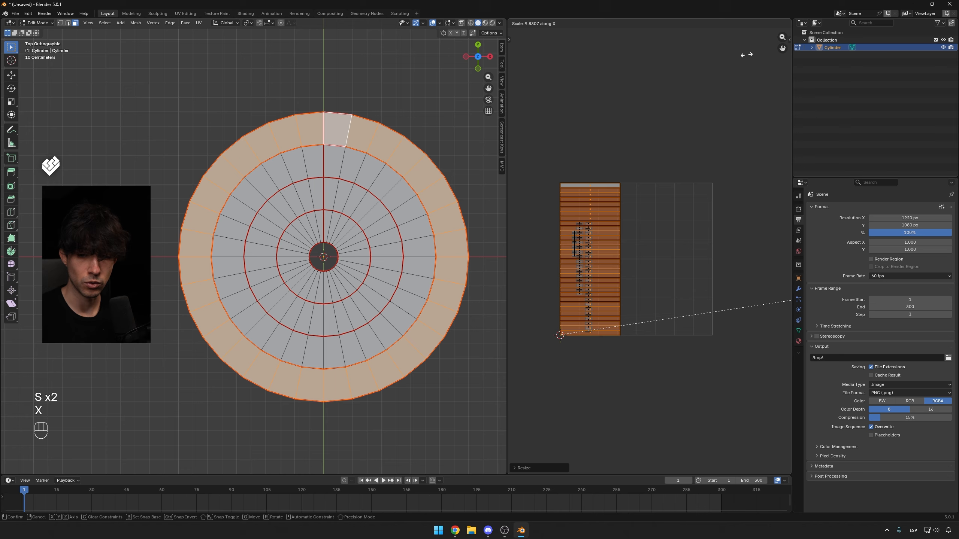
pyautogui.click(687, 216)
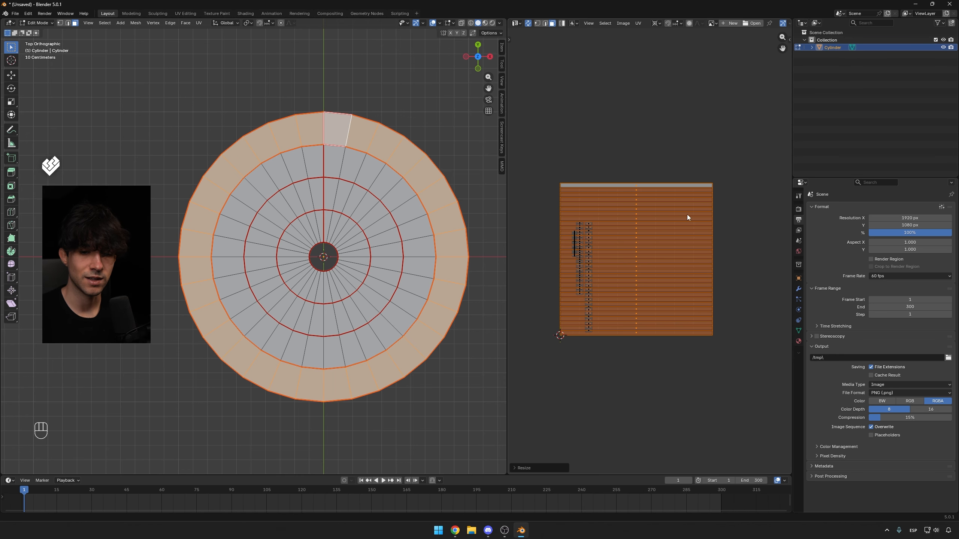
# Select the innermost ring's UV strip, move it to the corner, and scale it to fill the UV square.
pyautogui.click(597, 165)
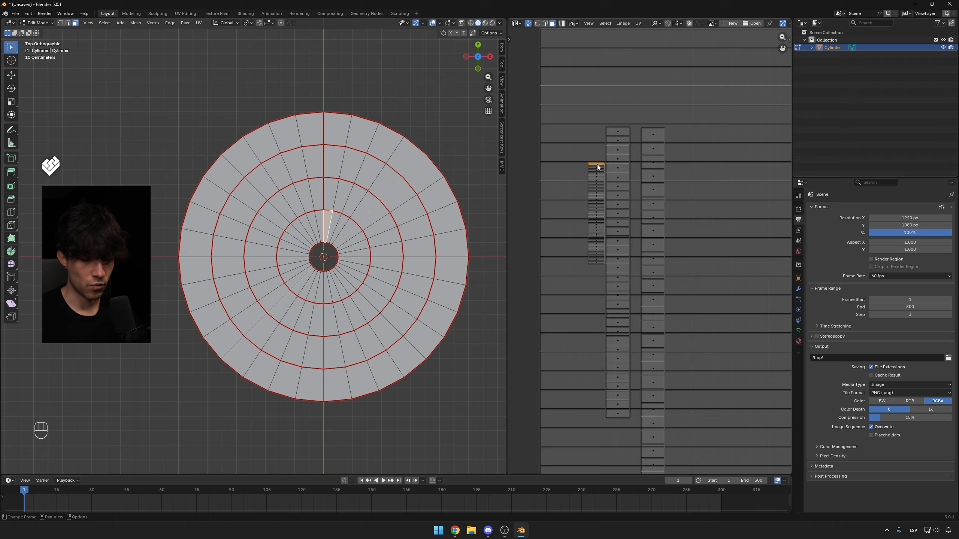
pyautogui.press('l')
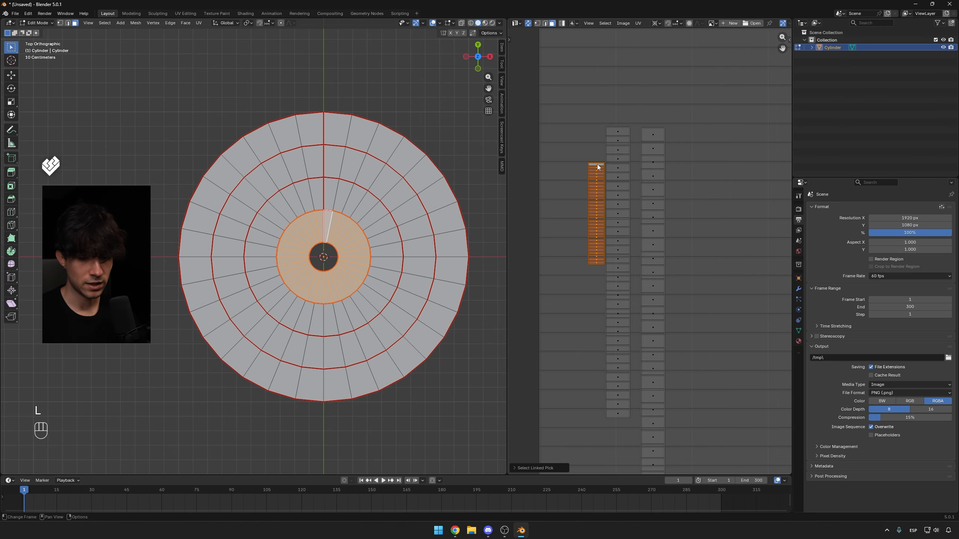
pyautogui.scroll(-5, 597, 165)
pyautogui.press('g')
pyautogui.click(570, 290)
pyautogui.press('s')
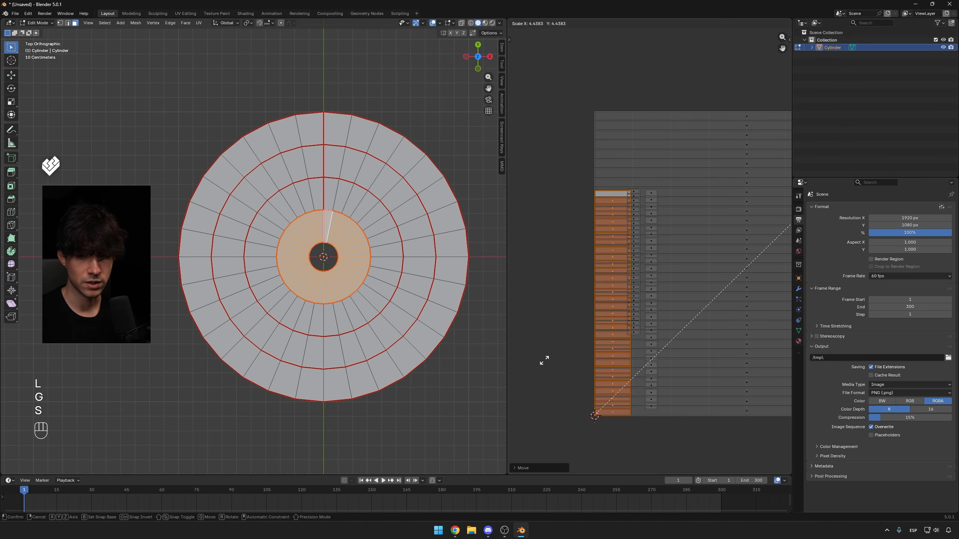
pyautogui.click(623, 200)
pyautogui.scroll(-4, 630, 197)
pyautogui.press('s')
pyautogui.press('x')
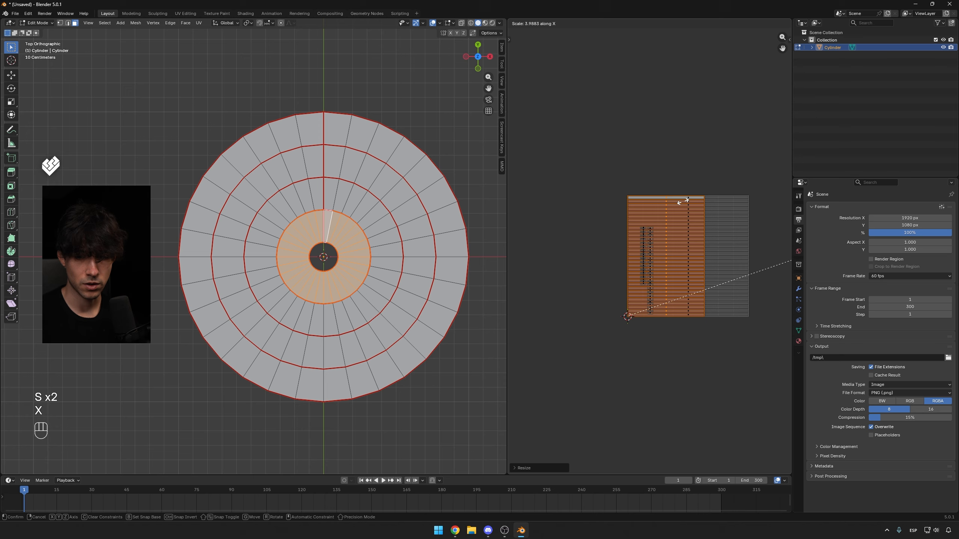
pyautogui.click(616, 146)
# Select the second ring's UV strip, move it to the corner, and scale it to fill the UV square.
pyautogui.scroll(5, 630, 226)
pyautogui.press('a')
pyautogui.press('a')
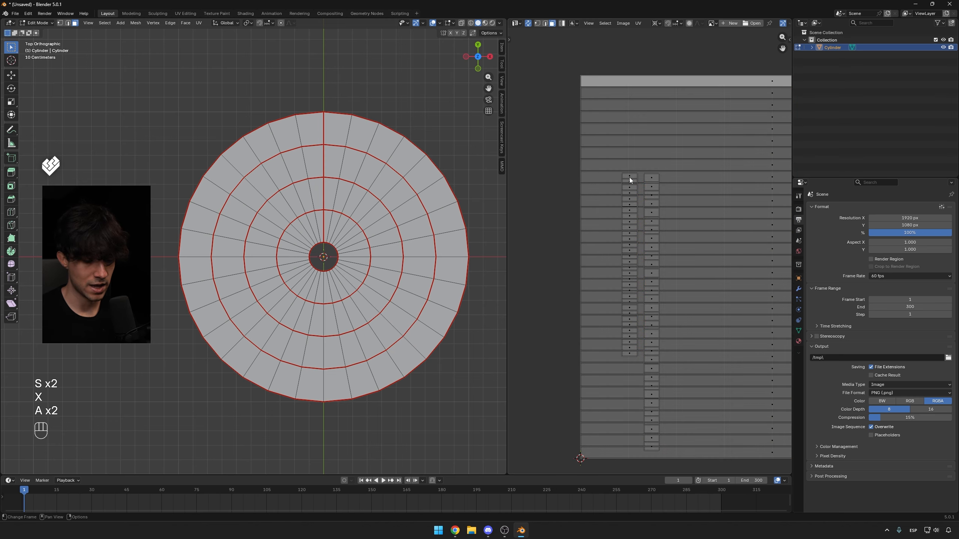
pyautogui.press('l')
pyautogui.scroll(-3, 629, 176)
pyautogui.press('g')
pyautogui.click(606, 228)
pyautogui.press('s')
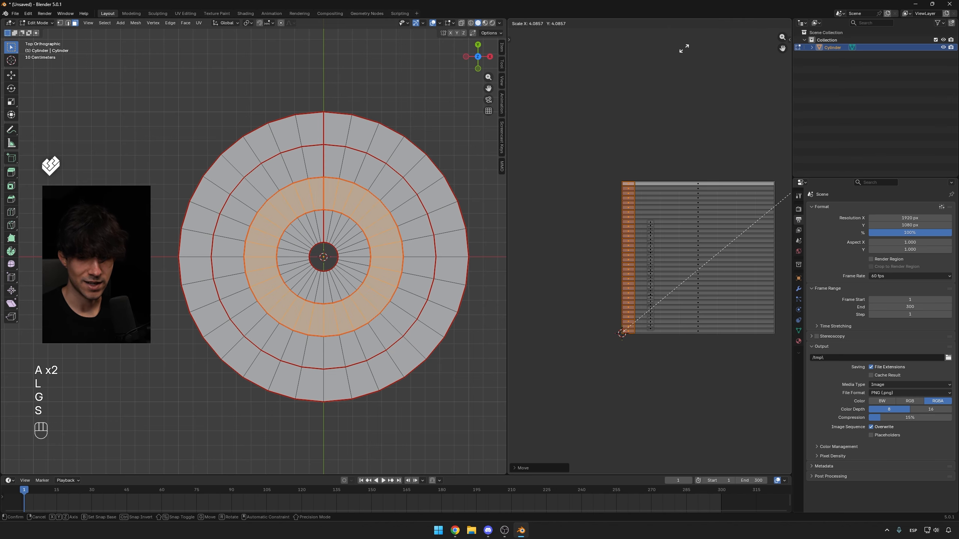
pyautogui.press('s')
pyautogui.press('x')
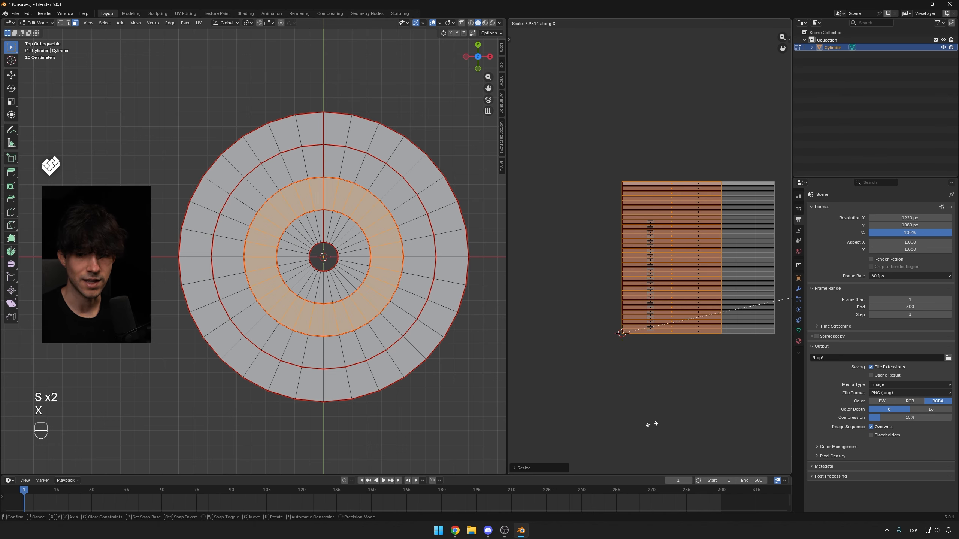
pyautogui.click(523, 233)
# Select the third ring's UV strip, move it to the corner, and scale it to fill the UV square.
pyautogui.scroll(2, 648, 252)
pyautogui.click(650, 205)
pyautogui.press('l')
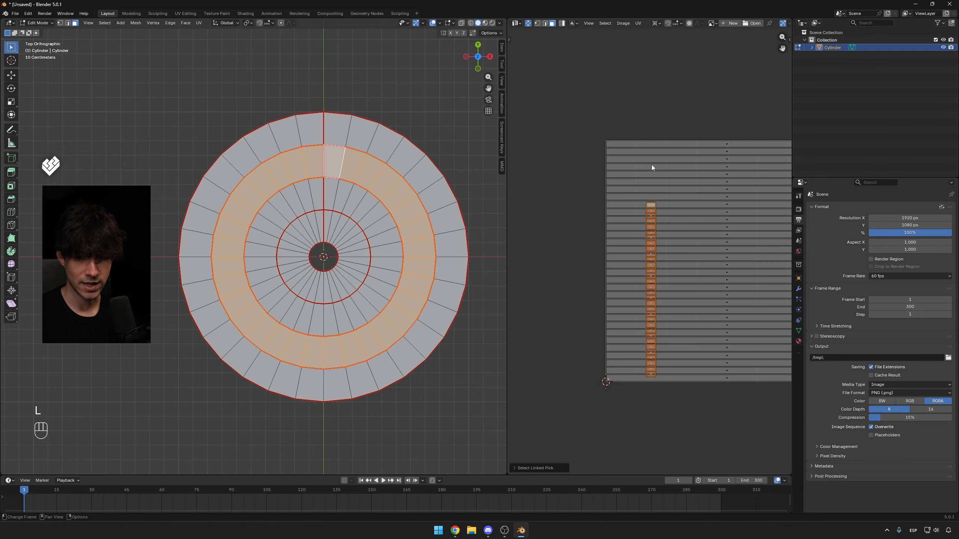
pyautogui.press('g')
pyautogui.press('h')
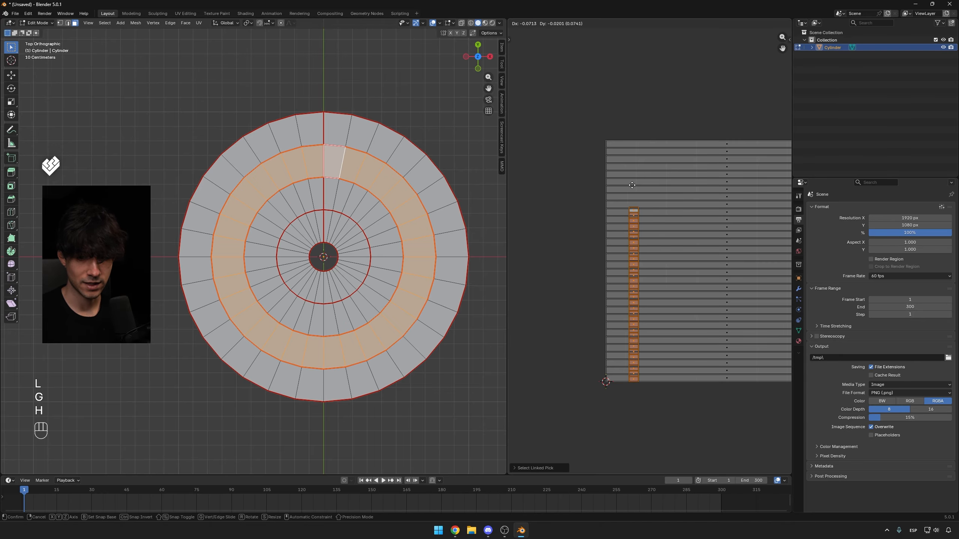
pyautogui.click(611, 171)
pyautogui.press('s')
pyautogui.click(544, 128)
pyautogui.press('s')
pyautogui.press('x')
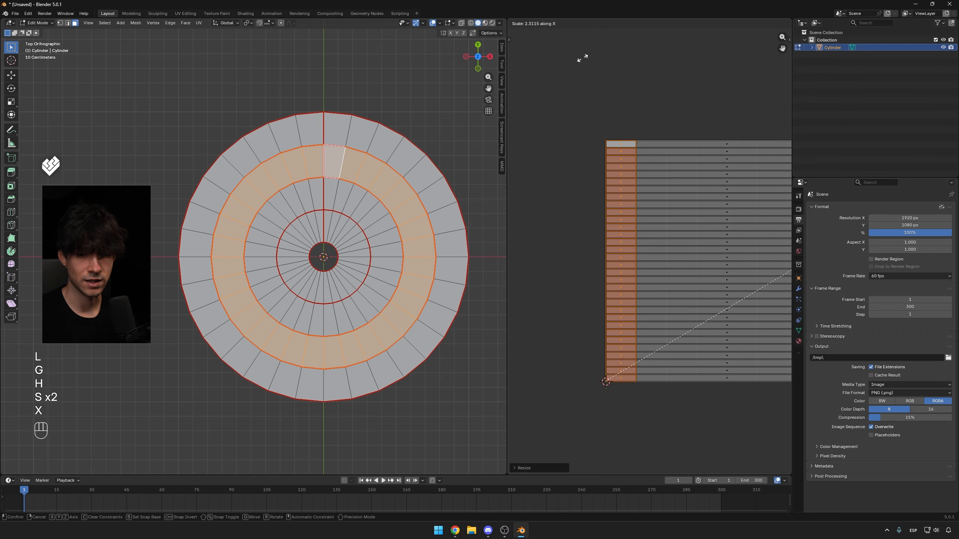
pyautogui.keyDown('shift'); pyautogui.moveTo(637, 261); pyautogui.dragTo(581, 268, button='middle'); pyautogui.keyUp('shift')
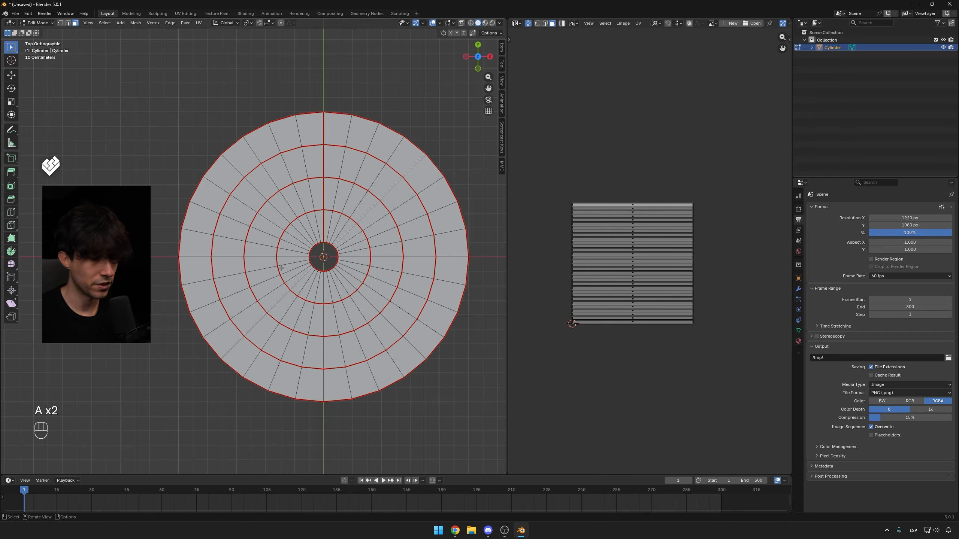
pyautogui.scroll(2, 644, 217)
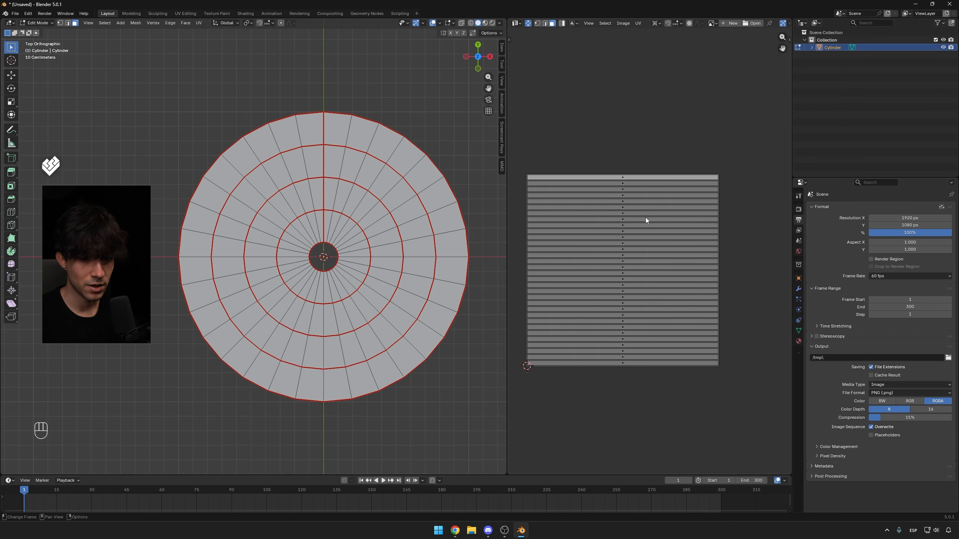
pyautogui.keyDown('shift'); pyautogui.moveTo(611, 226); pyautogui.dragTo(636, 219, button='middle'); pyautogui.keyUp('shift')
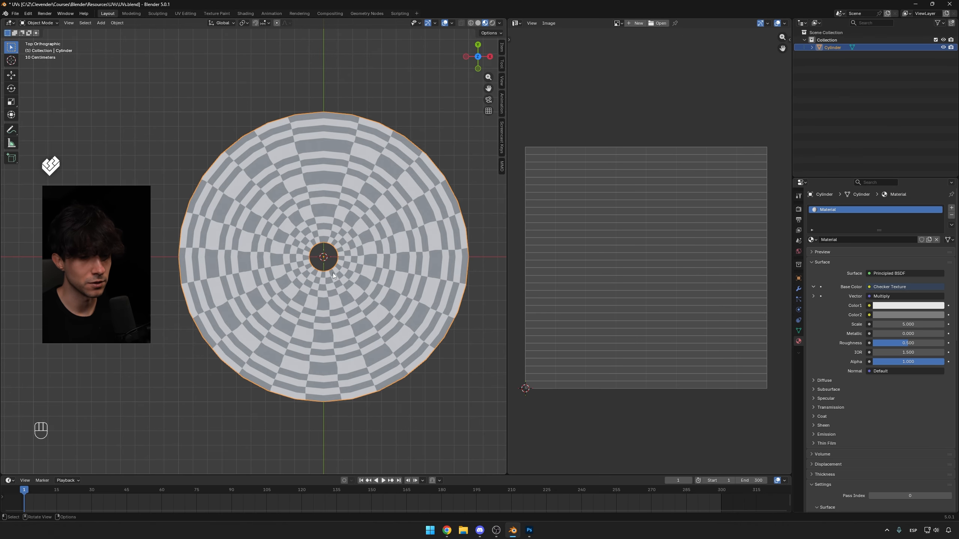
# Enter Edit Mode and examine the checker texture on the disc against the stacked UV strips.
pyautogui.scroll(2, 332, 273)
pyautogui.press('Tab')
pyautogui.press('a')
pyautogui.press('a')
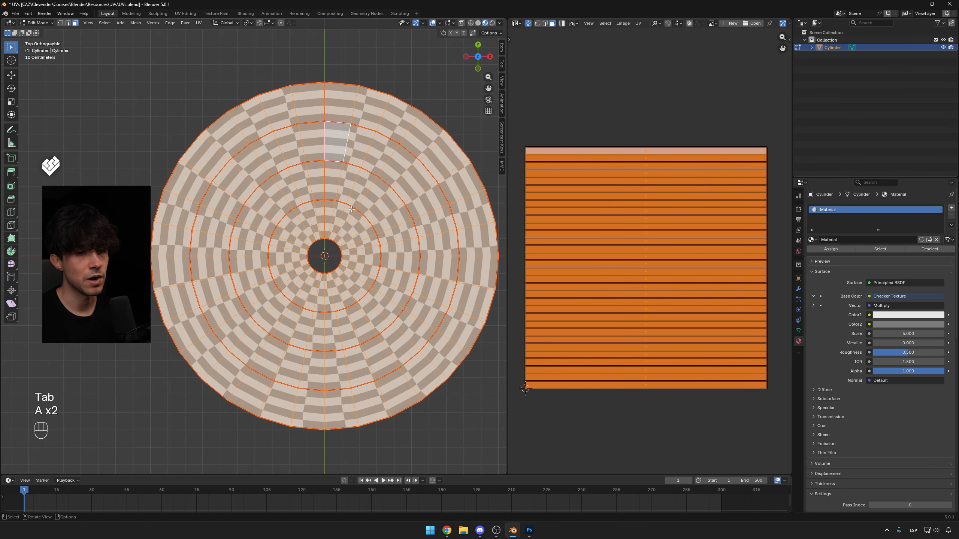
pyautogui.press('a')
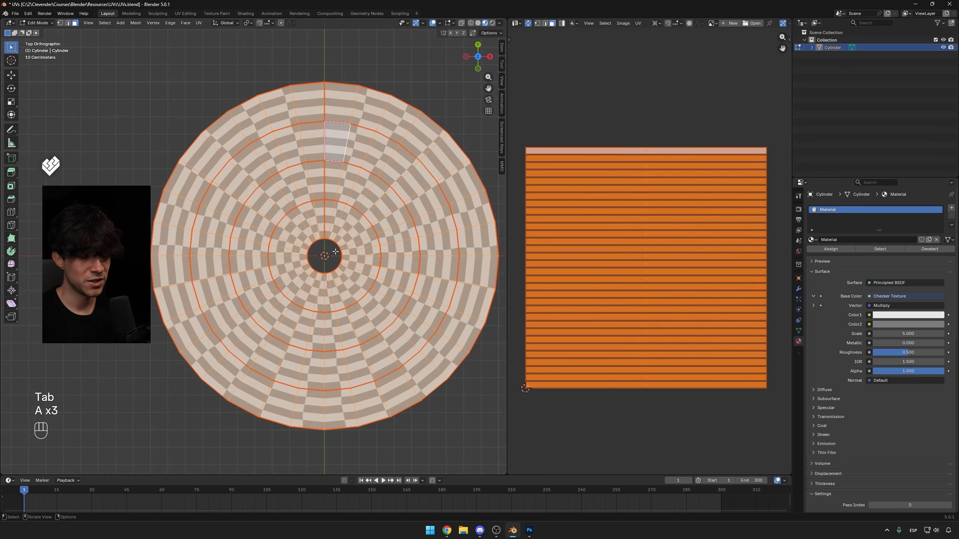
pyautogui.scroll(2, 289, 222)
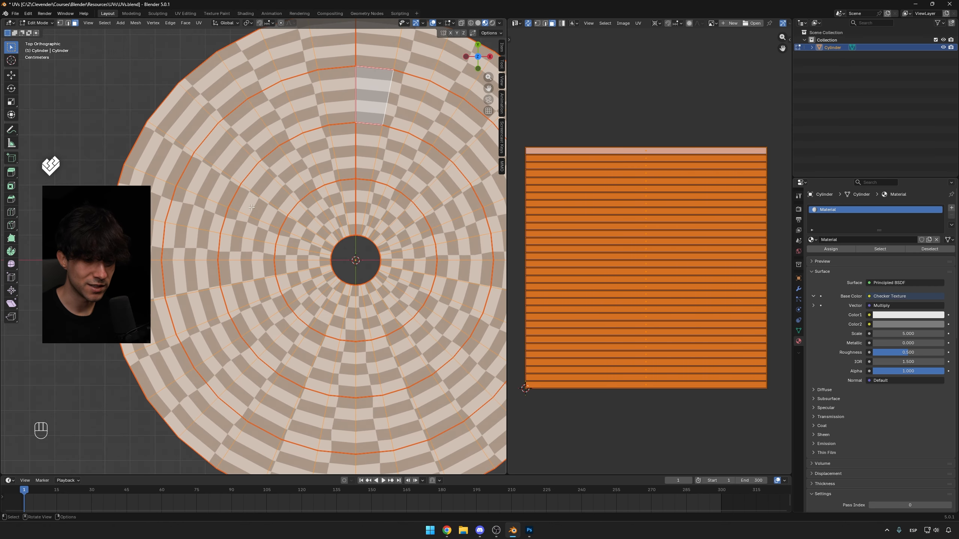
pyautogui.scroll(-3, 315, 214)
pyautogui.scroll(1, 366, 236)
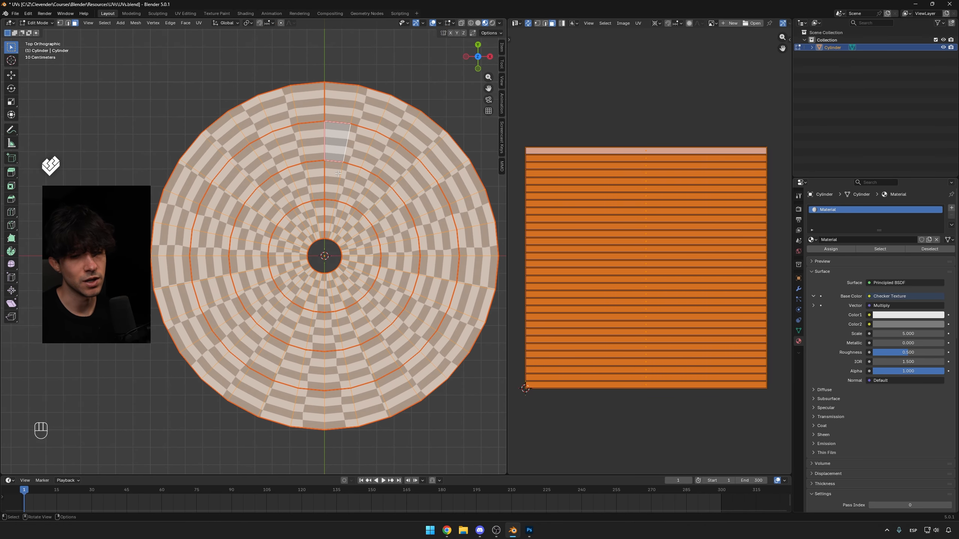
pyautogui.keyDown('shift'); pyautogui.moveTo(493, 224); pyautogui.dragTo(464, 224, button='middle'); pyautogui.keyUp('shift')
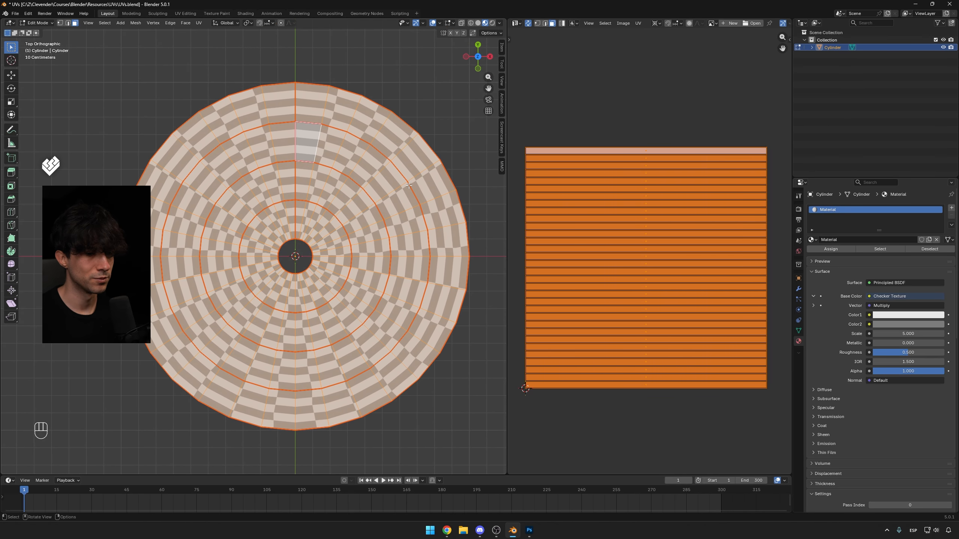
pyautogui.scroll(-1, 630, 178)
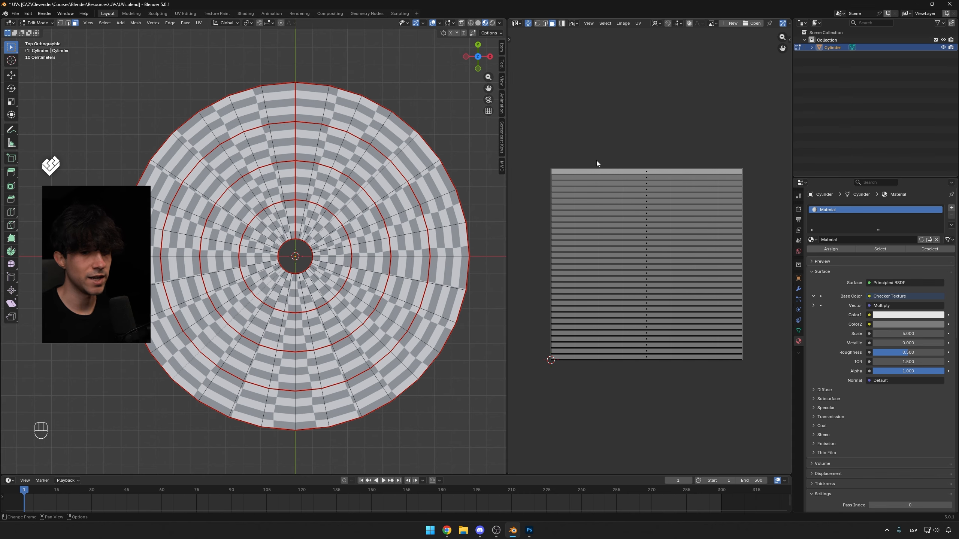
pyautogui.scroll(1, 605, 256)
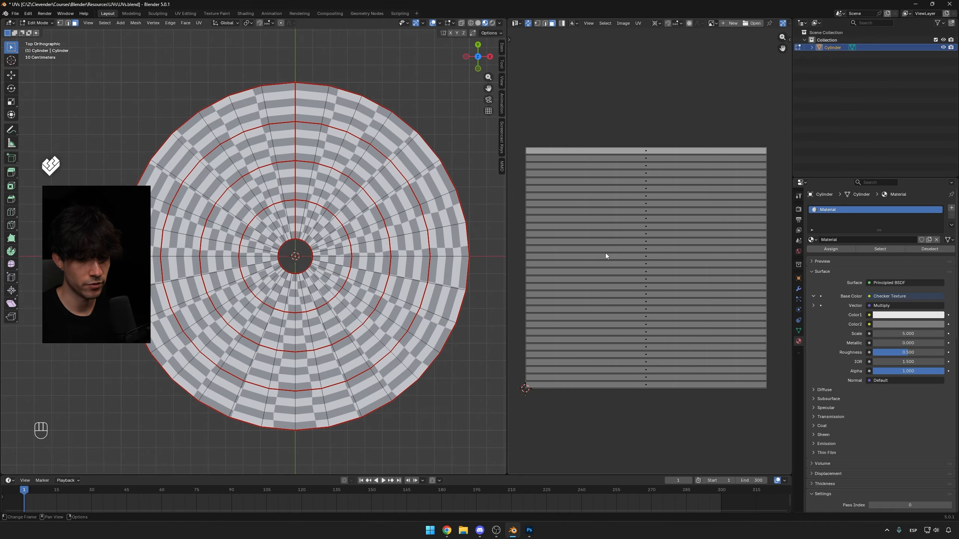
# Select all UV strips and scale them along X to 0.25 of their width.
pyautogui.press('a')
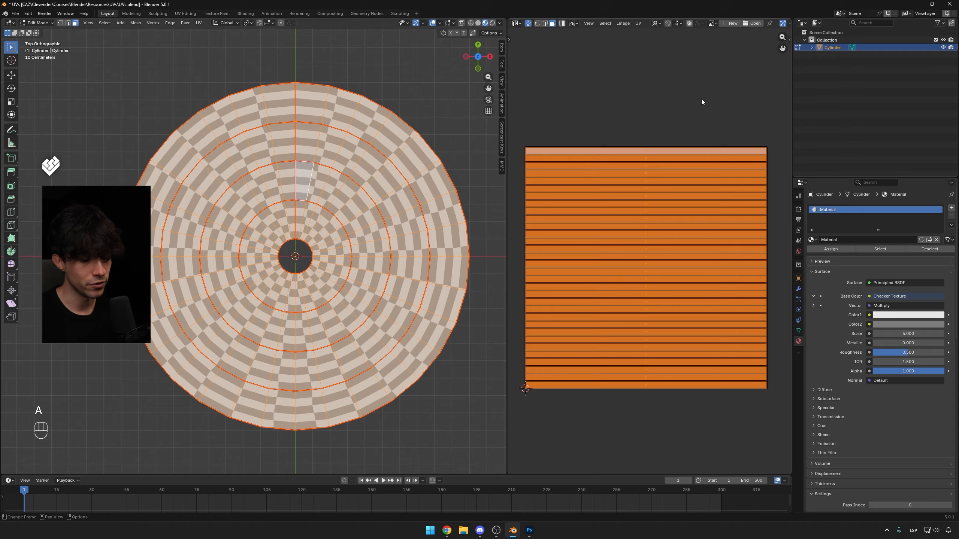
pyautogui.write('sx.25')
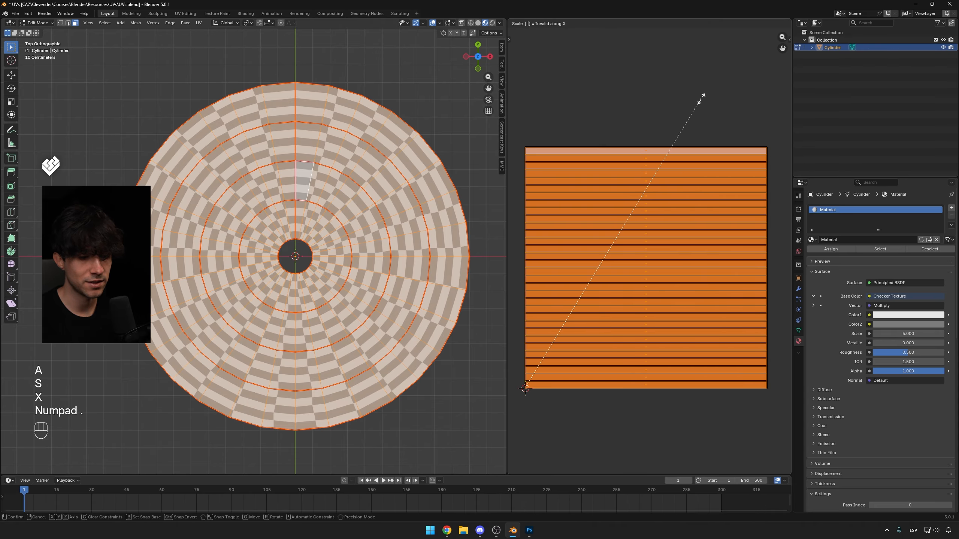
pyautogui.press('KP_Enter')
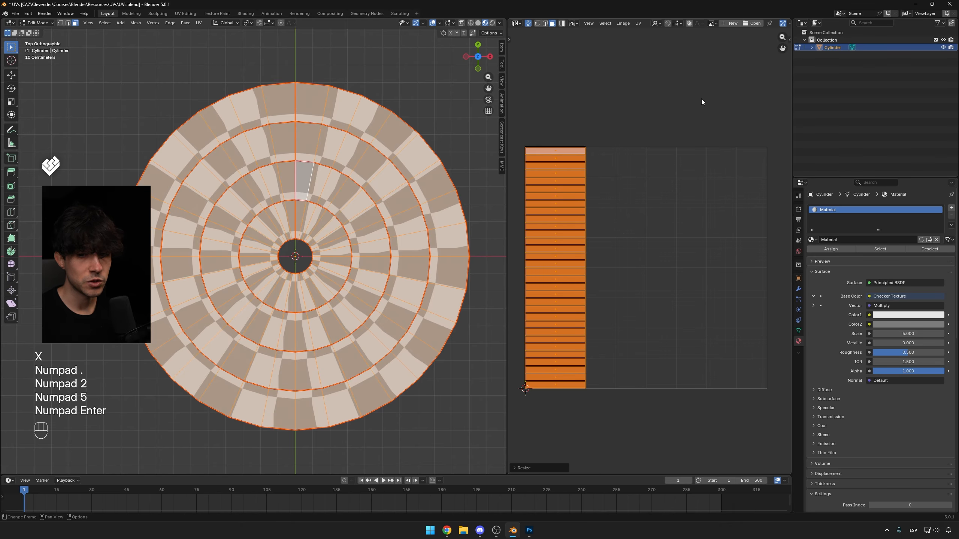
pyautogui.click(672, 134)
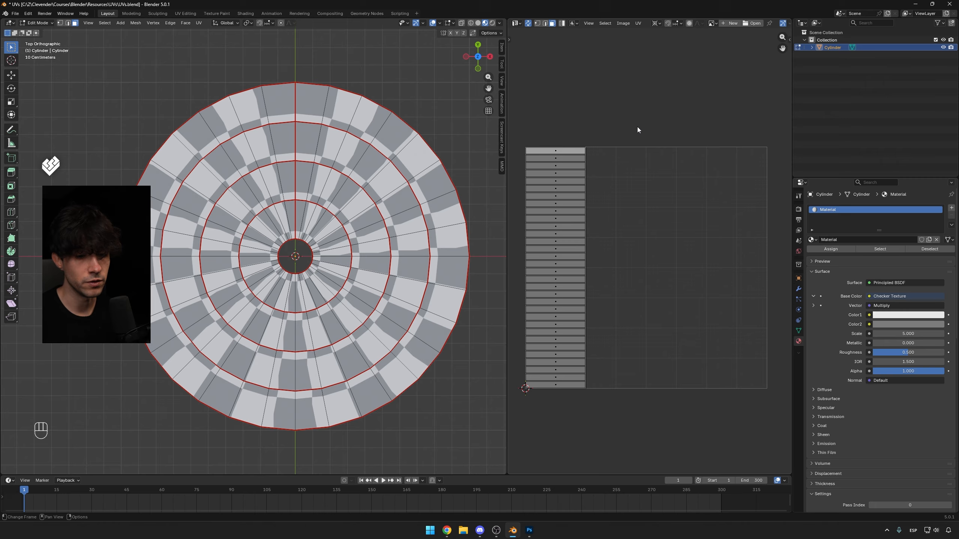
# Select the outer ring's UV strip and rotate it 90 degrees so it lies horizontally.
pyautogui.press('a')
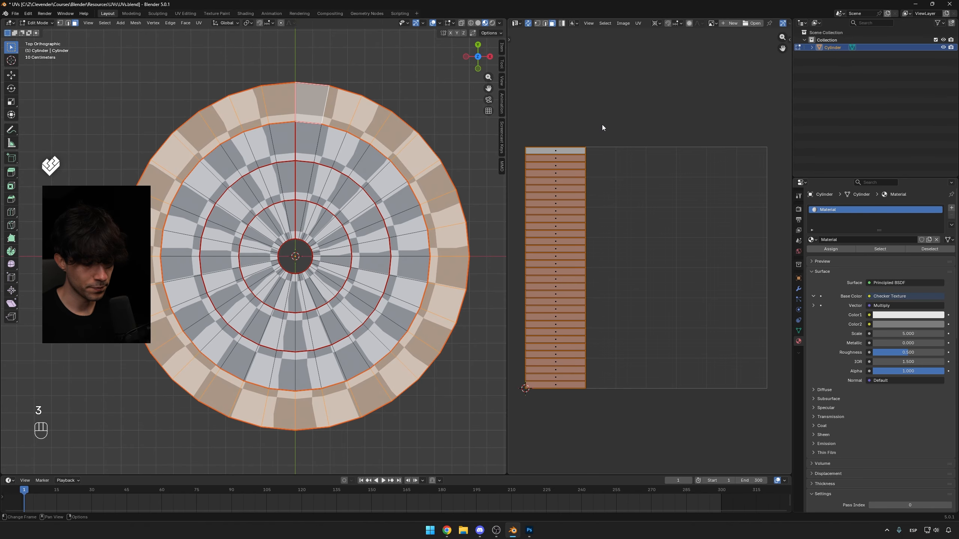
pyautogui.click(638, 23)
pyautogui.moveTo(602, 124); pyautogui.dragTo(697, 113, button='middle')
pyautogui.click(660, 63)
pyautogui.scroll(-1, 659, 122)
pyautogui.press('r')
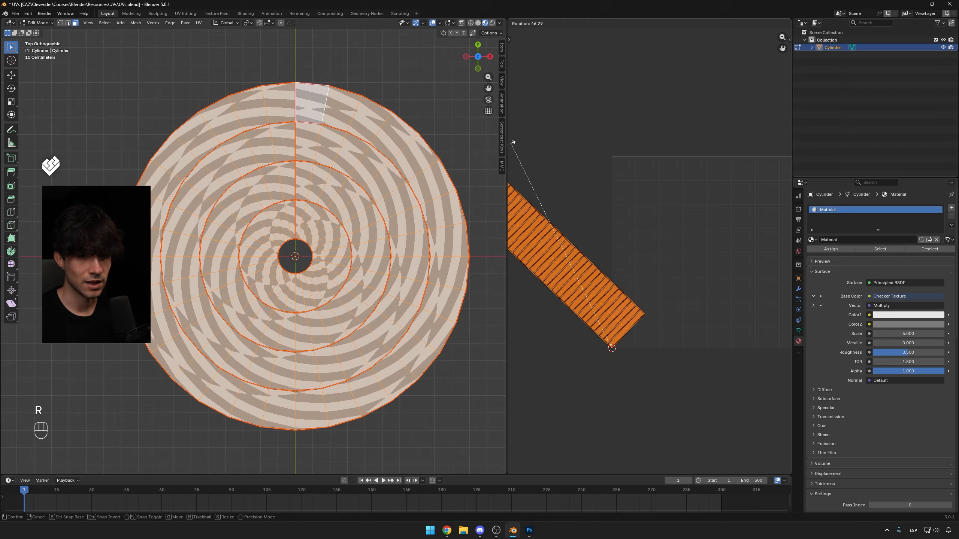
pyautogui.press('KP_9')
pyautogui.press('KP_0')
pyautogui.press('KP_Enter')
pyautogui.scroll(-1, 703, 98)
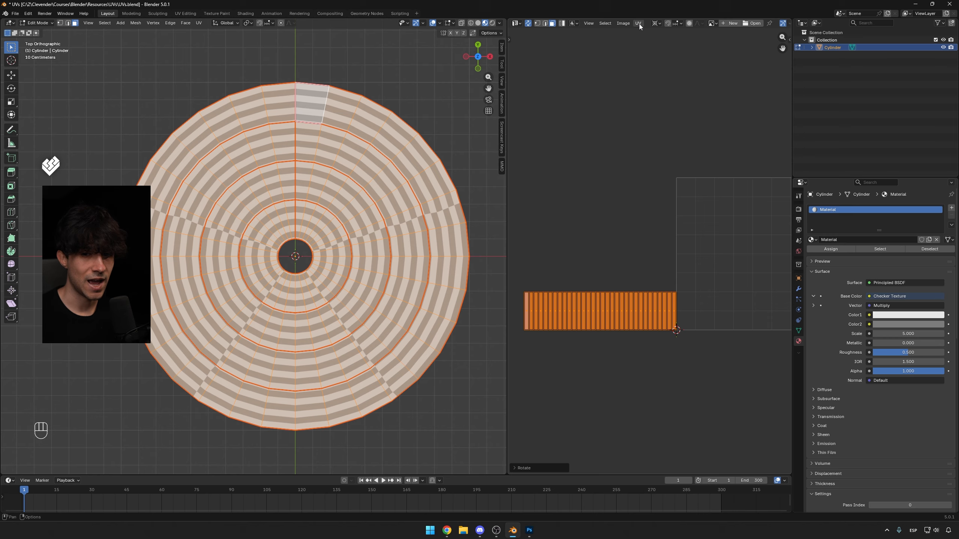
# Move the horizontal strip up along Y so it sits along the top edge of the UV square.
pyautogui.click(637, 23)
pyautogui.click(652, 63)
pyautogui.keyDown('shift'); pyautogui.moveTo(652, 75); pyautogui.dragTo(667, 125, button='middle'); pyautogui.keyUp('shift')
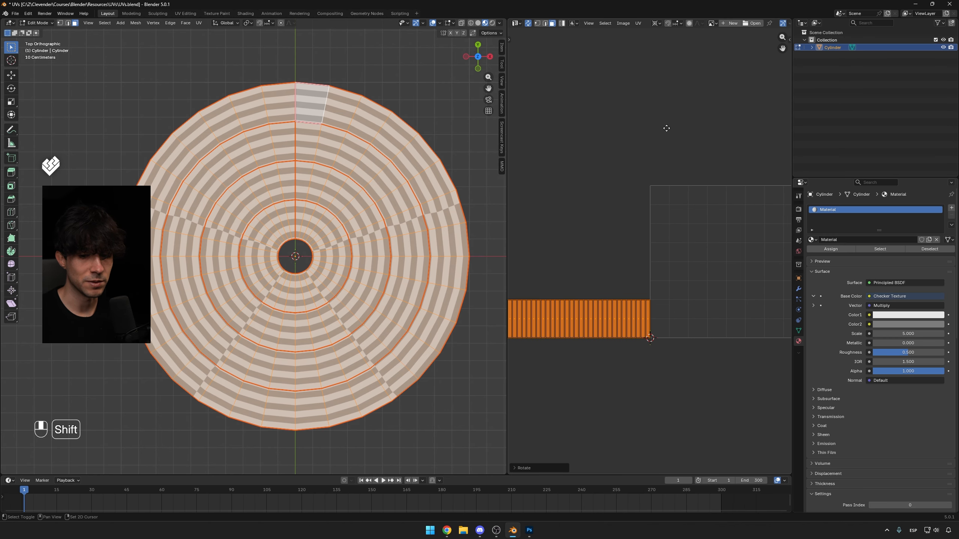
pyautogui.press('g')
pyautogui.click(662, 184)
pyautogui.keyDown('shift'); pyautogui.moveTo(659, 171); pyautogui.dragTo(575, 175, button='middle'); pyautogui.keyUp('shift')
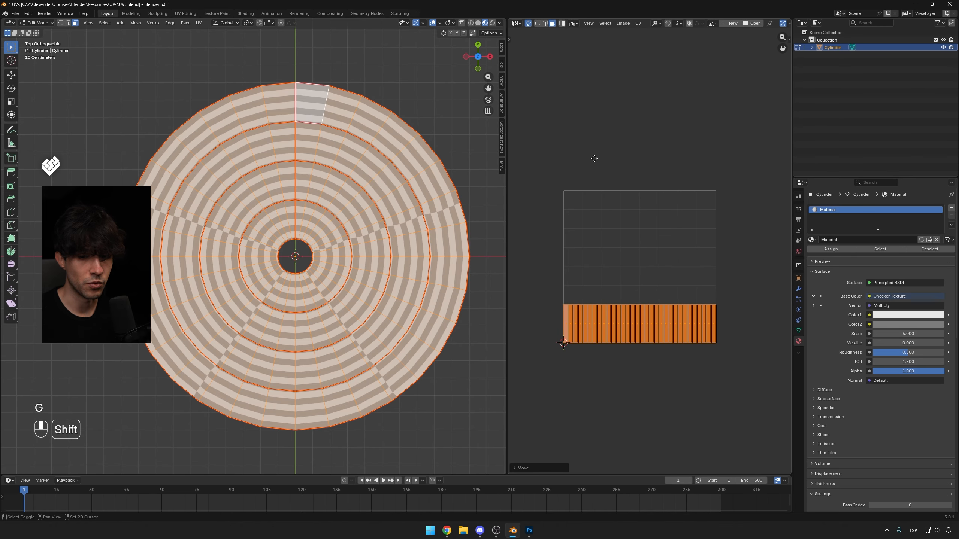
pyautogui.press('g')
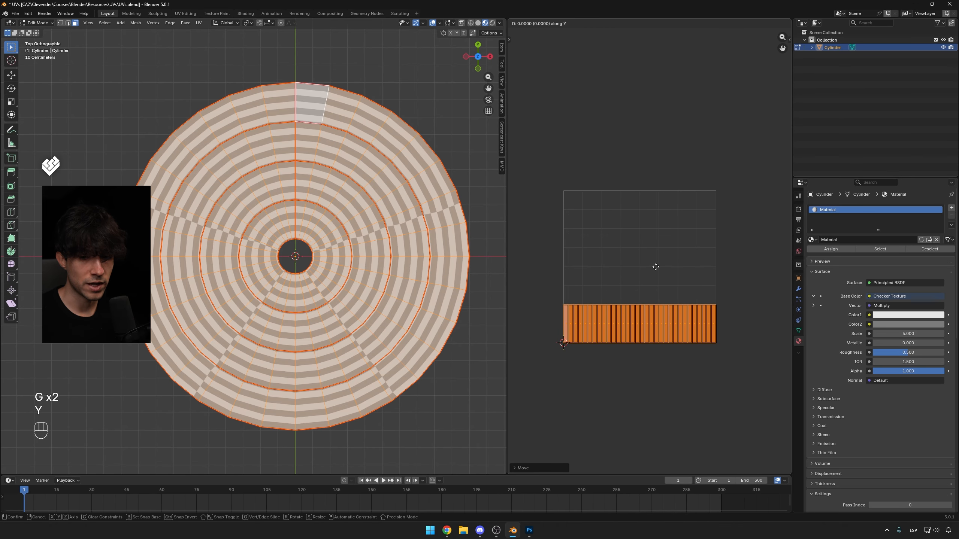
pyautogui.press('y')
pyautogui.click(635, 129)
pyautogui.scroll(1, 636, 129)
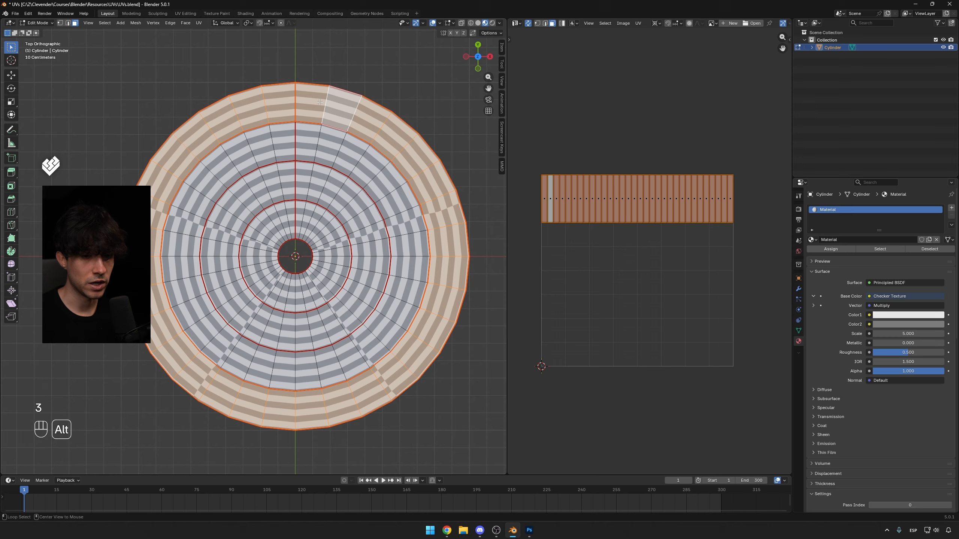
# Select the second ring from the outside and move its UV strip down 0.25 along Y beneath the first.
pyautogui.click(330, 85)
pyautogui.keyDown('alt'); pyautogui.click(332, 84); pyautogui.keyUp('alt')
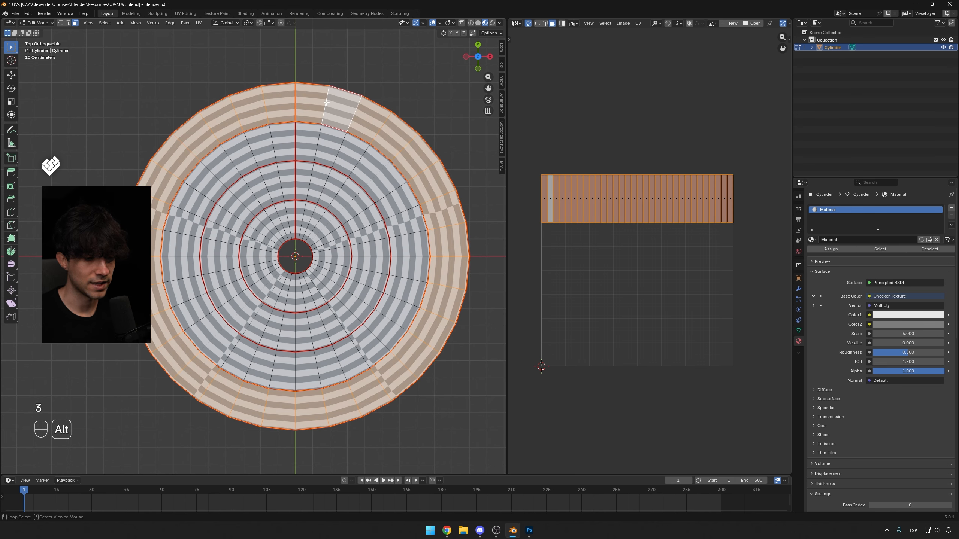
pyautogui.keyDown('alt'); pyautogui.click(324, 102); pyautogui.keyUp('alt')
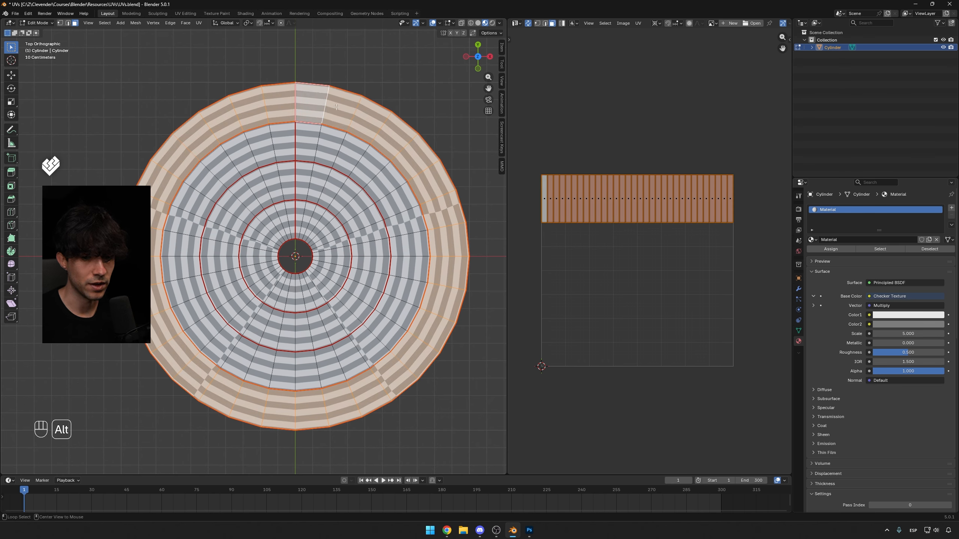
pyautogui.keyDown('alt'); pyautogui.click(316, 145); pyautogui.keyUp('alt')
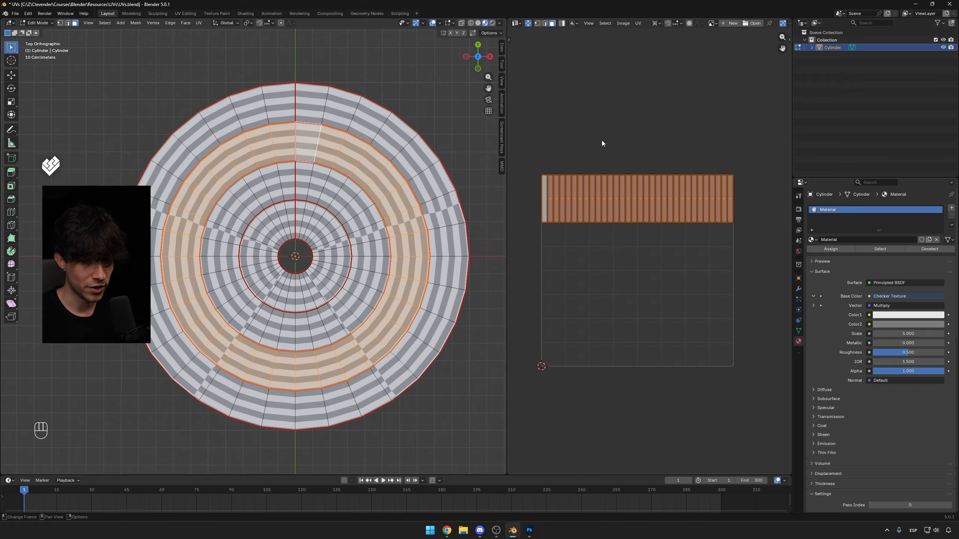
pyautogui.press('g')
pyautogui.press('y')
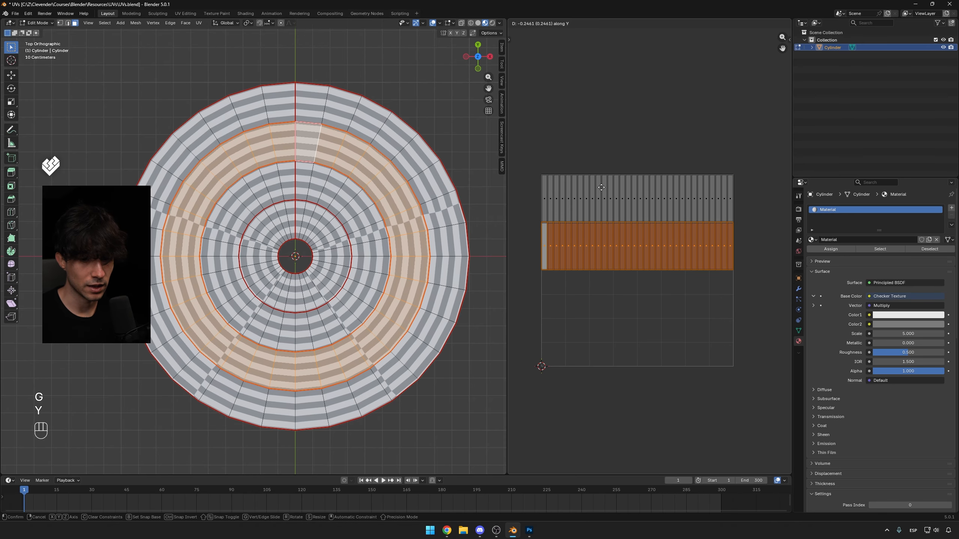
pyautogui.press('KP_Subtract')
pyautogui.press('KP_Decimal')
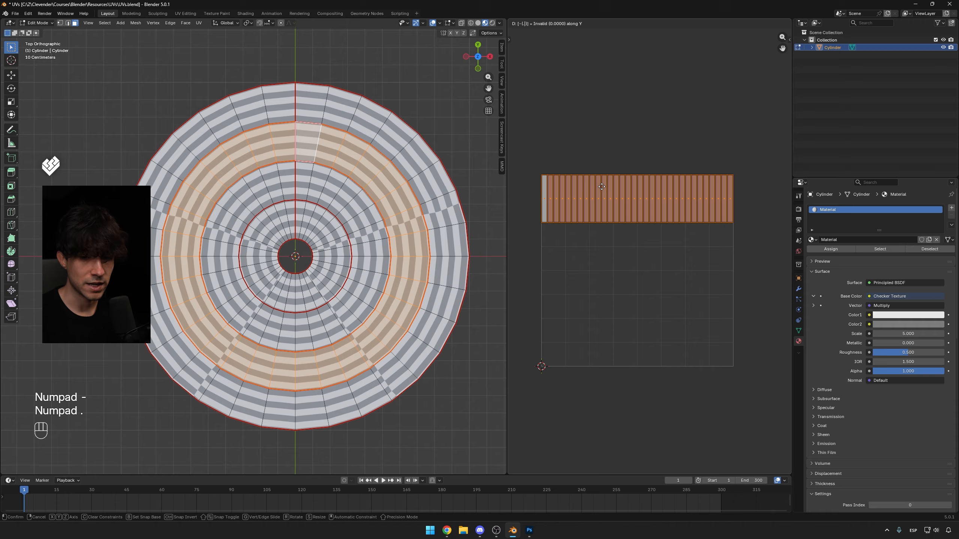
pyautogui.press('KP_2')
pyautogui.press('KP_5')
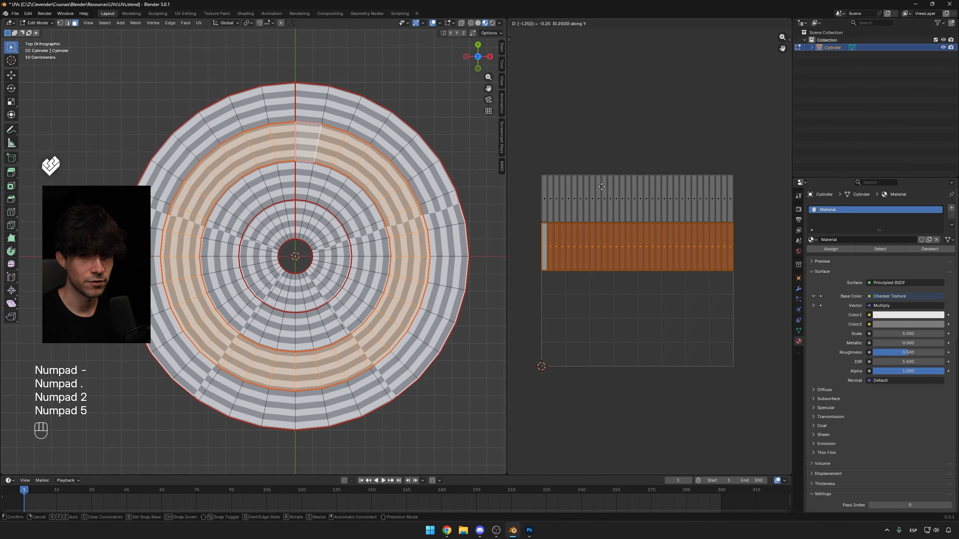
pyautogui.press('KP_Enter')
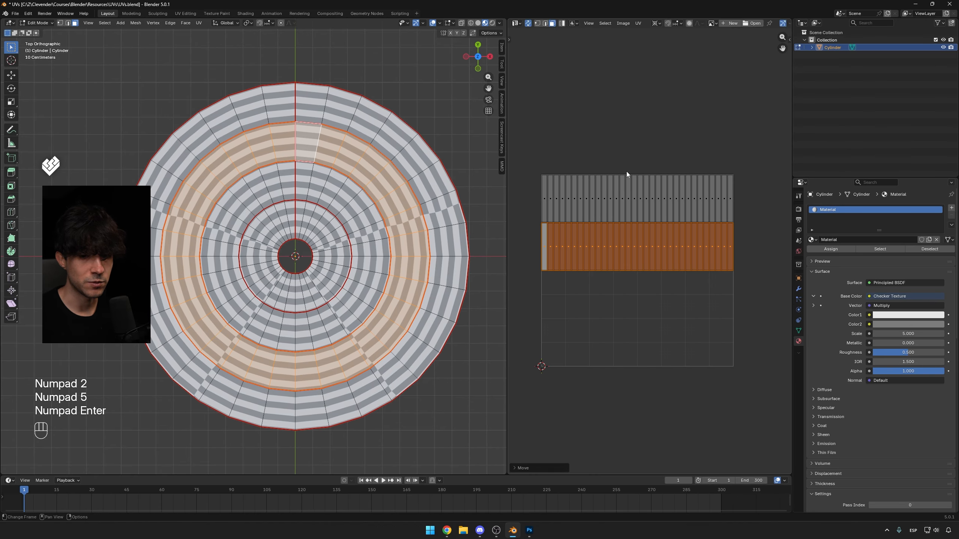
# Move the third ring's UV strip down 0.5 along Y into the next row.
pyautogui.hotkey('ctrl', 'z')
pyautogui.write('gy')
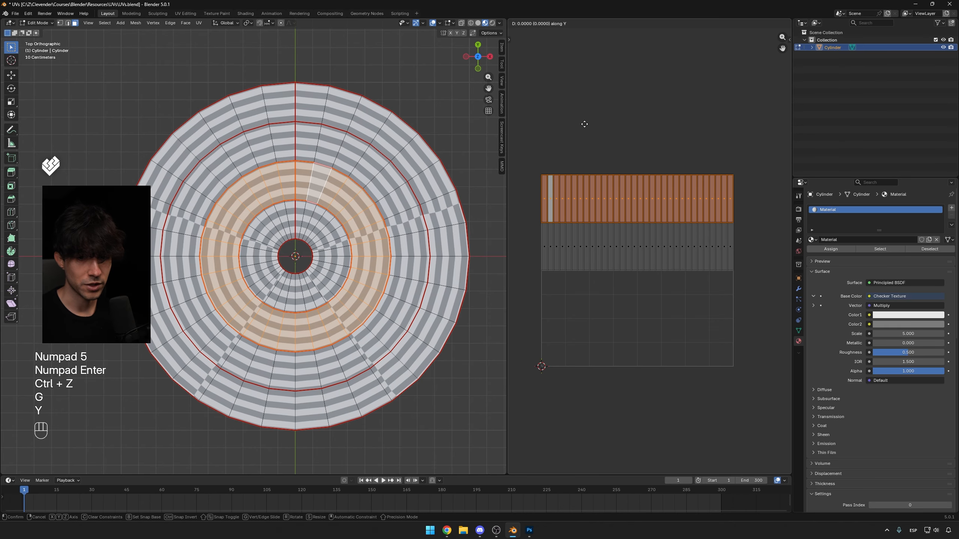
pyautogui.write('-.5')
pyautogui.press('KP_Enter')
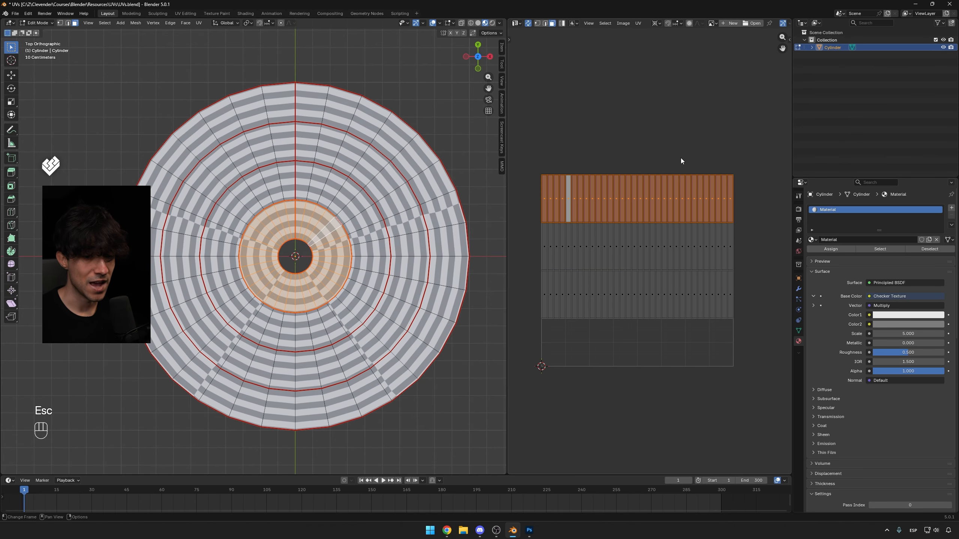
# Move the innermost ring's UV strip down 0.75 along Y into the bottom row.
pyautogui.write('gy')
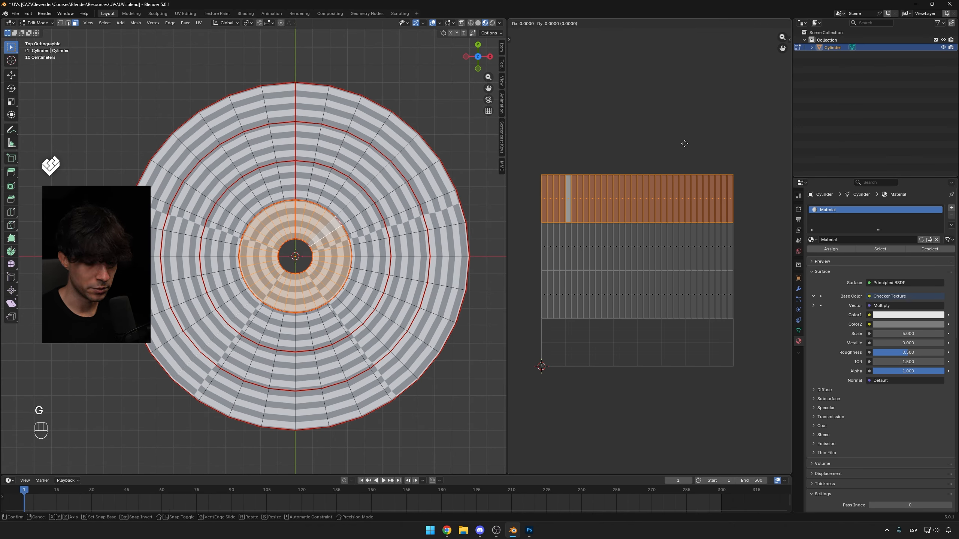
pyautogui.write('-.75')
pyautogui.press('KP_Enter')
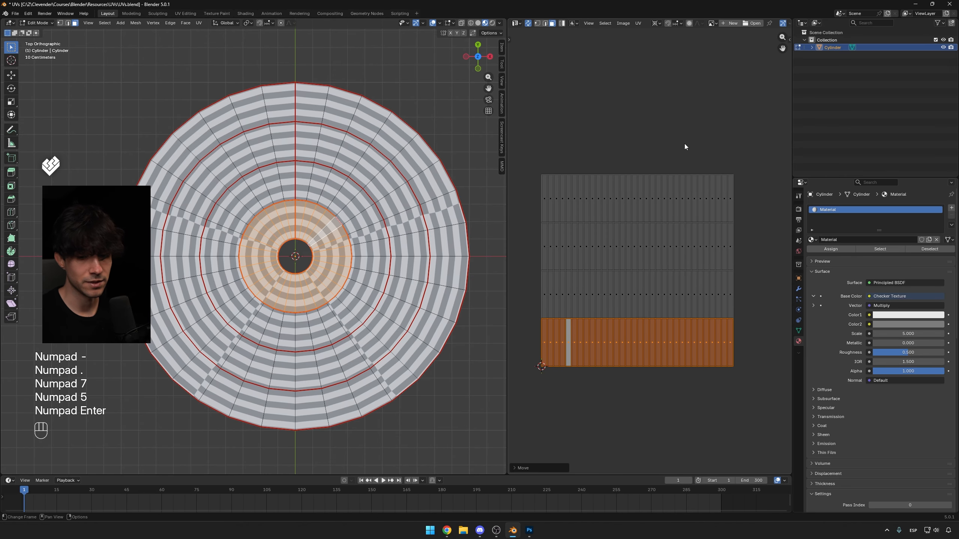
# Select individual disc faces one at a time to check where each lands in the UV layout.
pyautogui.press('g')
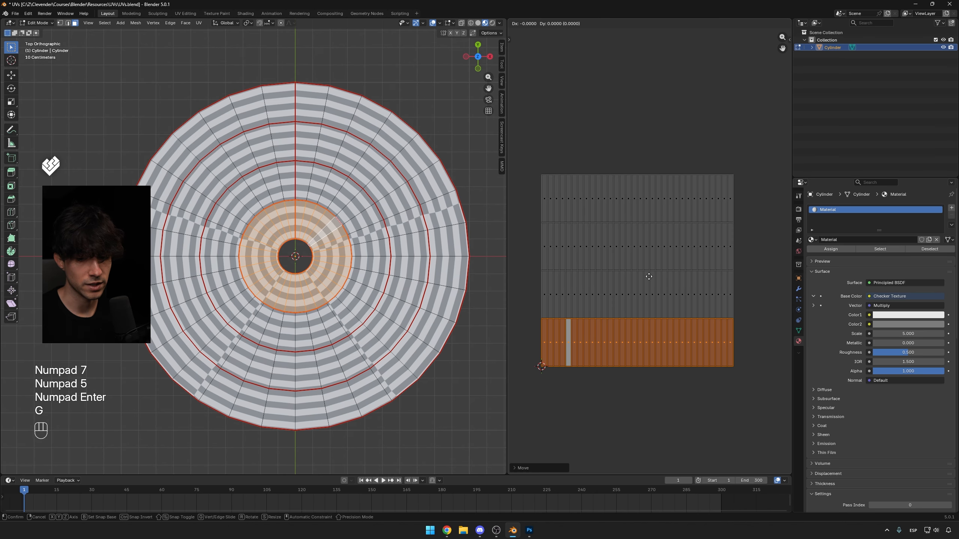
pyautogui.press('Tab')
pyautogui.press('a')
pyautogui.click(377, 183)
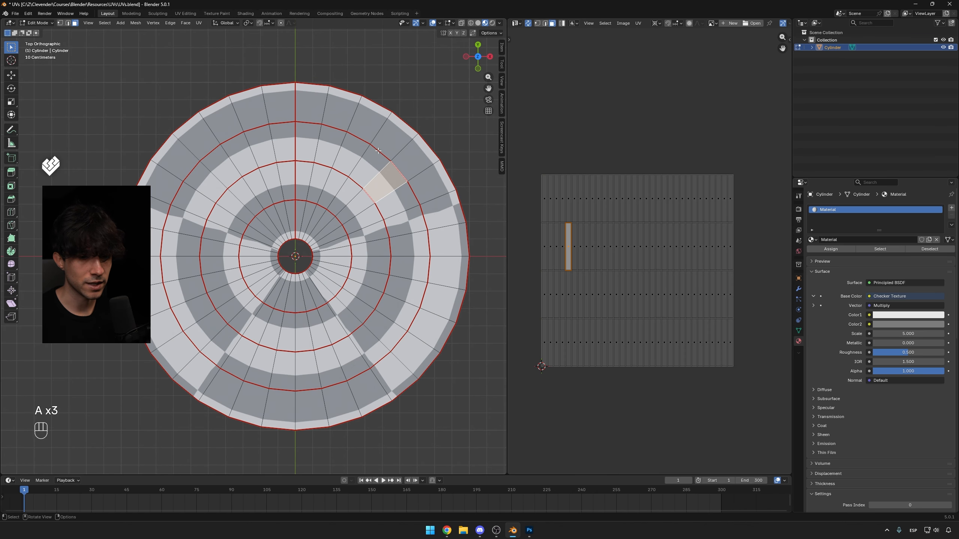
pyautogui.click(366, 124)
pyautogui.click(375, 161)
pyautogui.click(353, 207)
pyautogui.click(327, 233)
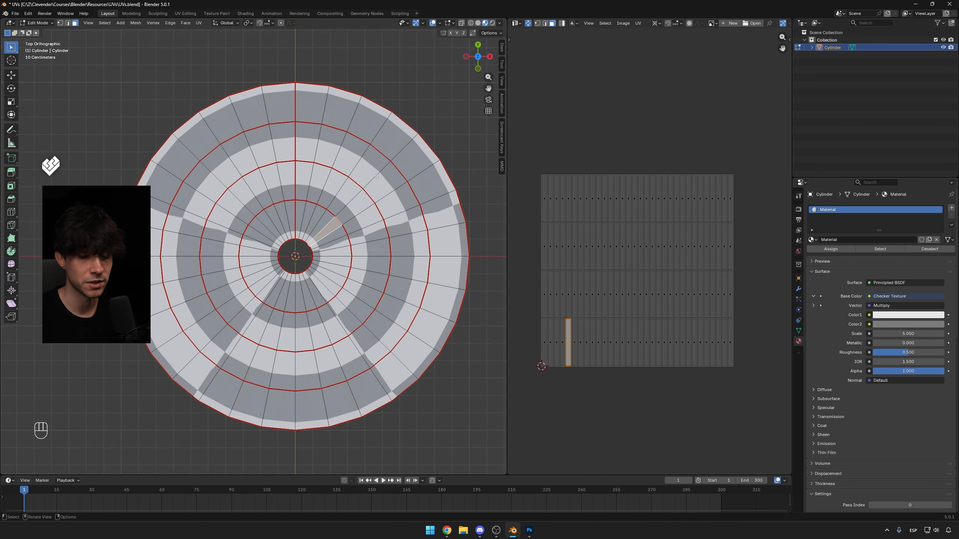
# Switch to Photoshop and create a new guide layout with 4 rows on the texture canvas.
pyautogui.hotkey('alt', 'Tab')
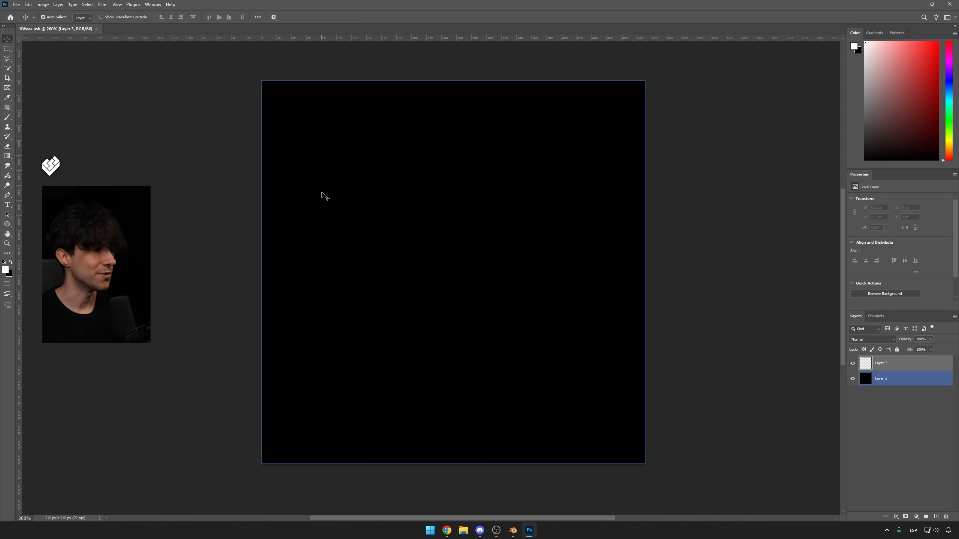
pyautogui.click(116, 4)
pyautogui.moveTo(152, 201)
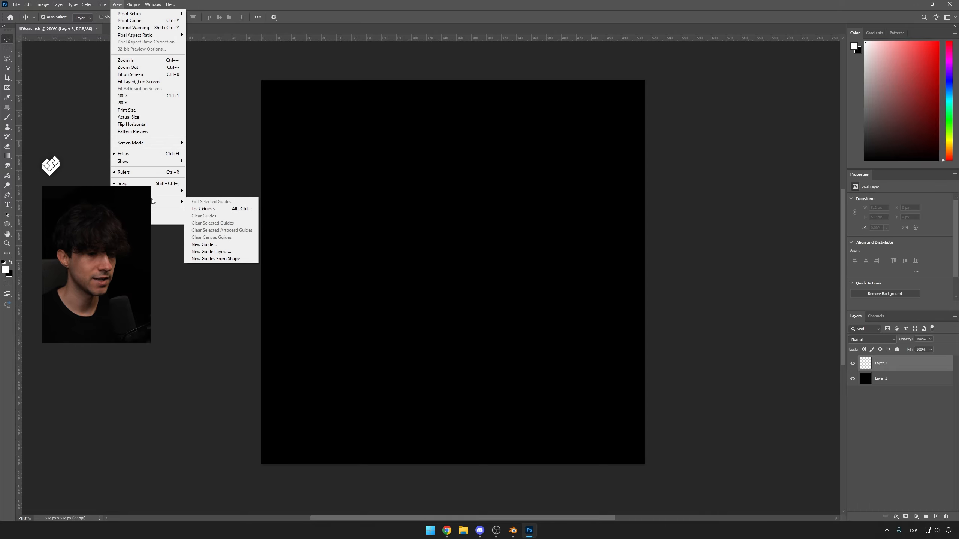
pyautogui.click(212, 251)
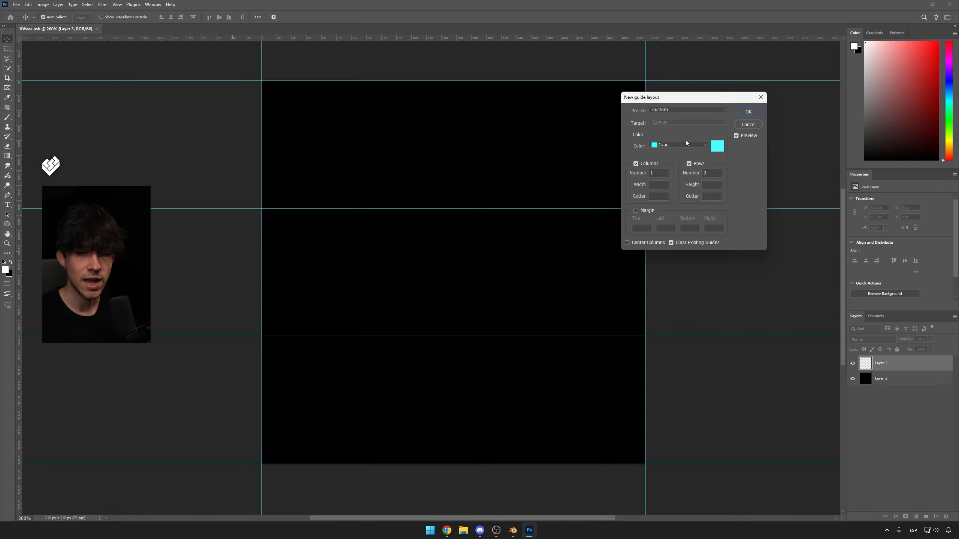
pyautogui.click(707, 173)
pyautogui.write('4')
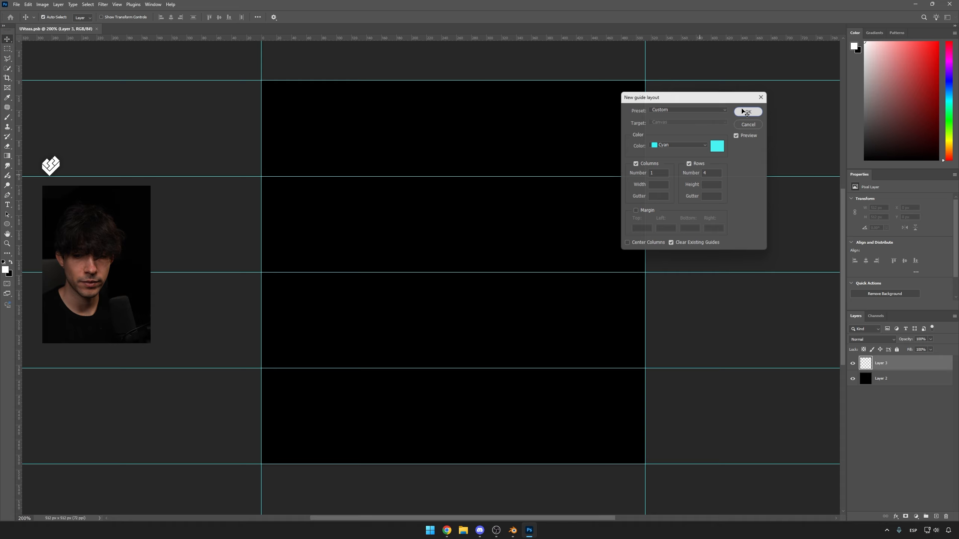
pyautogui.click(747, 111)
# Write the white text 'Lorem Ipsum Doloret Sit Amet' centred in the top guide row.
pyautogui.click(352, 224)
pyautogui.click(512, 531)
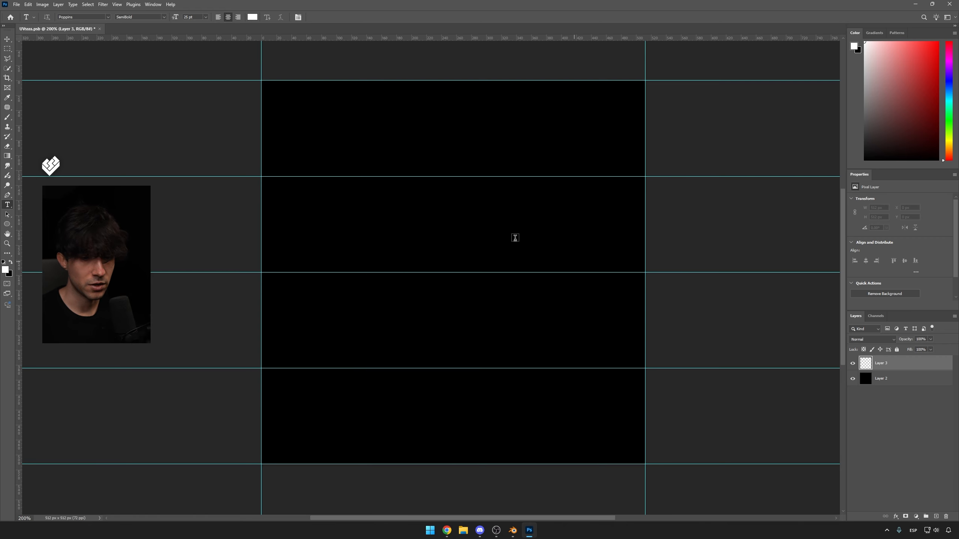
pyautogui.click(283, 143)
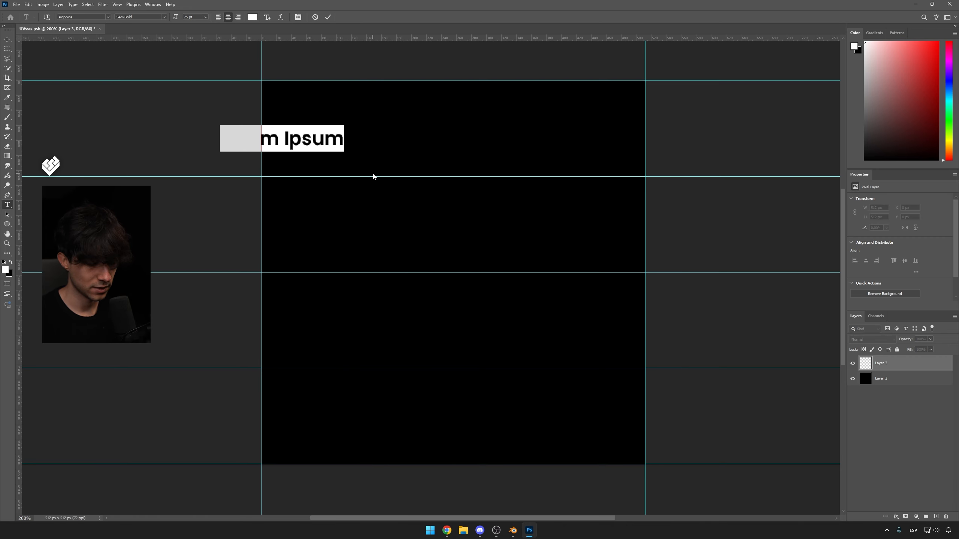
pyautogui.click(334, 138)
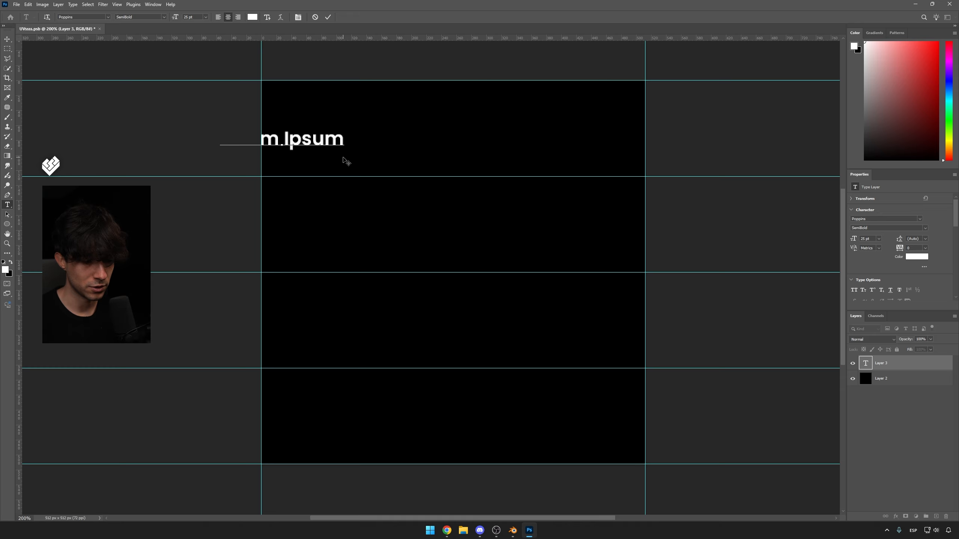
pyautogui.write('Doloret Sit Amet')
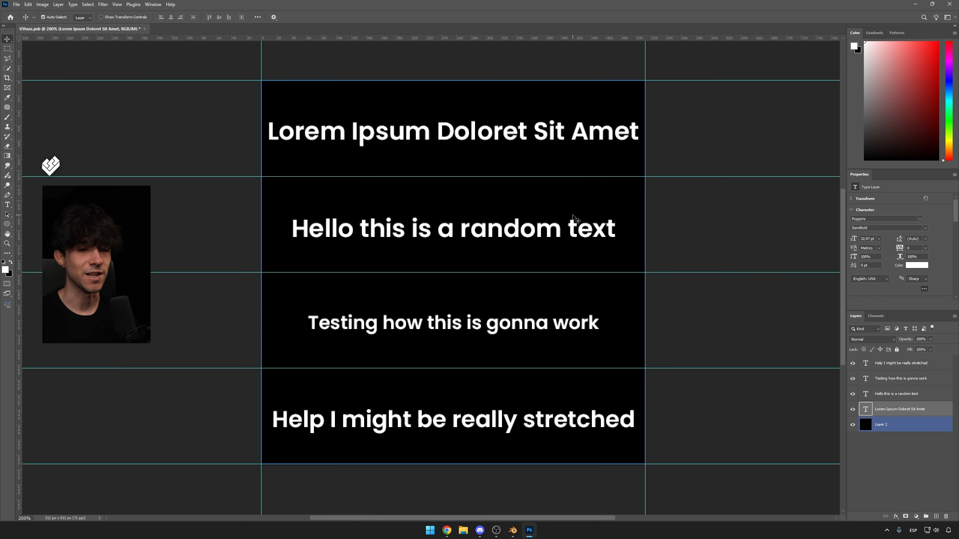
# Hook the exported text image texture into the material's Base Color and return to the Layout workspace.
pyautogui.moveTo(744, 393); pyautogui.dragTo(520, 421)
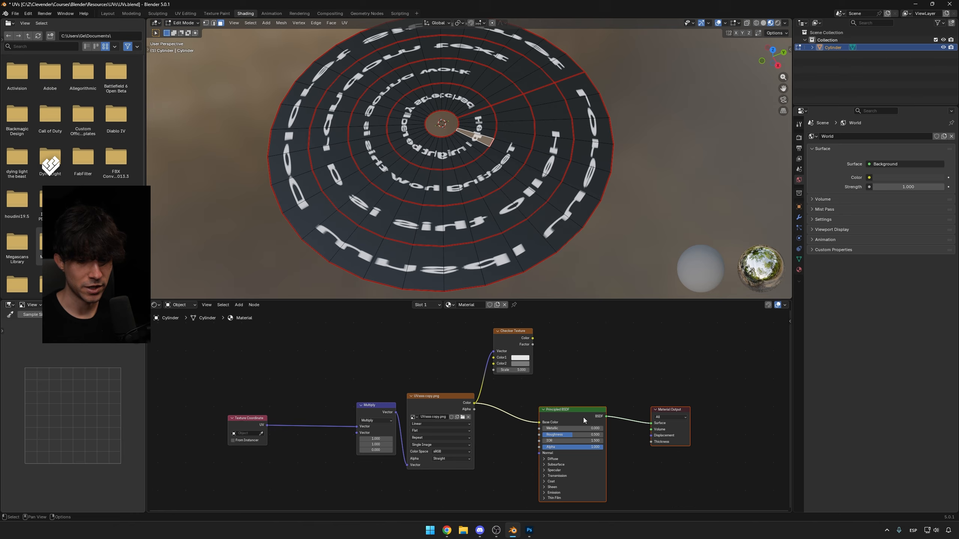
pyautogui.moveTo(582, 418); pyautogui.dragTo(551, 413)
pyautogui.click(547, 385)
pyautogui.click(108, 13)
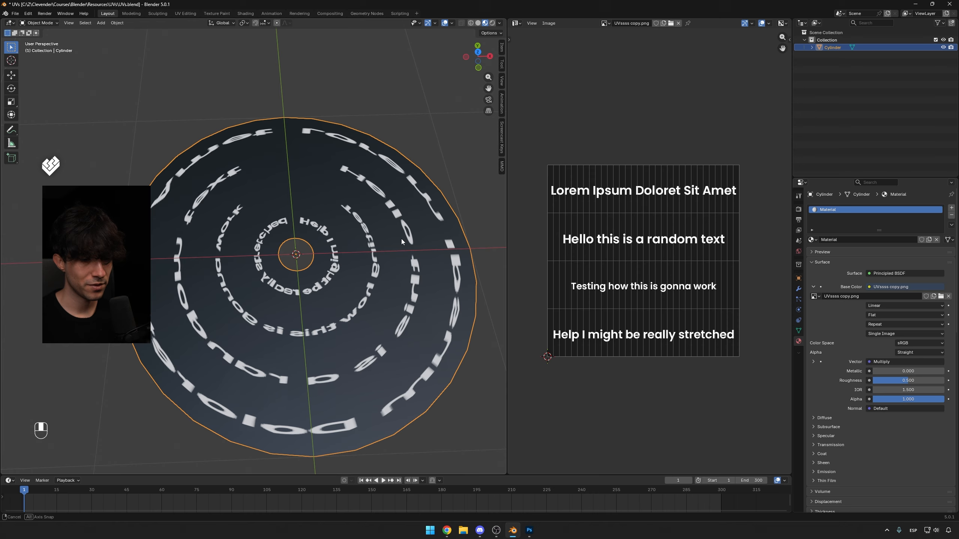
# Set the pivot to the 2D cursor and flip the top ring's UV strip vertically by scaling it -1 along Y.
pyautogui.moveTo(397, 271); pyautogui.dragTo(397, 284, button='middle')
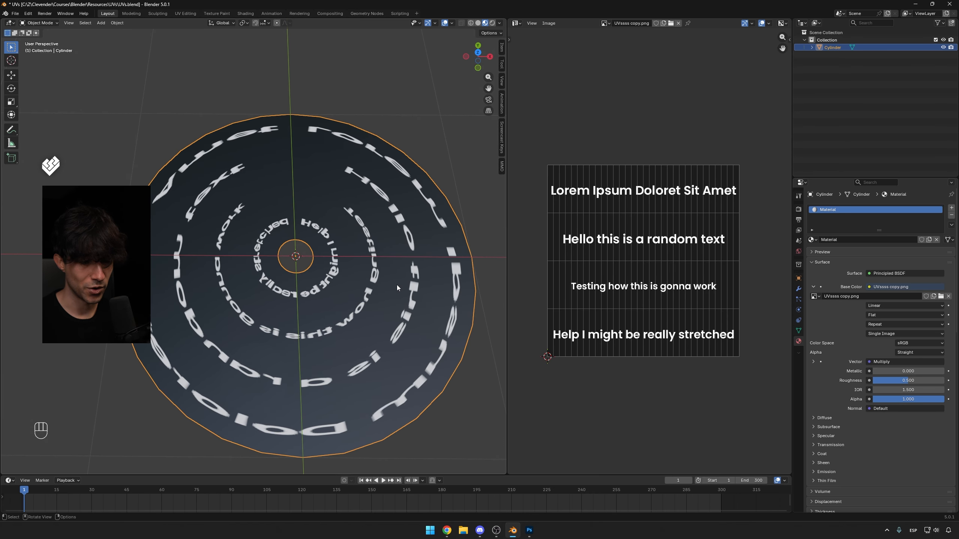
pyautogui.press('KP_7')
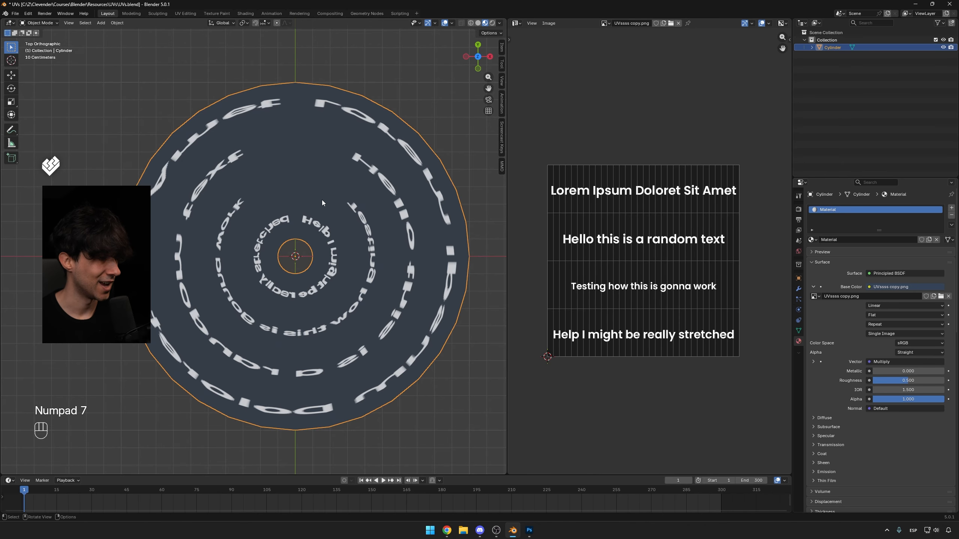
pyautogui.press('Tab')
pyautogui.click(655, 23)
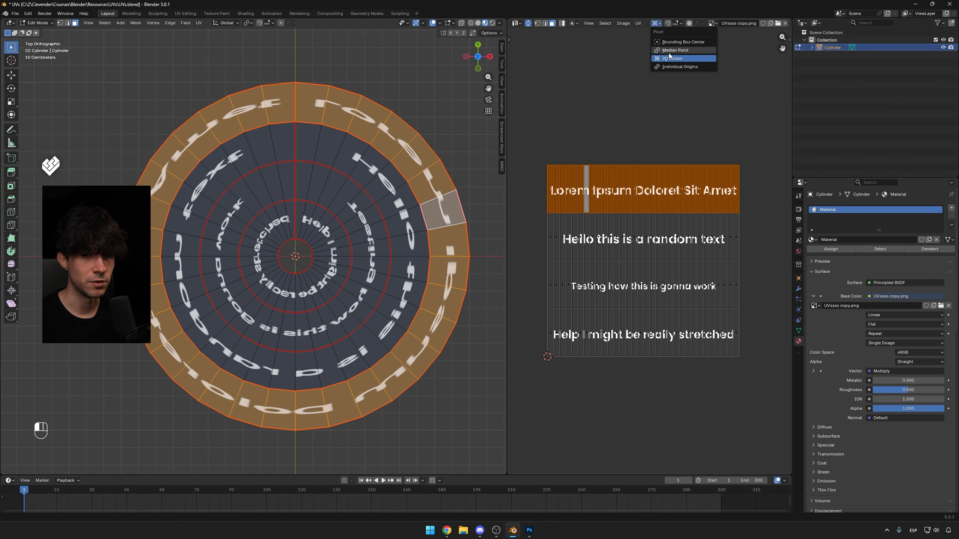
pyautogui.click(668, 58)
pyautogui.press('s')
pyautogui.press('y')
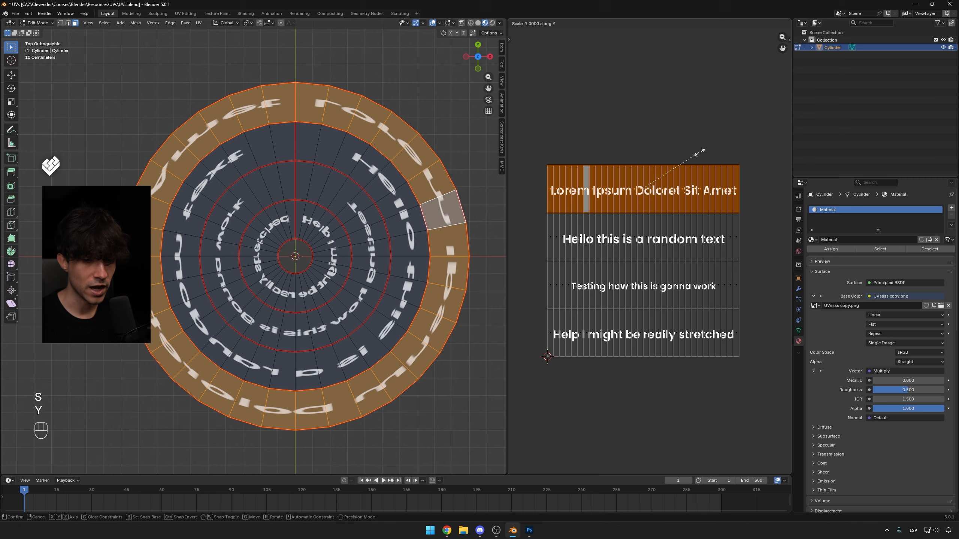
pyautogui.press('KP_Subtract')
pyautogui.press('KP_1')
pyautogui.press('KP_Enter')
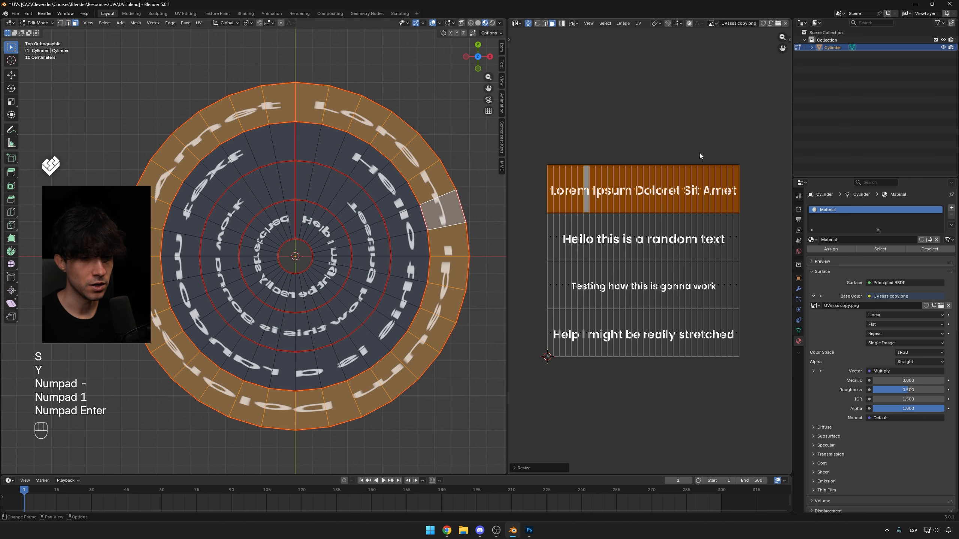
# Flip the second and third rings' UV strips vertically as well by scaling each -1 along Y.
pyautogui.doubleClick(623, 237)
pyautogui.press('s')
pyautogui.press('y')
pyautogui.press('KP_Subtract')
pyautogui.press('KP_1')
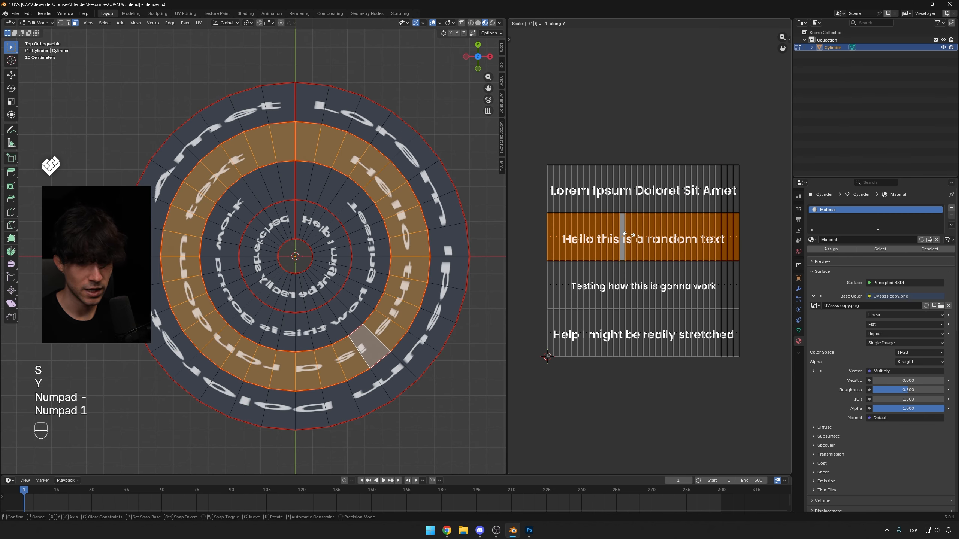
pyautogui.press('KP_Enter')
pyautogui.keyDown('alt'); pyautogui.click(634, 283); pyautogui.keyUp('alt')
pyautogui.press('s')
pyautogui.press('y')
pyautogui.press('KP_Subtract')
pyautogui.press('KP_1')
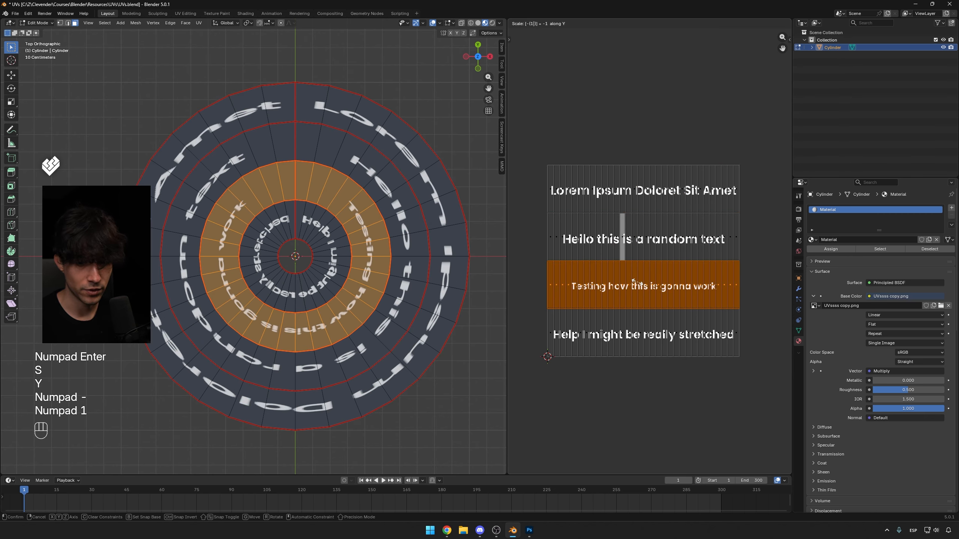
pyautogui.press('KP_Enter')
# Inspect the flipped text around the disc rings from the top and in perspective.
pyautogui.press('Tab')
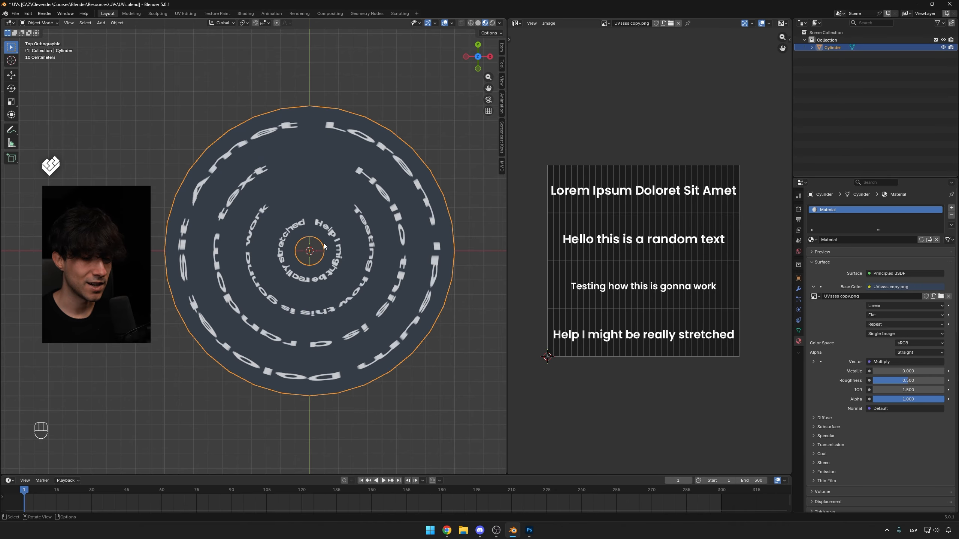
pyautogui.scroll(6, 320, 264)
pyautogui.keyDown('shift'); pyautogui.moveTo(359, 257); pyautogui.dragTo(292, 276, button='middle'); pyautogui.keyUp('shift')
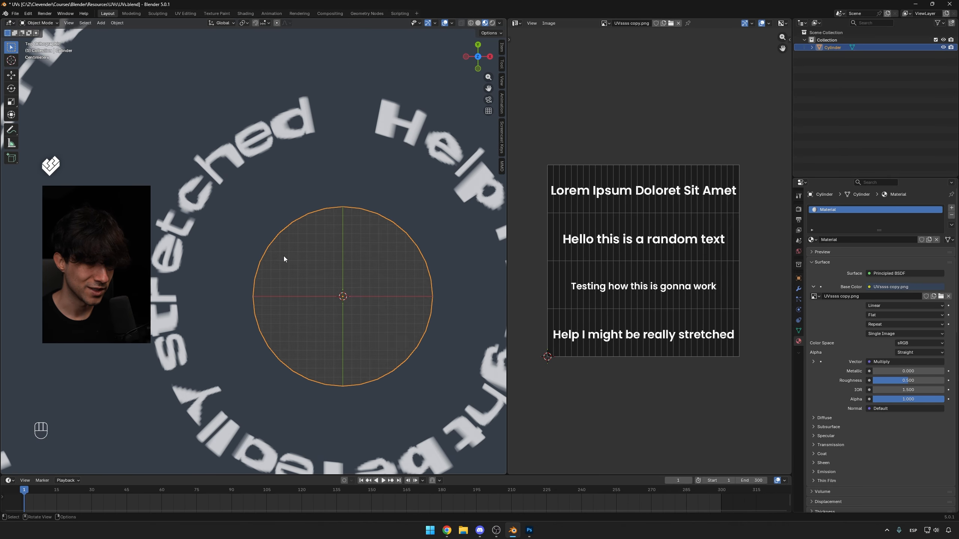
pyautogui.scroll(-6, 283, 256)
pyautogui.scroll(1, 334, 245)
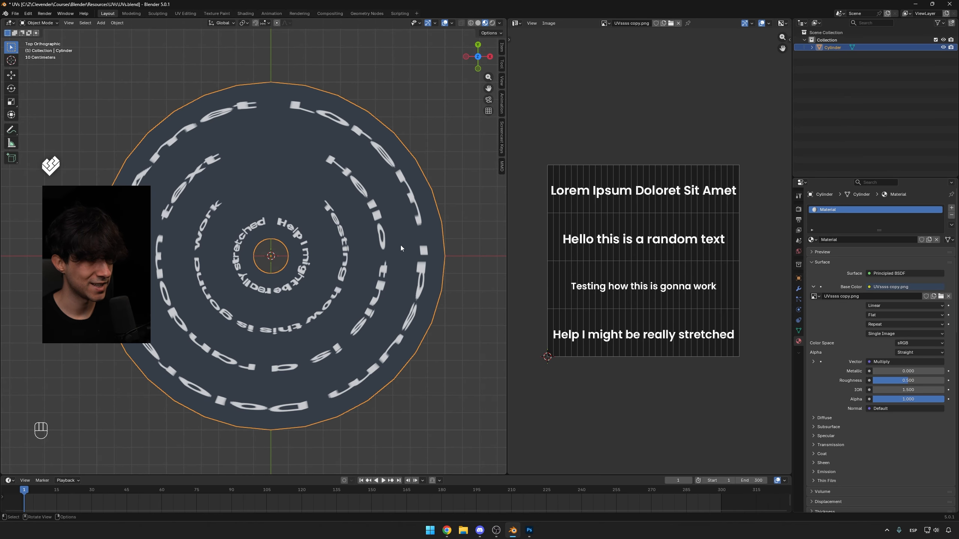
pyautogui.press('Tab')
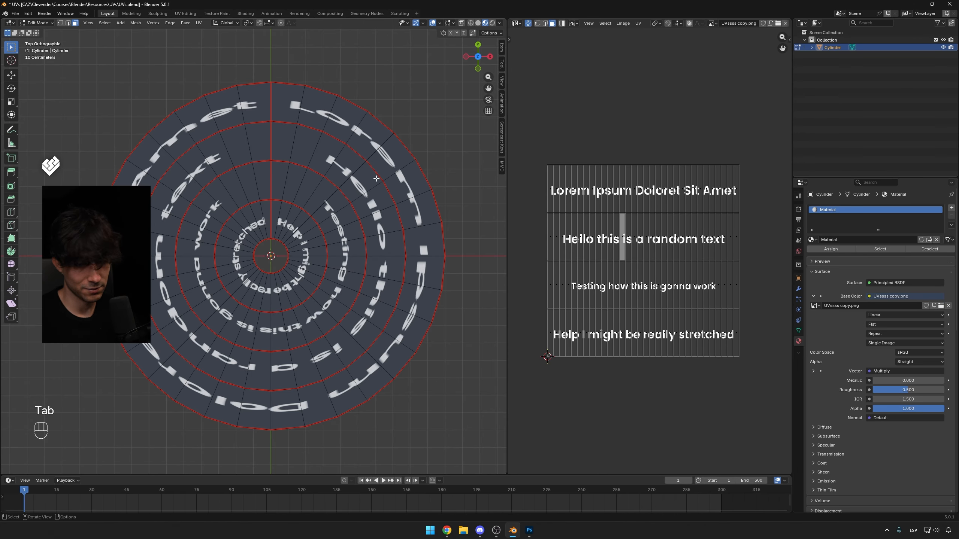
pyautogui.keyDown('shift'); pyautogui.moveTo(376, 178); pyautogui.dragTo(412, 167, button='middle'); pyautogui.keyUp('shift')
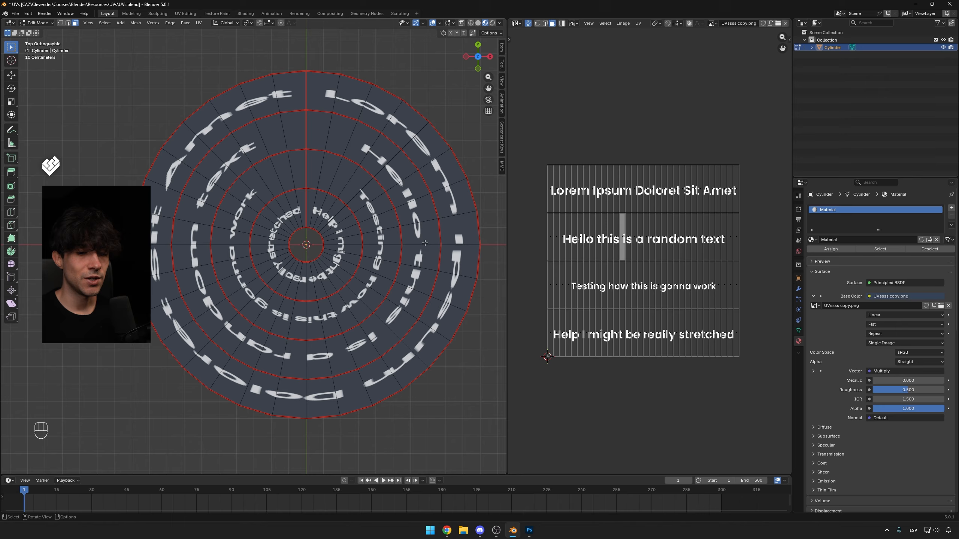
pyautogui.moveTo(382, 221); pyautogui.dragTo(340, 278, button='middle')
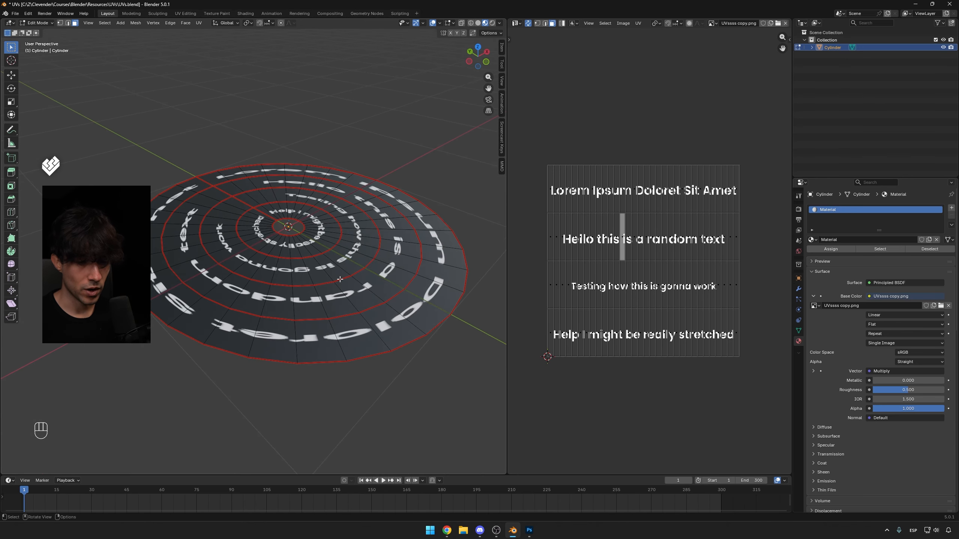
pyautogui.press('KP_7')
# Select the outer ring's UV strip in face mode and scale it 2 times along X.
pyautogui.press('a')
pyautogui.click(622, 189)
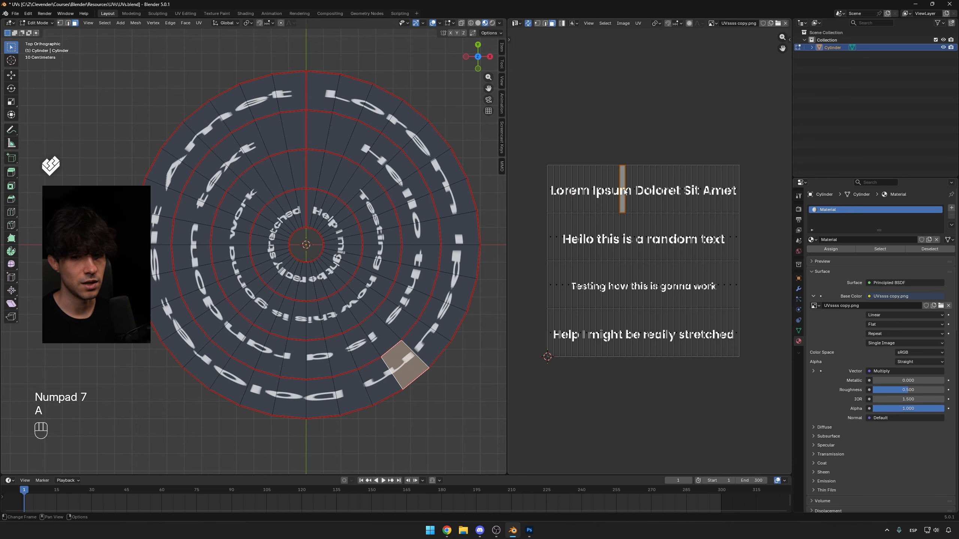
pyautogui.press('3')
pyautogui.keyDown('alt'); pyautogui.click(618, 188); pyautogui.keyUp('alt')
pyautogui.click(638, 24)
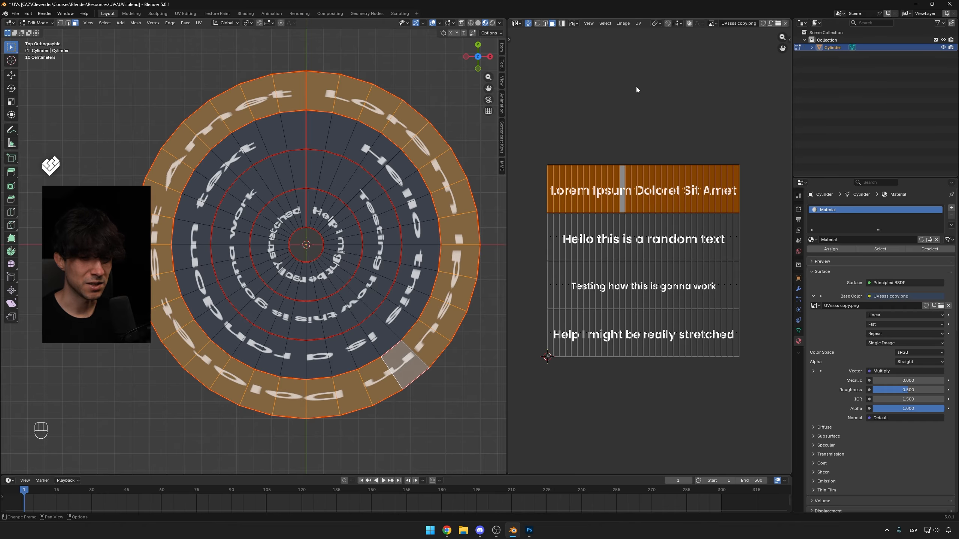
pyautogui.press('s')
pyautogui.press('x')
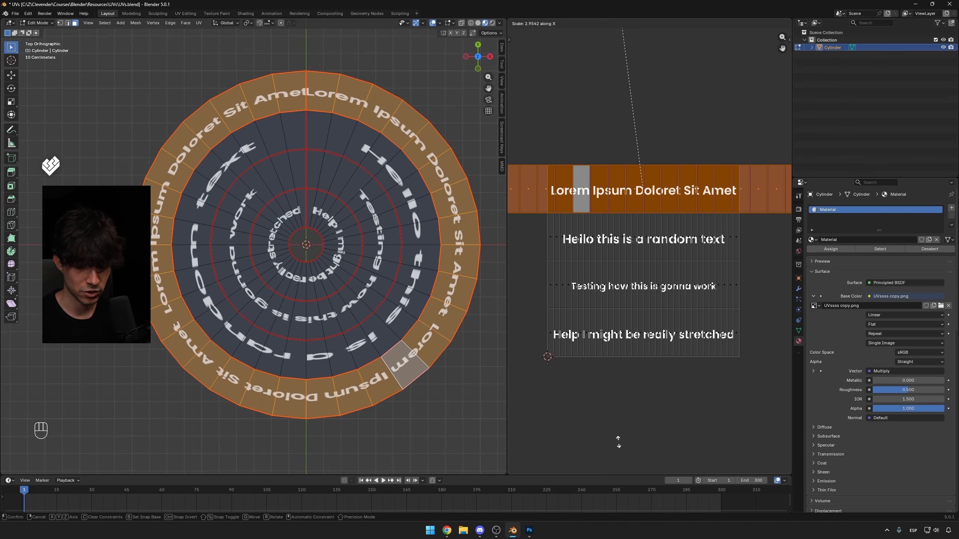
pyautogui.press('KP_2')
pyautogui.press('KP_Enter')
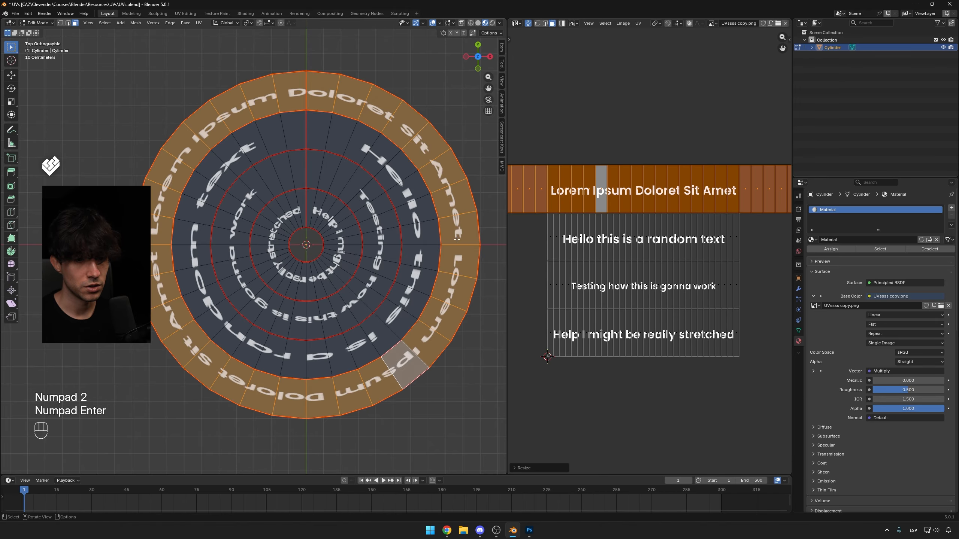
# Scale the outer ring's UV strip further along X, about 2.5 times, so the text repeats more often.
pyautogui.press('Tab')
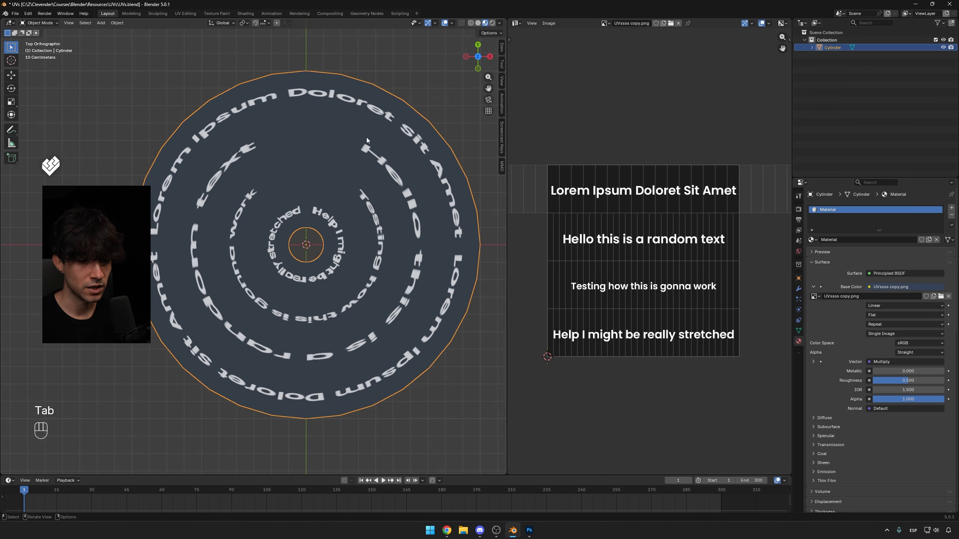
pyautogui.press('Tab')
pyautogui.press('s')
pyautogui.press('x')
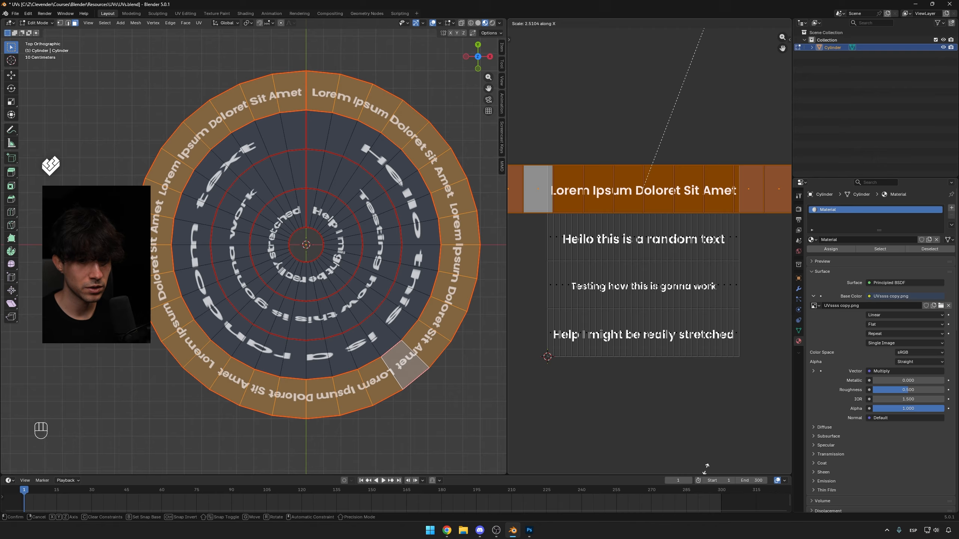
pyautogui.click(704, 468)
# Review the repeated outer-ring text in object and edit modes.
pyautogui.scroll(-2, 585, 335)
pyautogui.press('Tab')
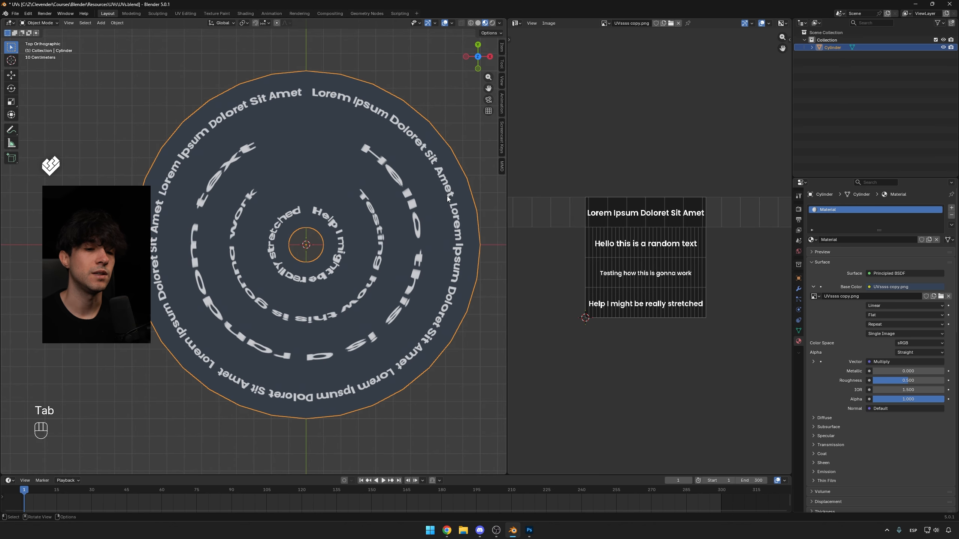
pyautogui.scroll(-3, 395, 257)
pyautogui.scroll(3, 395, 259)
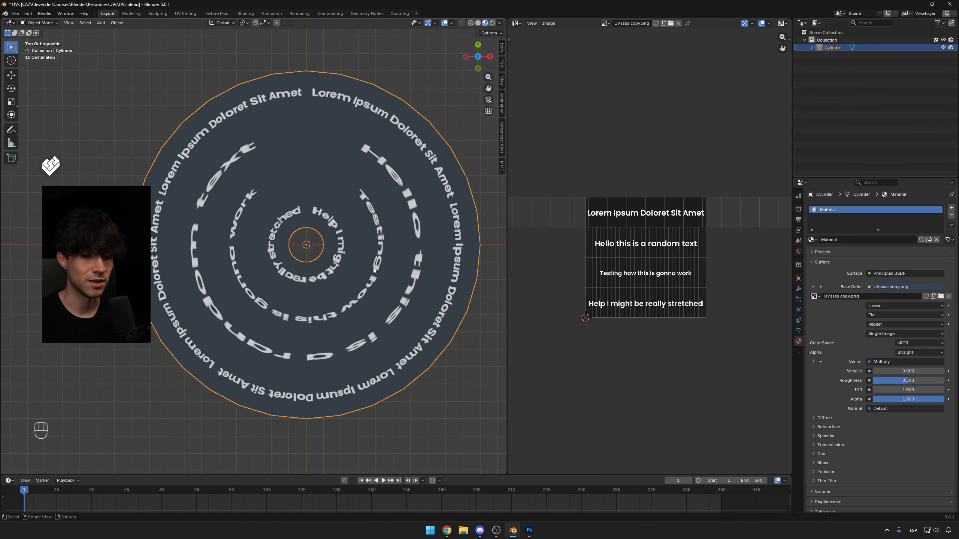
pyautogui.press('Tab')
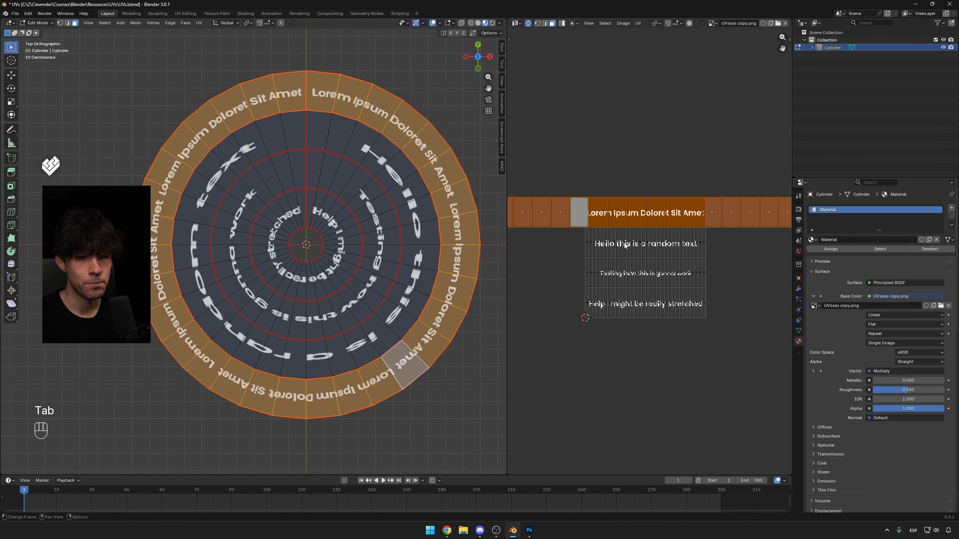
pyautogui.press('Tab')
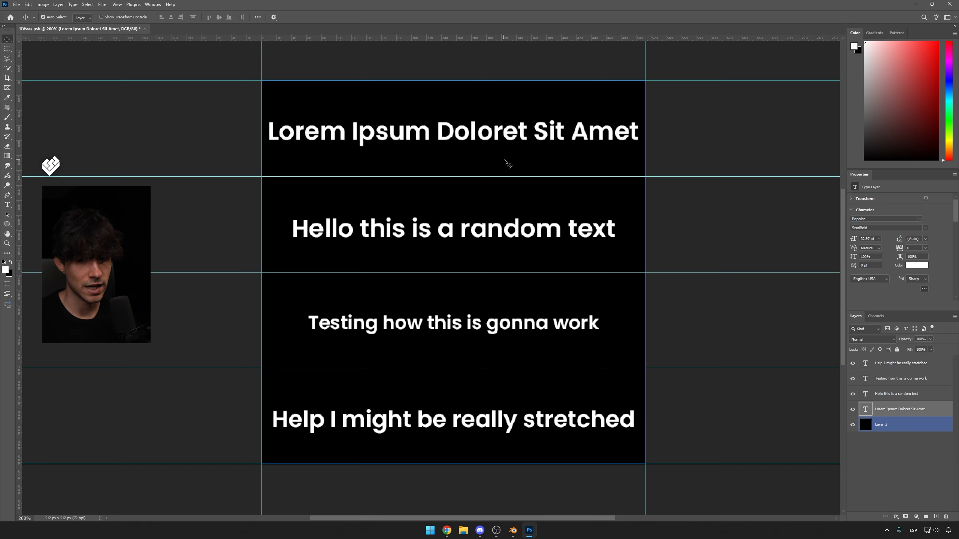
# In Photoshop, squeeze the Lorem Ipsum text layer horizontally with Free Transform, then return to Blender.
pyautogui.hotkey('ctrl', 't')
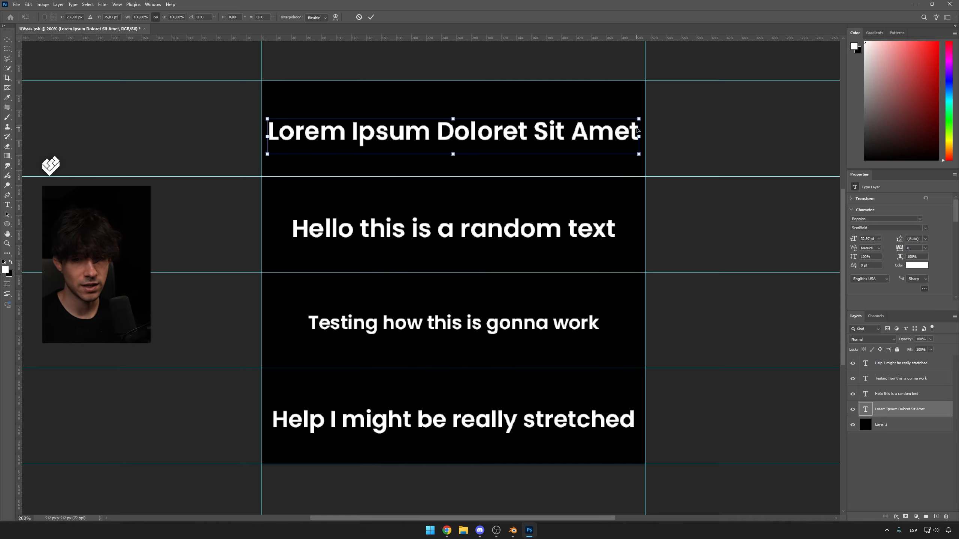
pyautogui.keyDown('alt'); pyautogui.moveTo(640, 137); pyautogui.dragTo(501, 153); pyautogui.keyUp('alt')
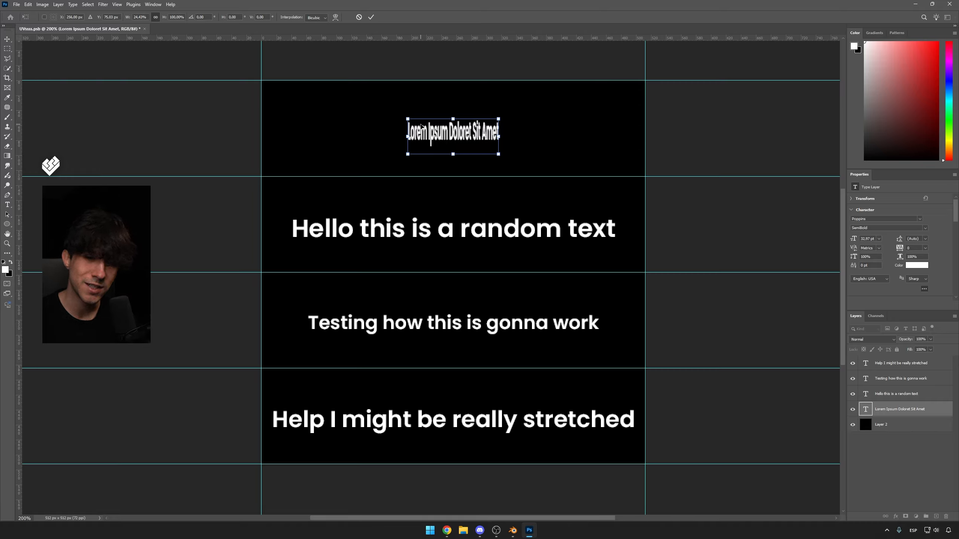
pyautogui.click(512, 530)
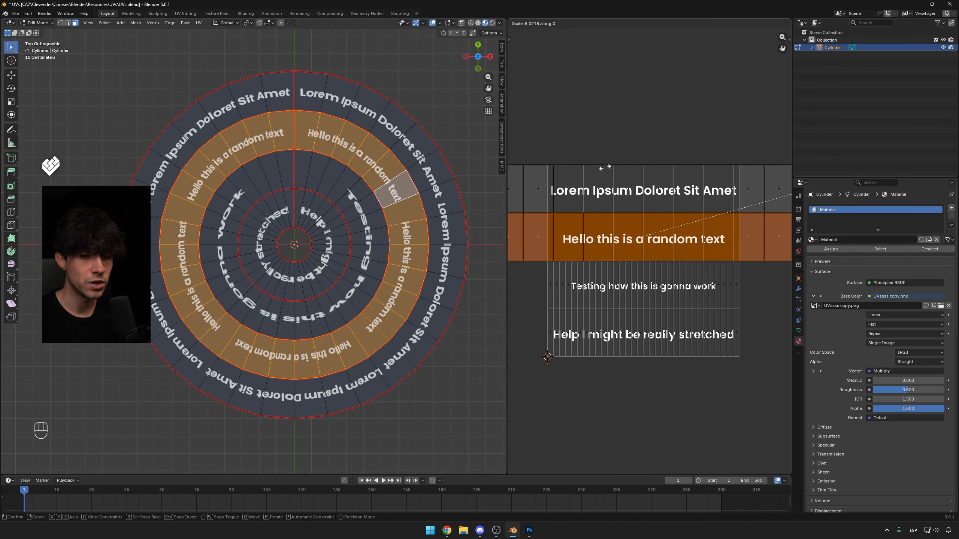
# Finish scaling the second ring's UV strip about 5 times along X.
pyautogui.click(604, 168)
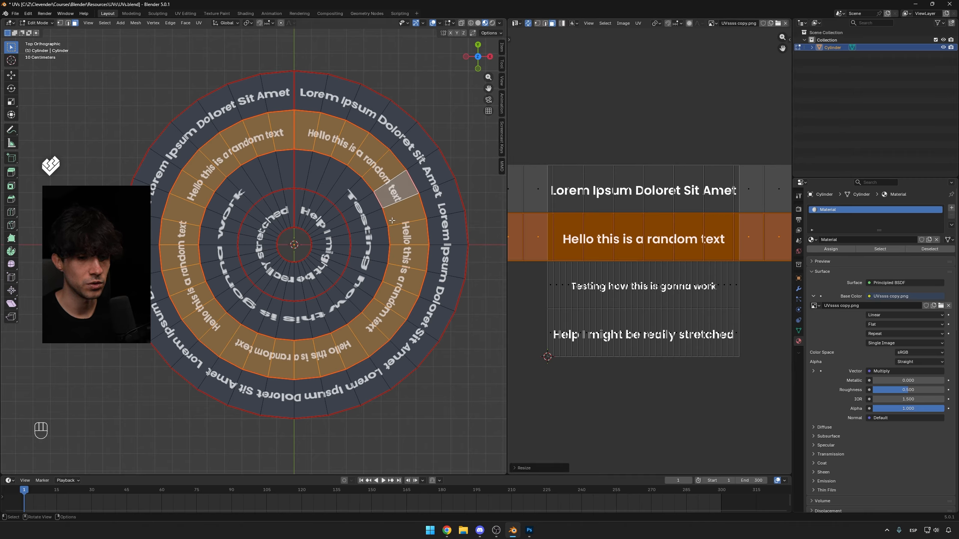
pyautogui.press('g')
pyautogui.press('x')
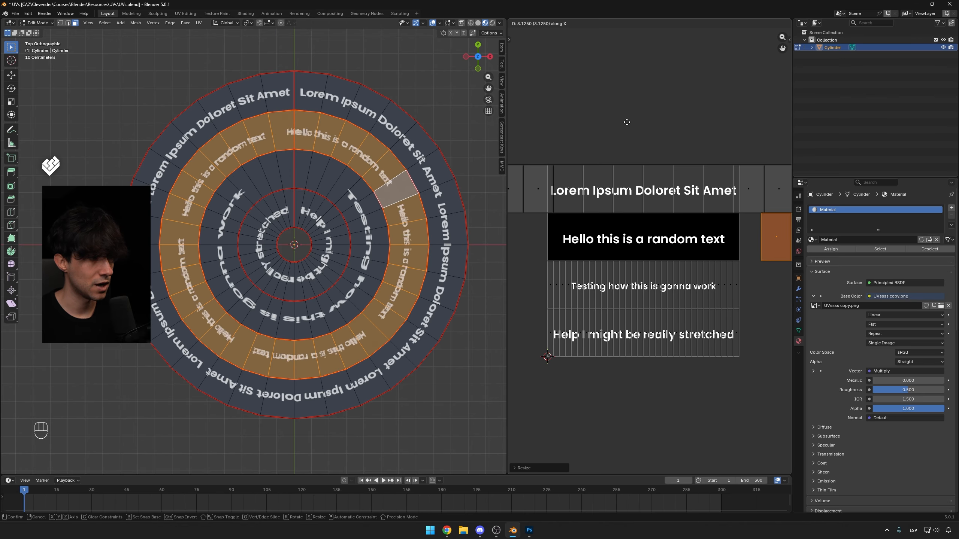
pyautogui.rightClick(606, 138)
pyautogui.click(566, 189)
pyautogui.press('s')
pyautogui.press('g')
pyautogui.press('y')
pyautogui.press('x')
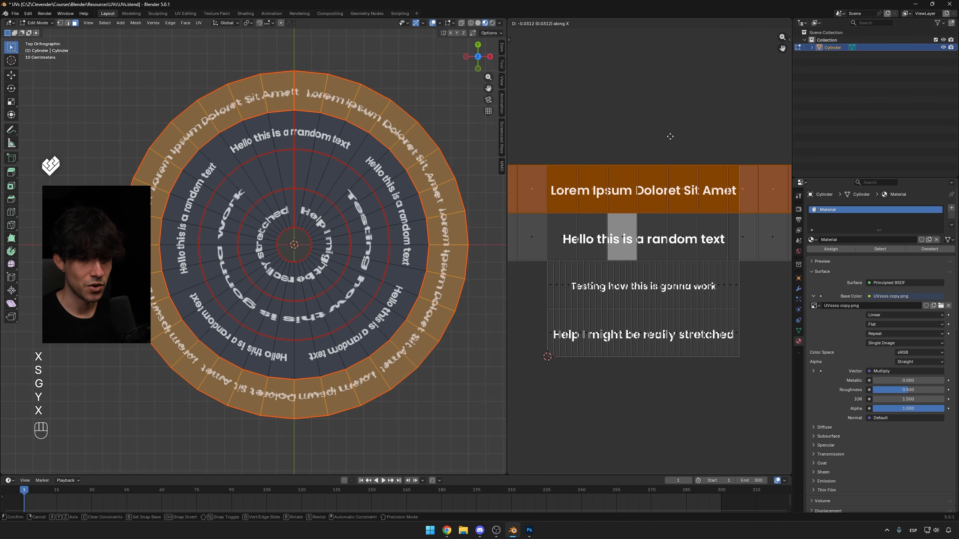
pyautogui.press('y')
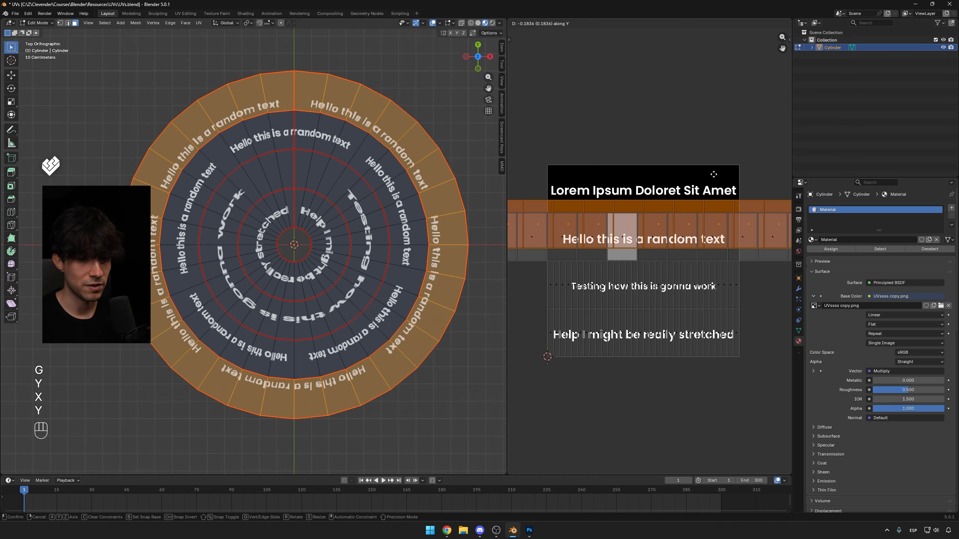
pyautogui.rightClick(728, 79)
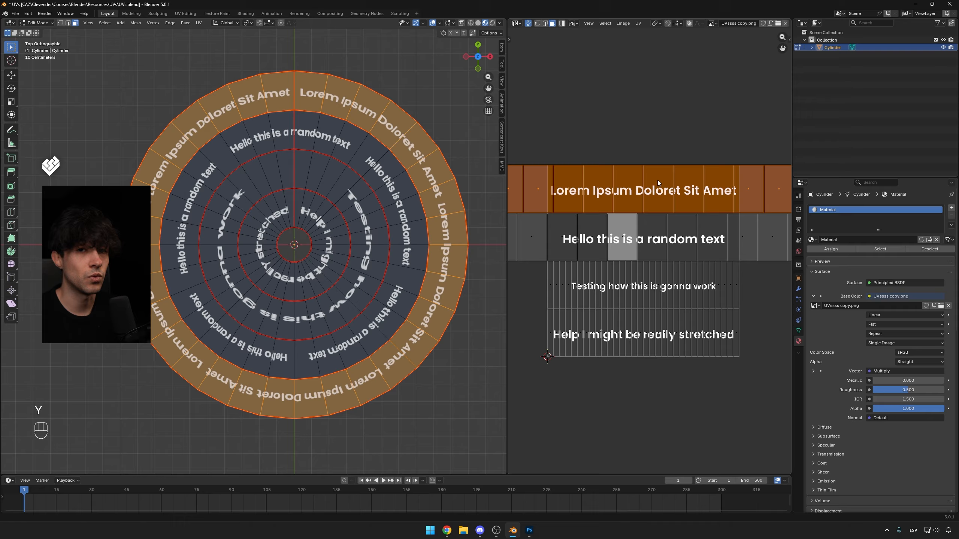
pyautogui.hotkey('ctrl', 'z')
pyautogui.hotkey('ctrl', 'z')
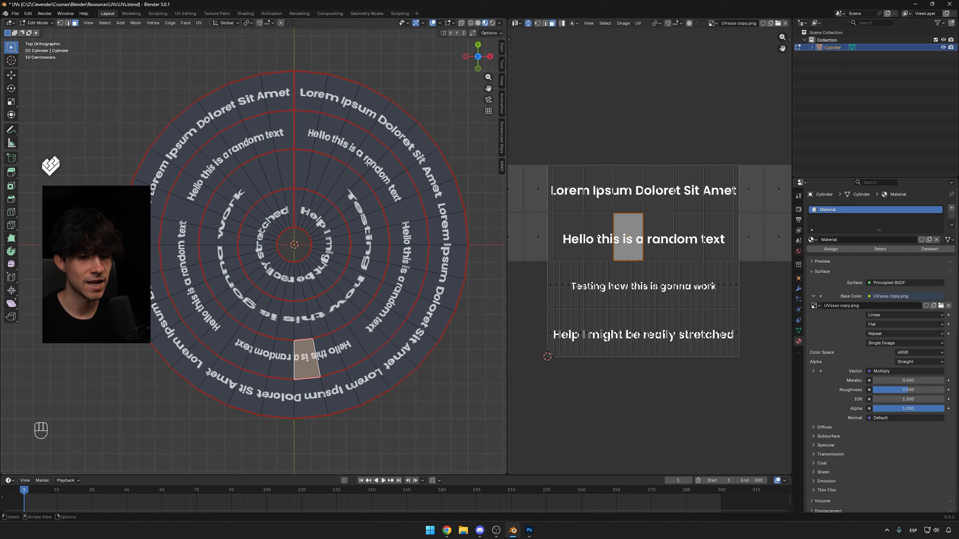
# Try moving the second ring's UV strip along the X axis.
pyautogui.keyDown('shift'); pyautogui.moveTo(266, 326); pyautogui.dragTo(368, 308, button='middle'); pyautogui.keyUp('shift')
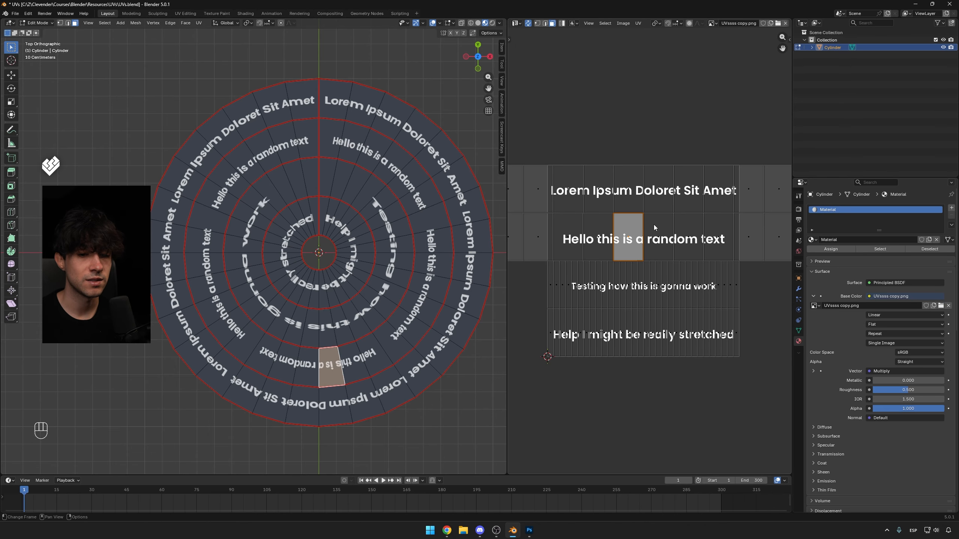
pyautogui.keyDown('alt'); pyautogui.click(639, 238); pyautogui.keyUp('alt')
pyautogui.press('g')
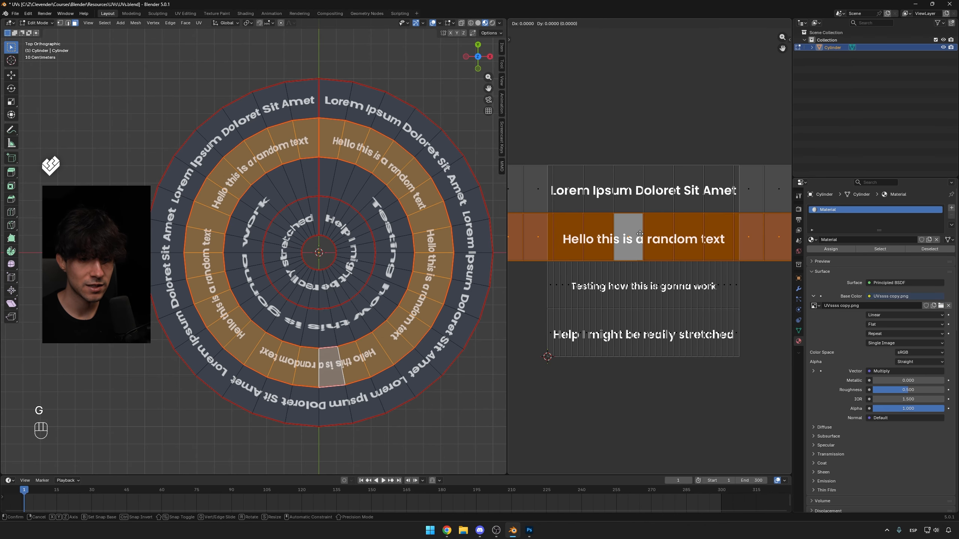
pyautogui.press('x')
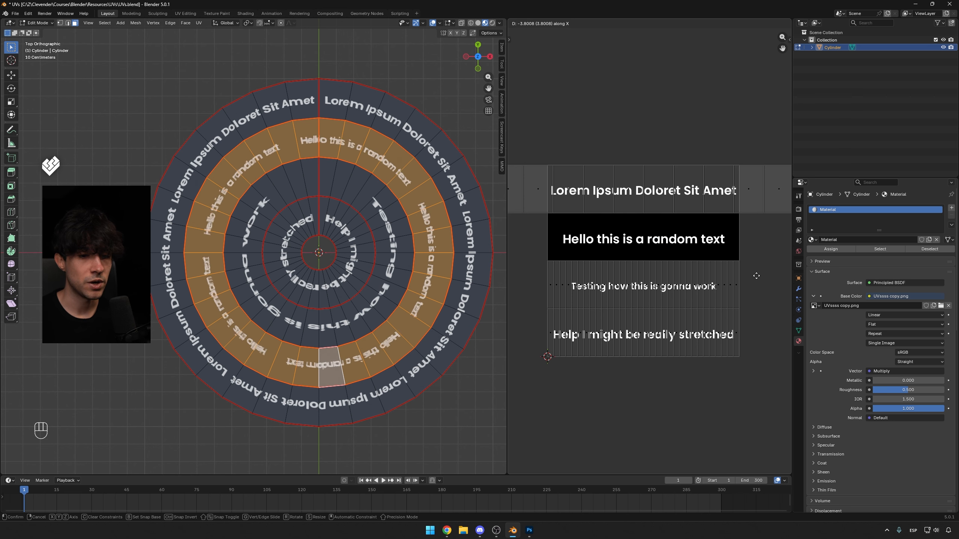
pyautogui.click(653, 294)
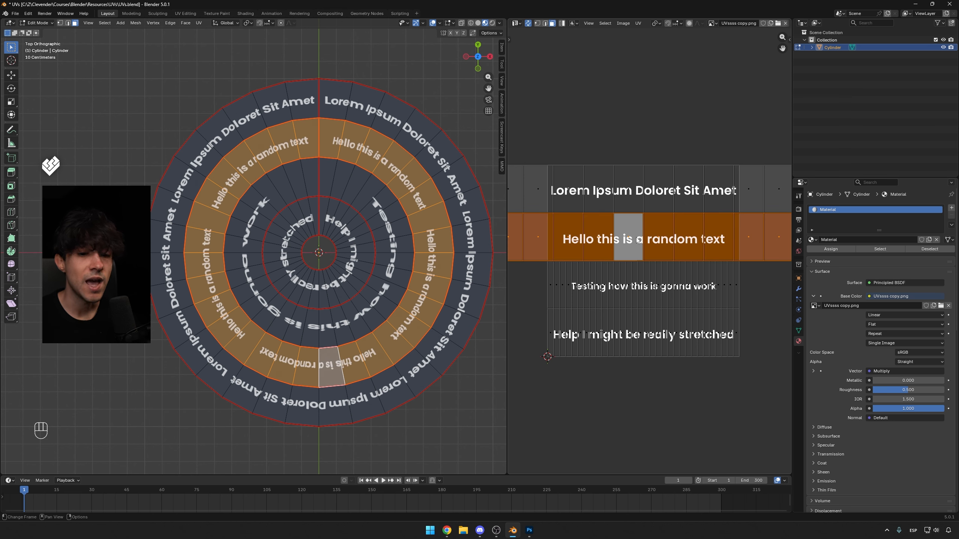
# Switch the UV editor to face selection and select a single face of the second ring's strip.
pyautogui.scroll(-4, 637, 242)
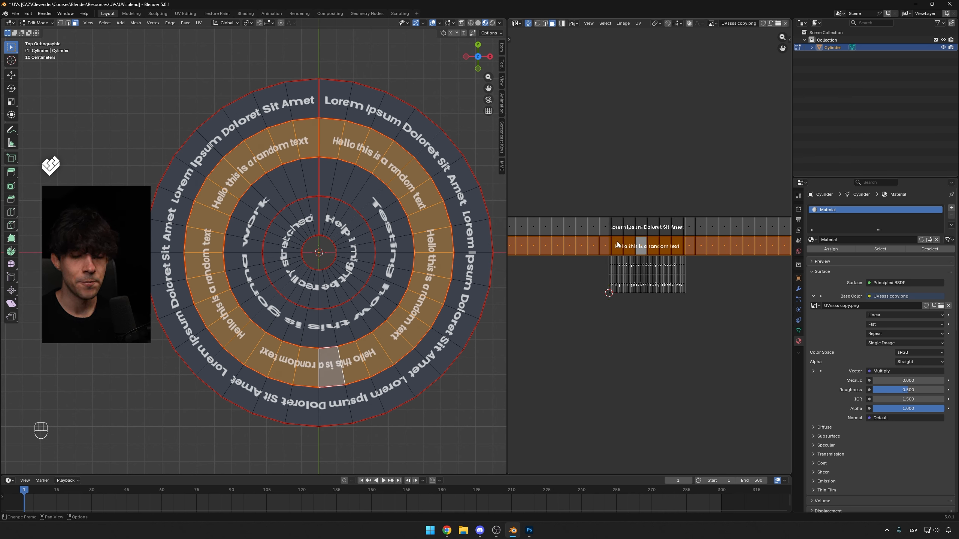
pyautogui.press('a')
pyautogui.press('a')
pyautogui.press('a')
pyautogui.scroll(3, 649, 247)
pyautogui.click(640, 236)
pyautogui.press('3')
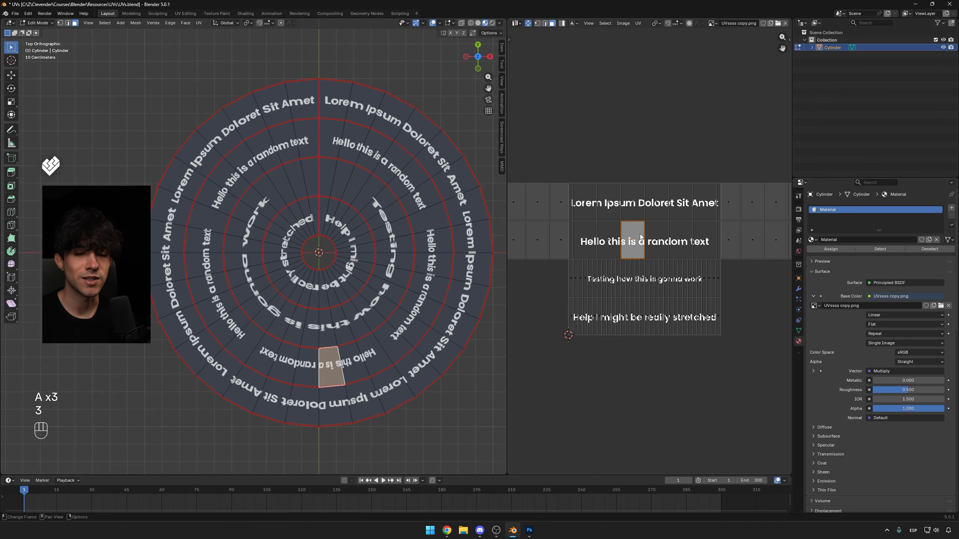
pyautogui.keyDown('alt'); pyautogui.click(640, 210); pyautogui.keyUp('alt')
pyautogui.click(645, 242)
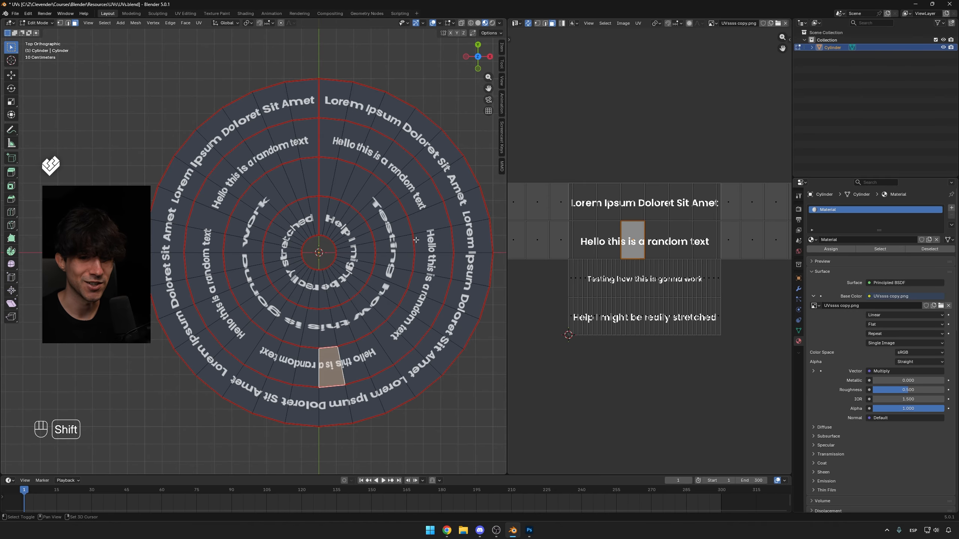
# Scale the third ring's UV strip 3 times along X so its text repeats around the ring.
pyautogui.keyDown('shift'); pyautogui.moveTo(414, 246); pyautogui.dragTo(423, 239, button='middle'); pyautogui.keyUp('shift')
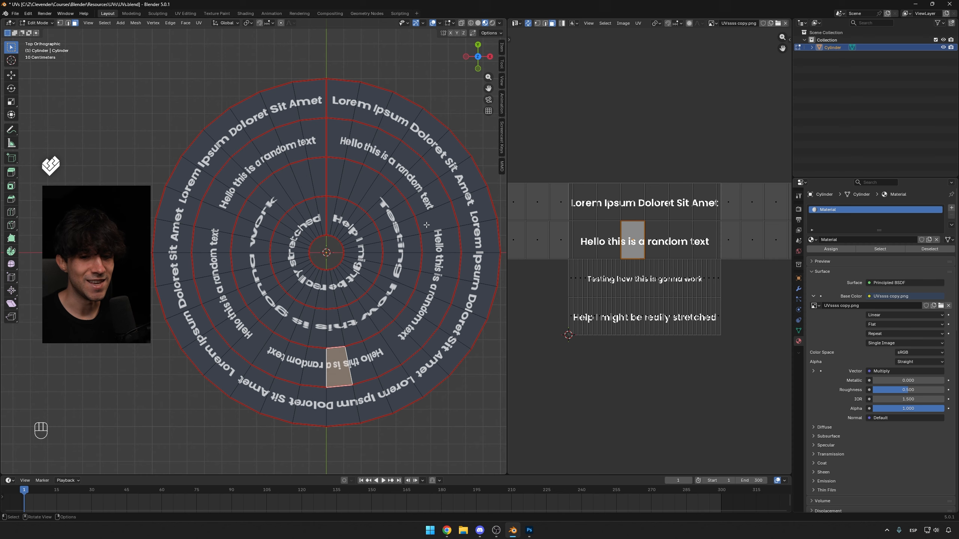
pyautogui.keyDown('alt'); pyautogui.click(650, 284); pyautogui.keyUp('alt')
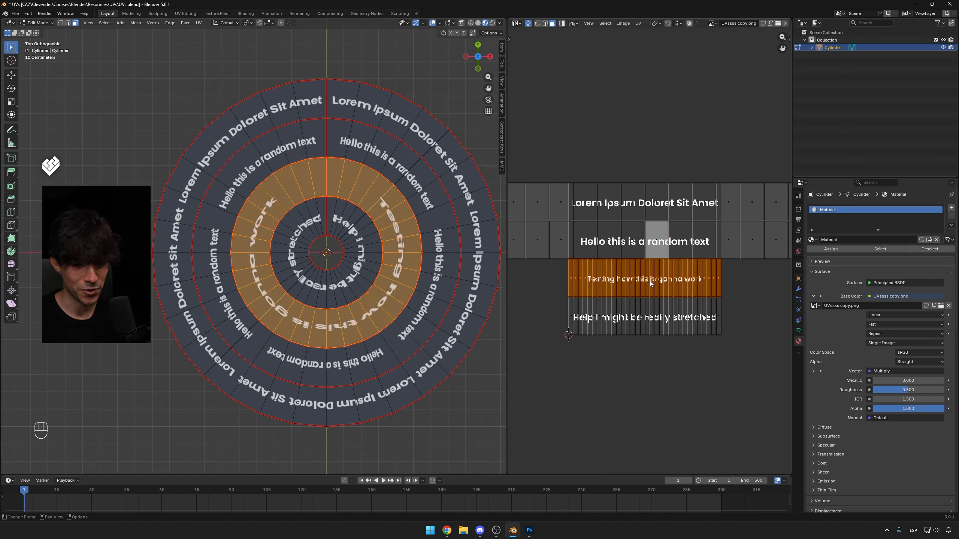
pyautogui.press('s')
pyautogui.press('y')
pyautogui.press('x')
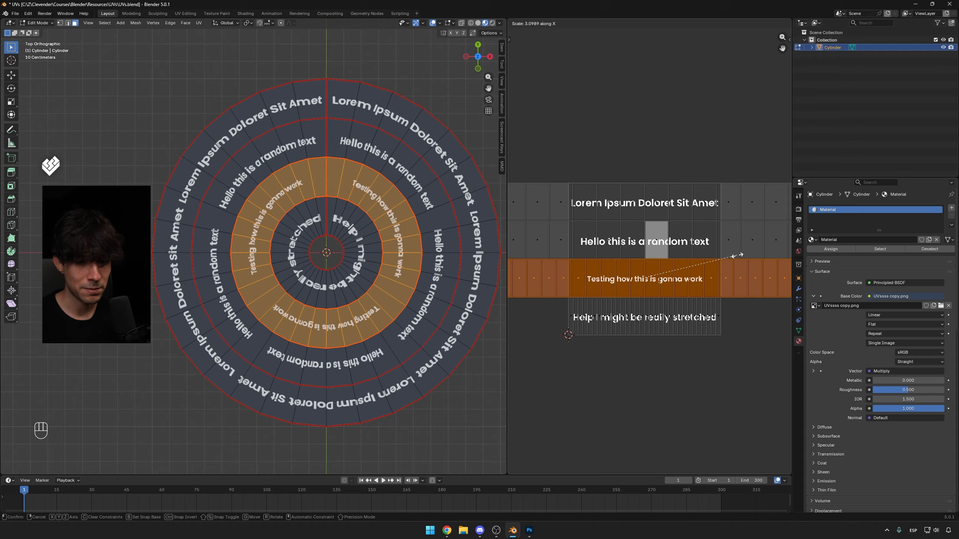
pyautogui.press('KP_3')
pyautogui.press('KP_Enter')
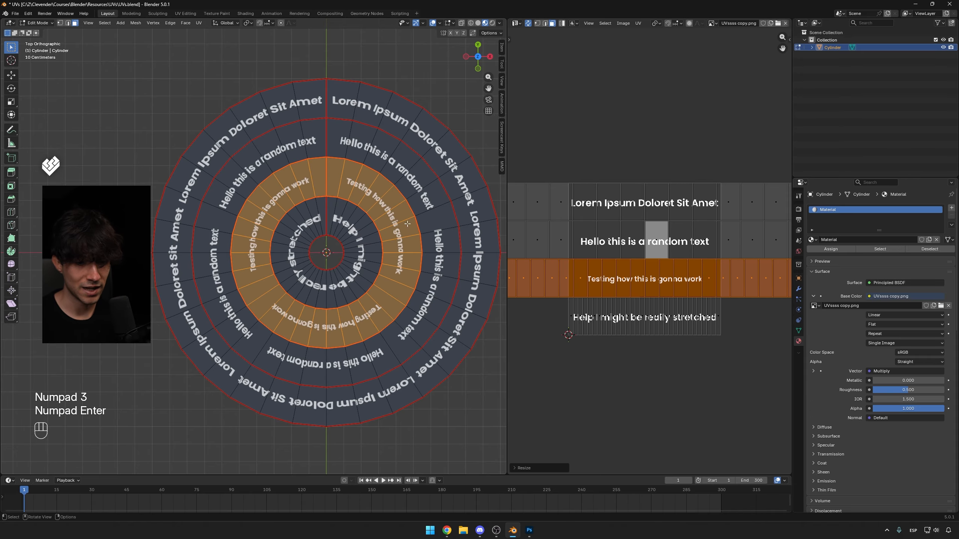
# Scale the inner ring's UV strip 2 times along X.
pyautogui.keyDown('alt'); pyautogui.click(649, 319); pyautogui.keyUp('alt')
pyautogui.press('s')
pyautogui.press('x')
pyautogui.press('KP_2')
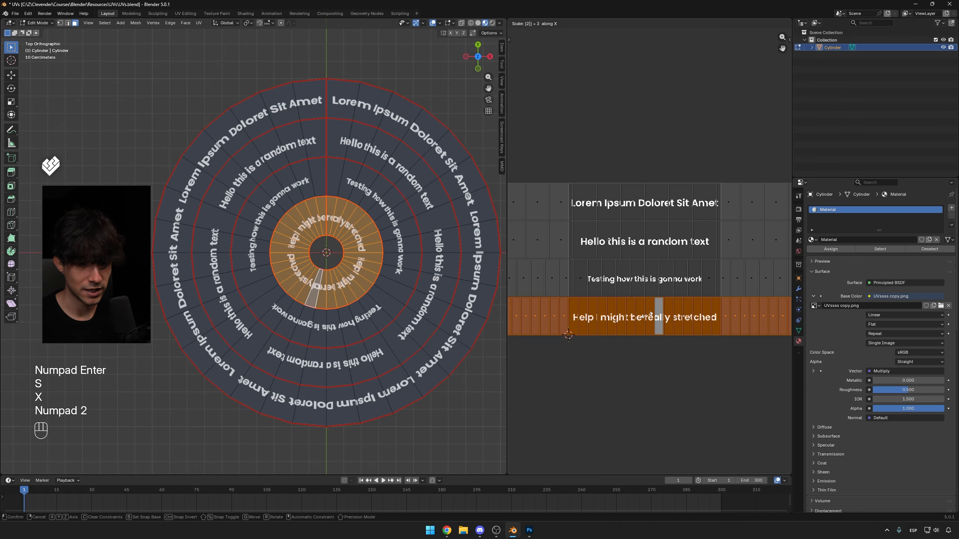
pyautogui.press('KP_Enter')
# Zoom in to examine how the inner ring's text is stretched around the disc.
pyautogui.scroll(6, 327, 330)
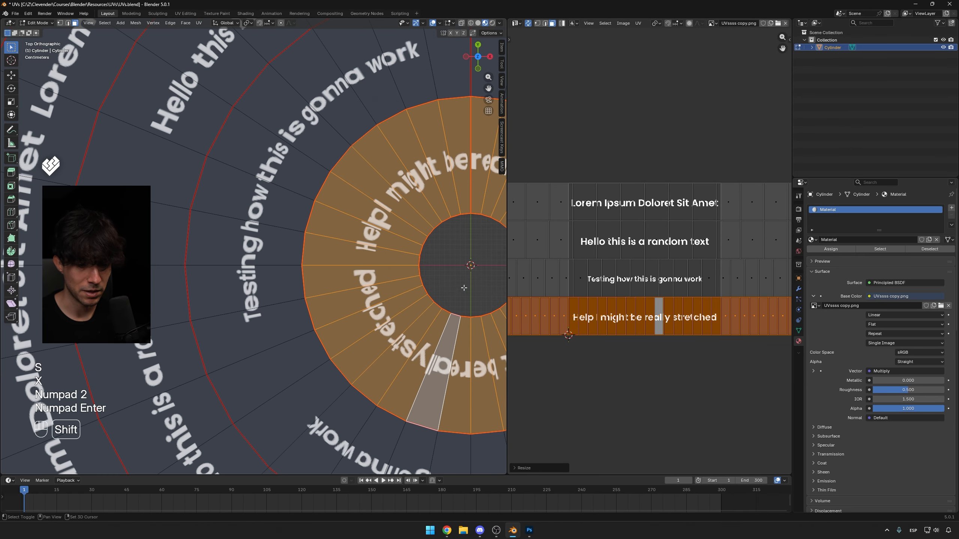
pyautogui.scroll(1, 327, 330)
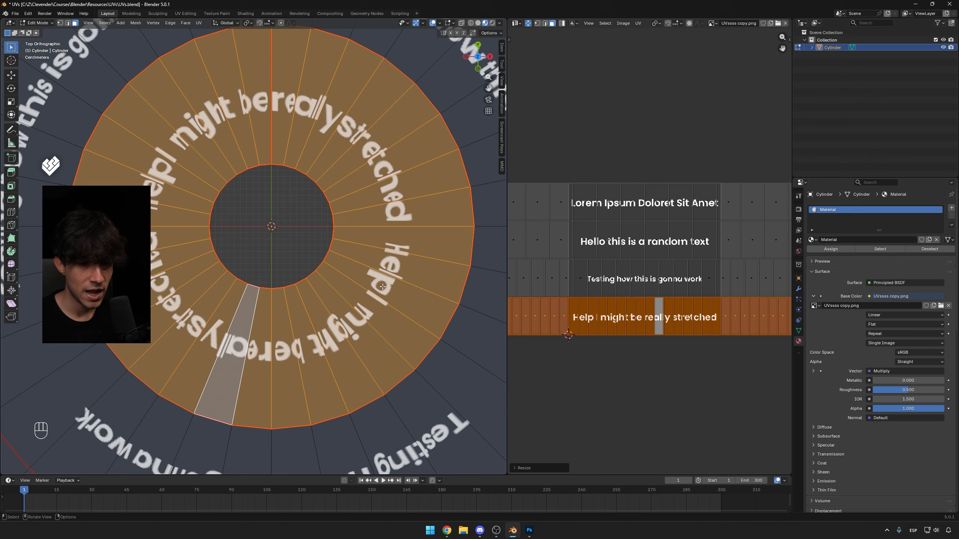
pyautogui.scroll(2, 333, 124)
pyautogui.keyDown('shift'); pyautogui.moveTo(203, 84); pyautogui.dragTo(220, 182, button='middle'); pyautogui.keyUp('shift')
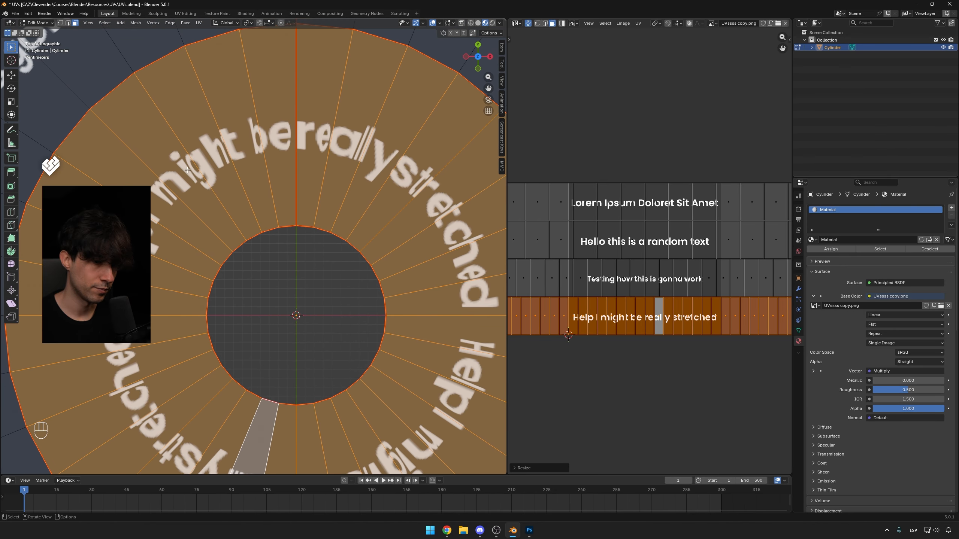
pyautogui.scroll(-1, 332, 182)
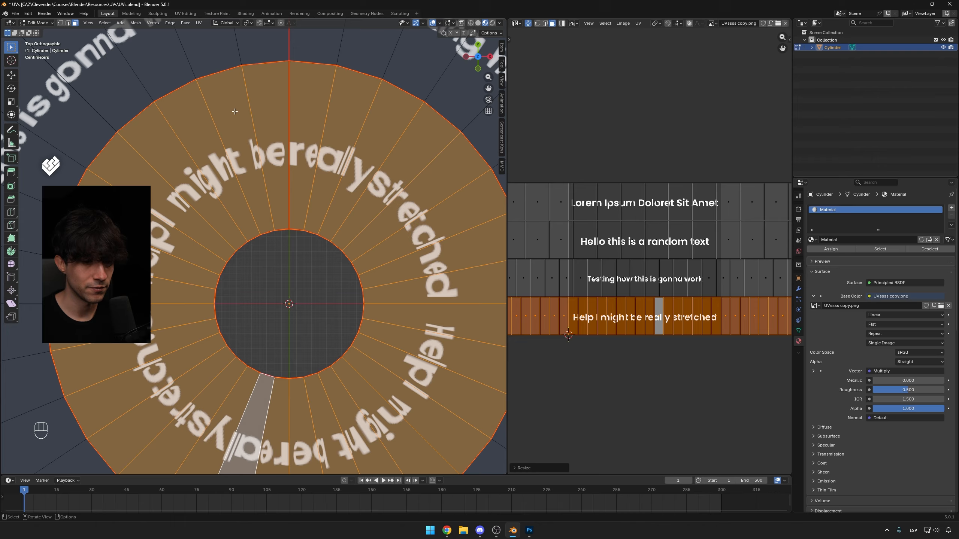
pyautogui.scroll(-4, 246, 128)
pyautogui.scroll(3, 253, 149)
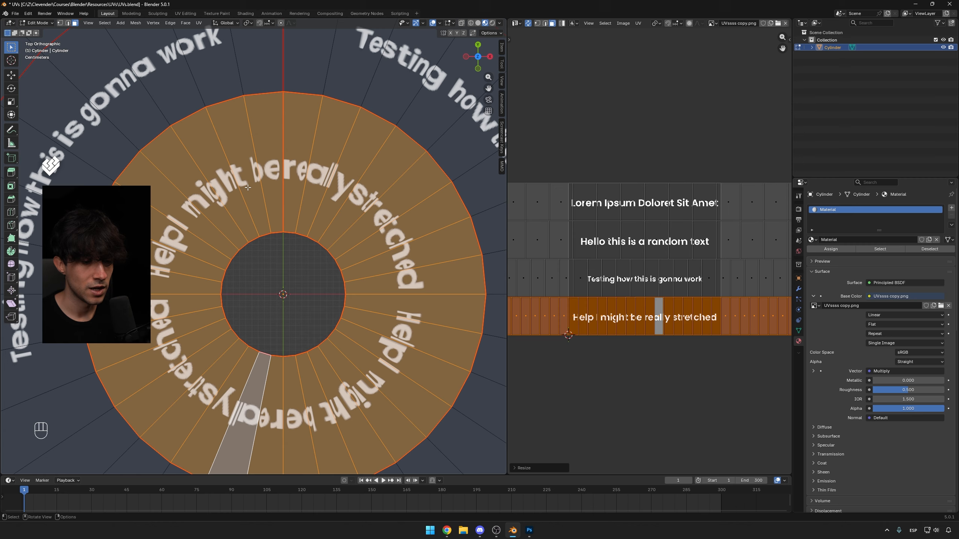
pyautogui.scroll(-10, 242, 204)
pyautogui.scroll(3, 275, 171)
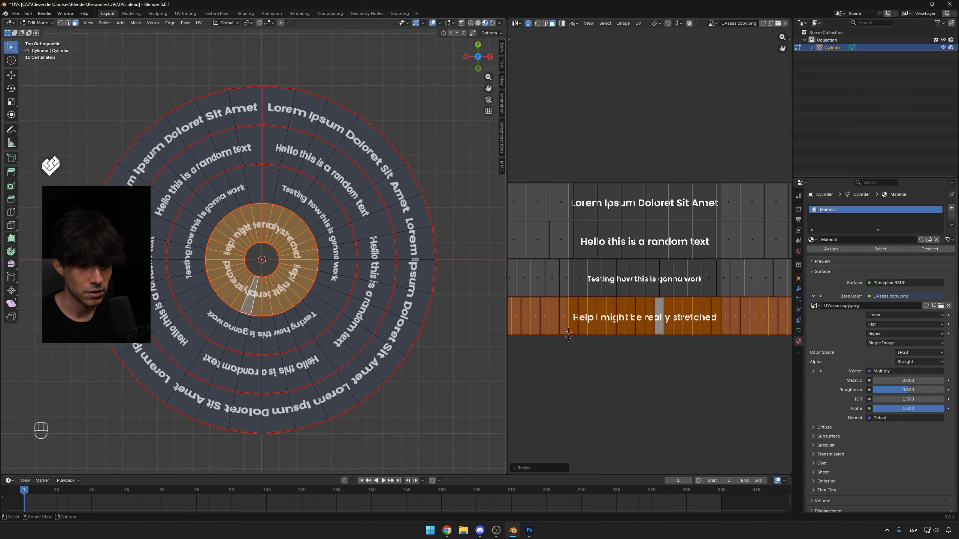
pyautogui.hotkey('ctrl', 'r')
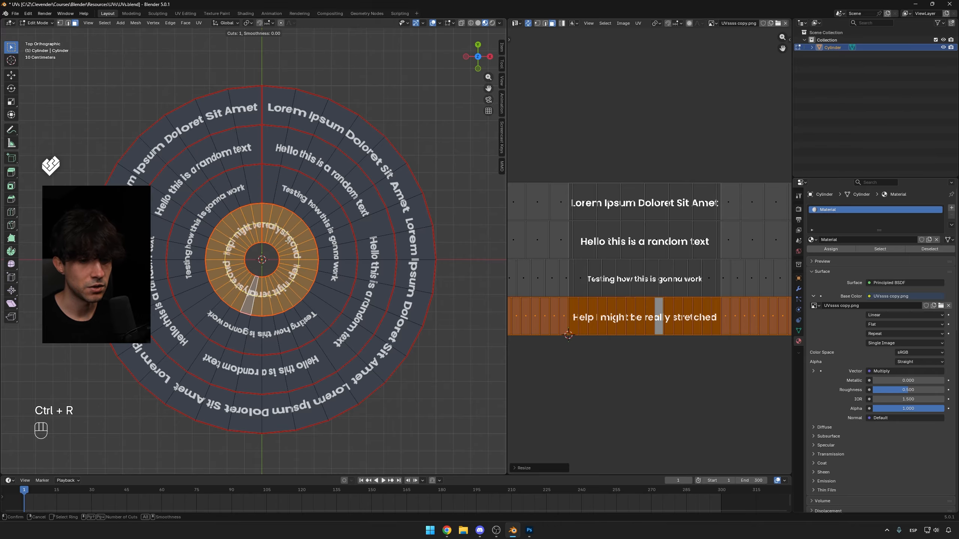
pyautogui.scroll(1, 288, 237)
pyautogui.click(288, 237)
pyautogui.scroll(6, 265, 242)
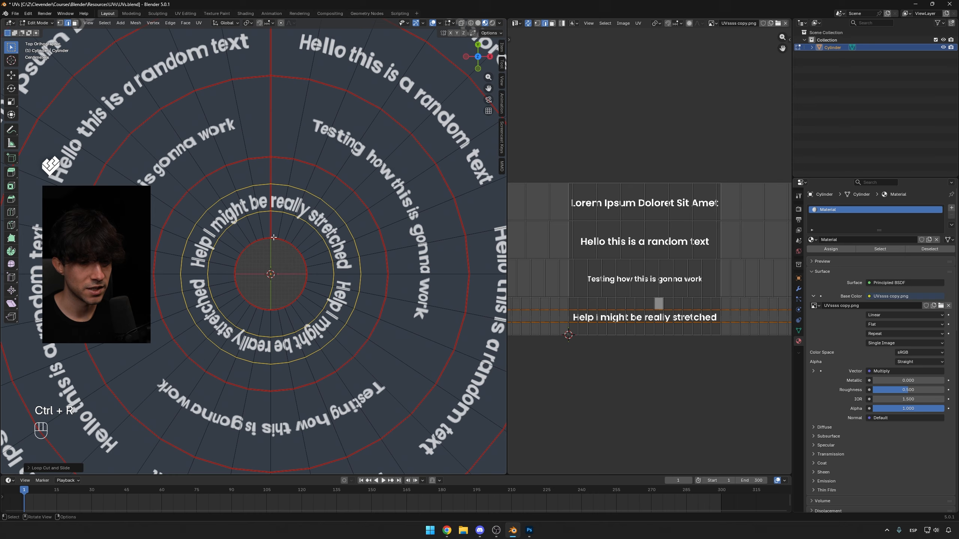
pyautogui.hotkey('ctrl', 'z')
pyautogui.hotkey('ctrl', 'r')
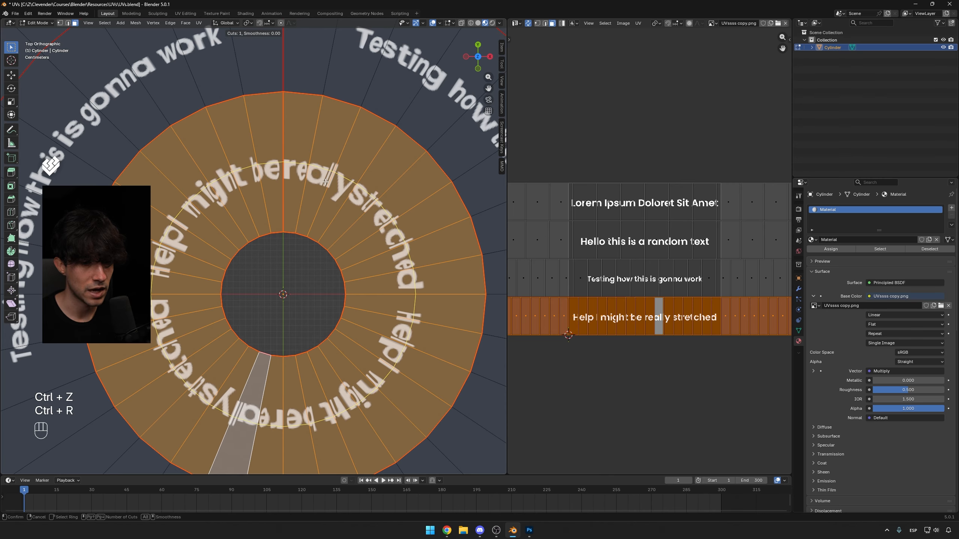
pyautogui.click(327, 189)
pyautogui.click(329, 199)
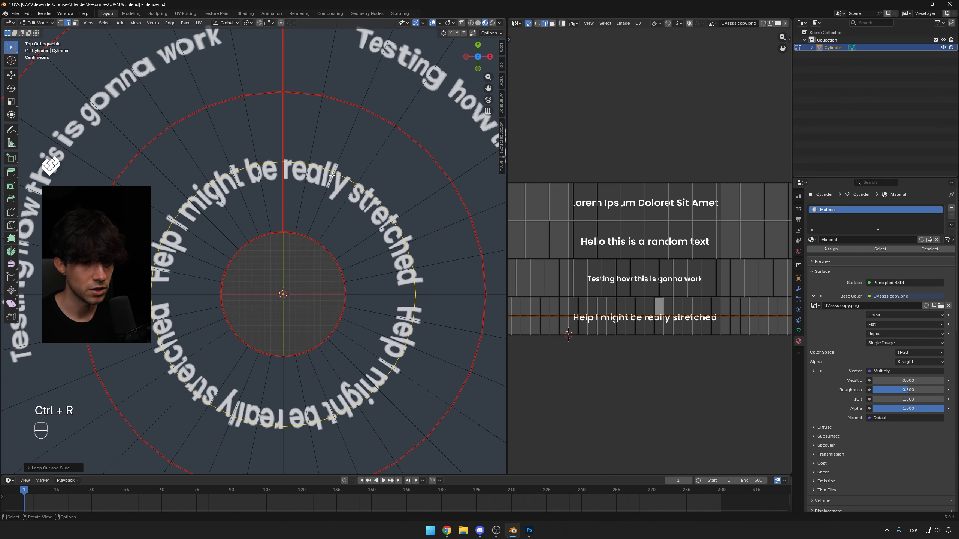
pyautogui.hotkey('ctrl', 'z')
pyautogui.hotkey('ctrl', 'r')
pyautogui.scroll(4, 338, 196)
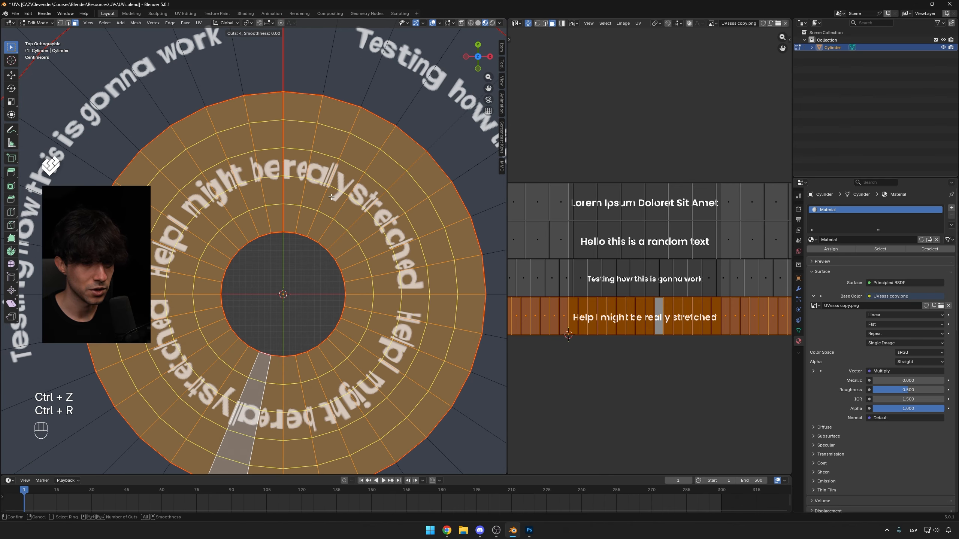
pyautogui.click(346, 196)
pyautogui.scroll(-1, 325, 195)
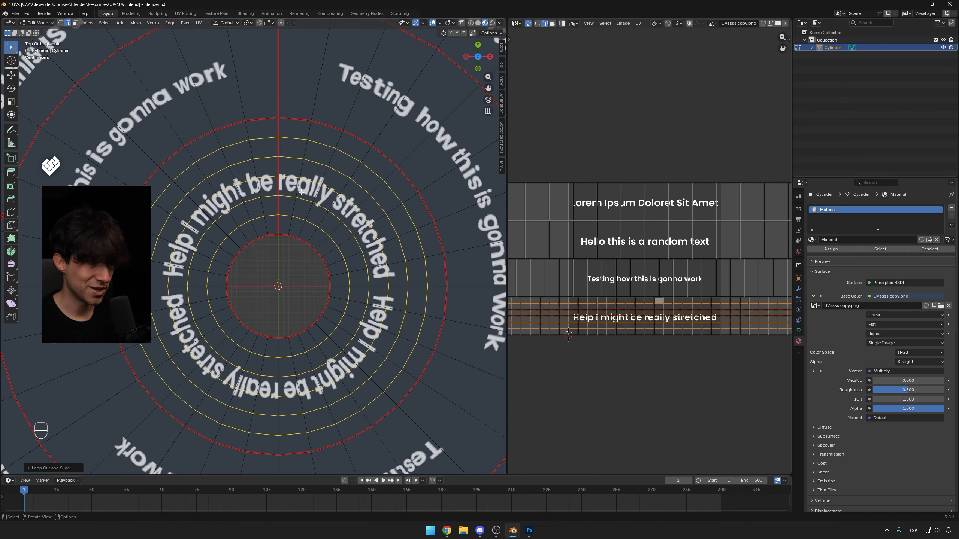
pyautogui.hotkey('ctrl', 'z')
pyautogui.hotkey('ctrl', 'z')
pyautogui.hotkey('ctrl', 'z')
pyautogui.hotkey('ctrl', 'z')
pyautogui.hotkey('ctrl', 'z')
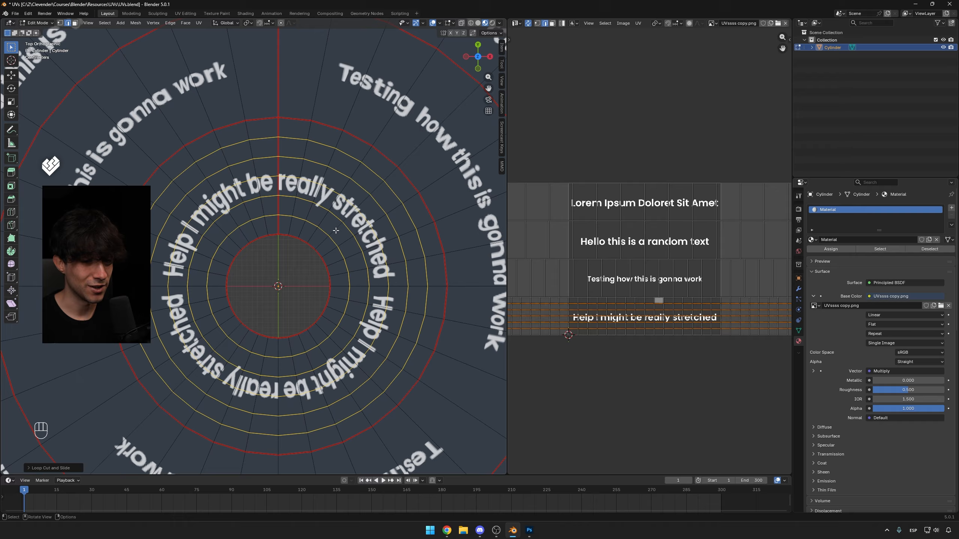
# Add a centred loop cut around the inner ring and another around the third ring.
pyautogui.hotkey('ctrl', 'r')
pyautogui.click(336, 227)
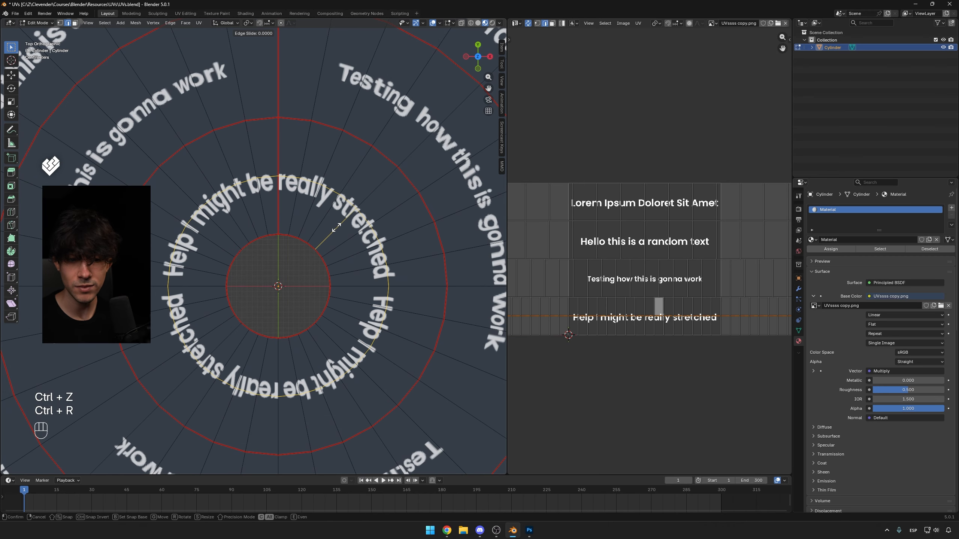
pyautogui.rightClick(416, 216)
pyautogui.scroll(-2, 407, 198)
pyautogui.hotkey('ctrl', 'r')
pyautogui.click(407, 198)
pyautogui.rightClick(407, 198)
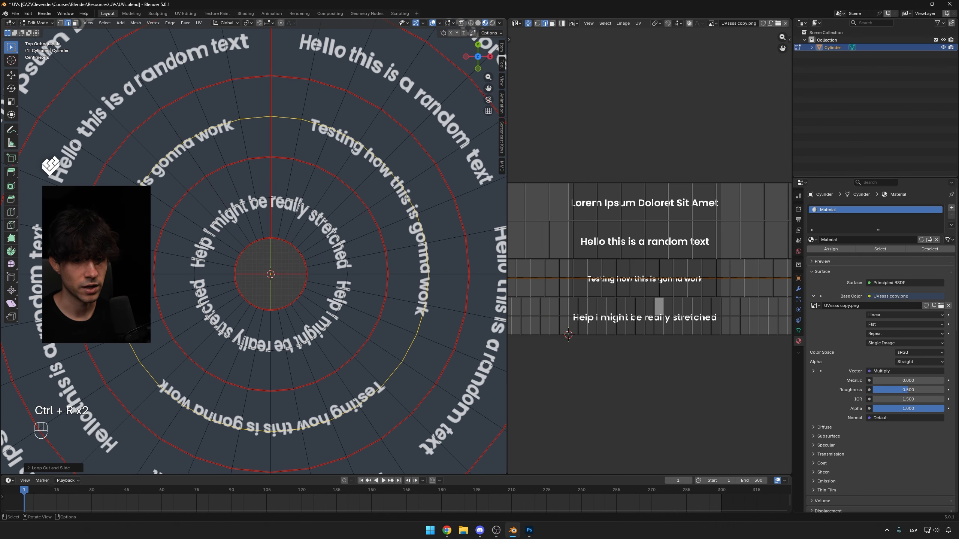
# Add a centred loop cut around the second ring and another around the outer ring.
pyautogui.scroll(-1, 407, 198)
pyautogui.hotkey('ctrl', 'r')
pyautogui.click(414, 172)
pyautogui.rightClick(414, 172)
pyautogui.scroll(-3, 414, 173)
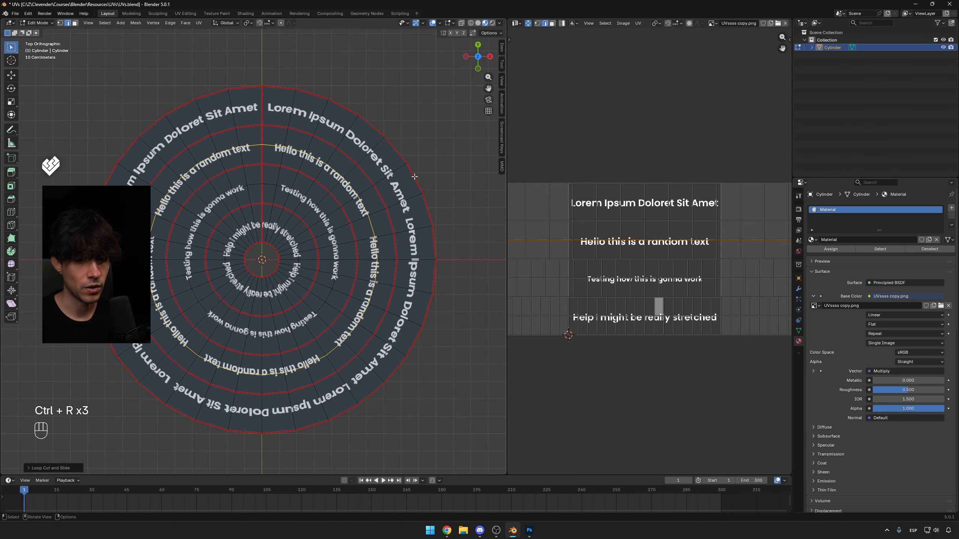
pyautogui.hotkey('ctrl', 'r')
pyautogui.click(385, 181)
pyautogui.rightClick(385, 181)
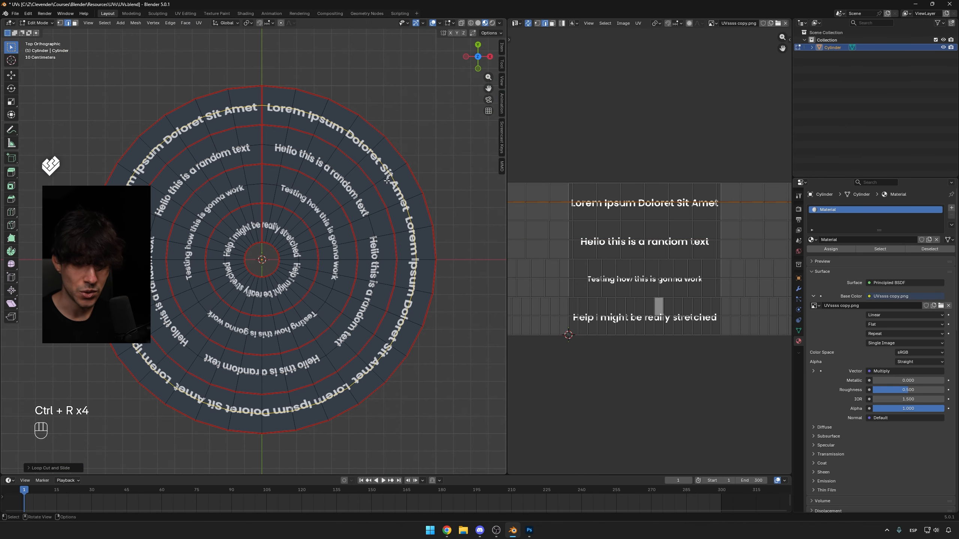
pyautogui.scroll(1, 350, 193)
pyautogui.scroll(1, 350, 193)
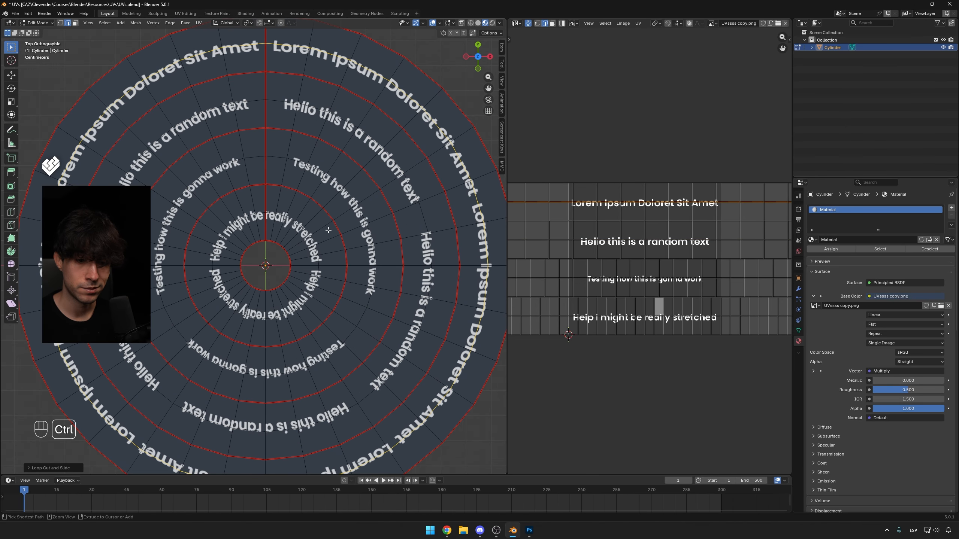
pyautogui.hotkey('ctrl', 'r')
pyautogui.hotkey('ctrl', 'r')
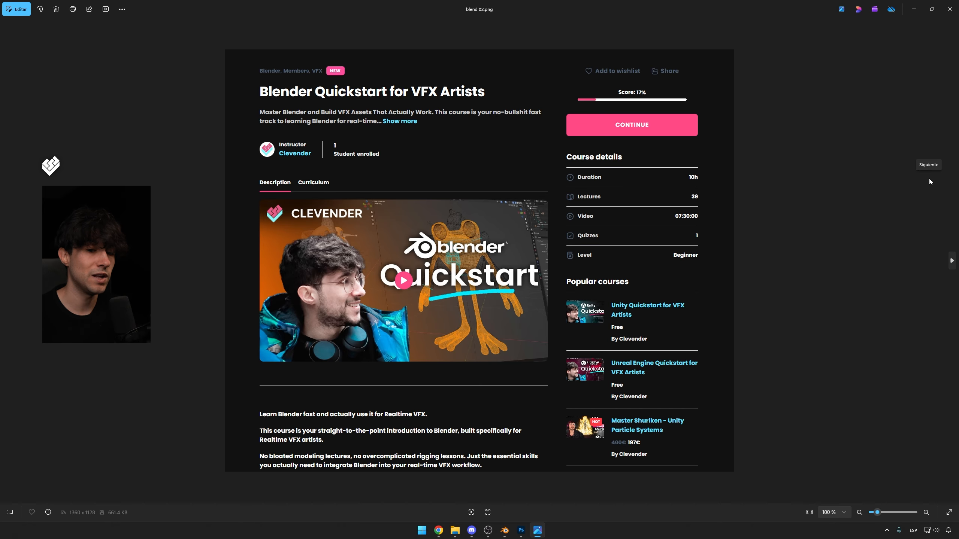
pyautogui.click(942, 177)
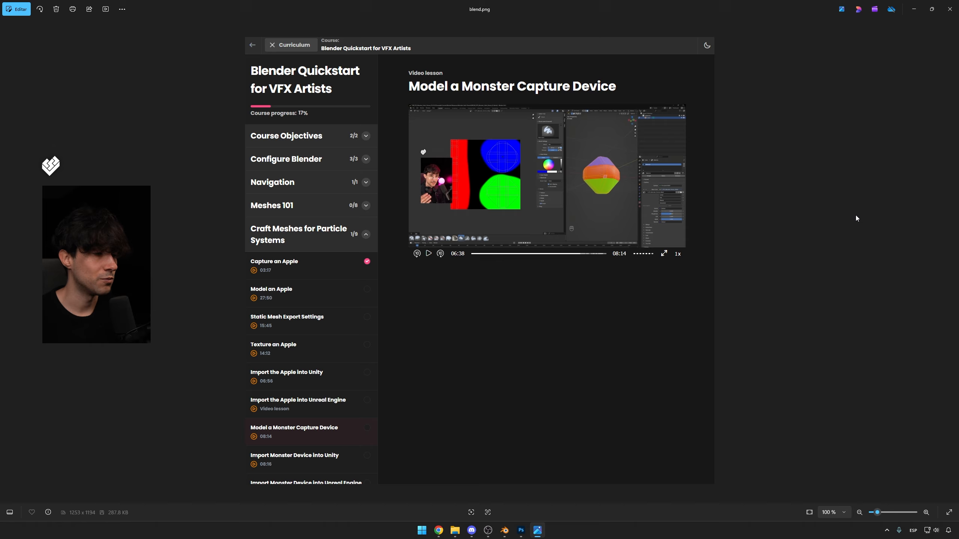